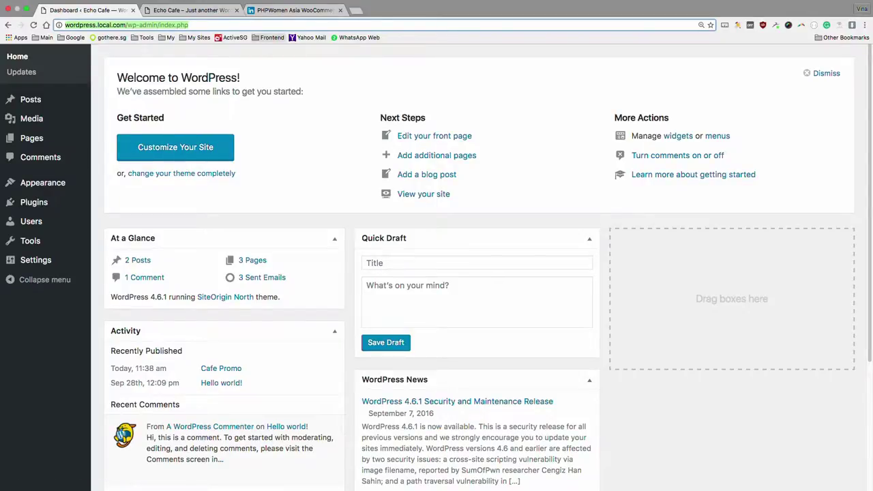
# - Switch back to the WordPress dashboard and open the Installed Plugins page
pyautogui.press('super+Tab')
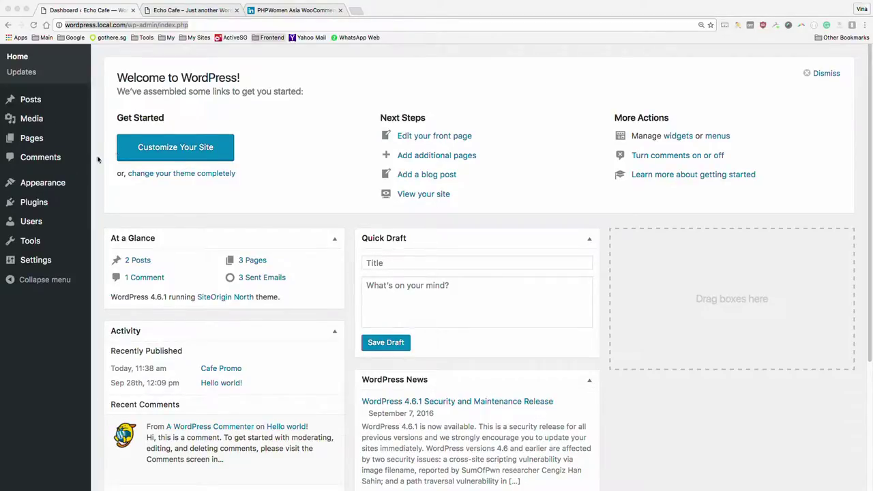
pyautogui.press('super+Tab')
pyautogui.click(39, 206)
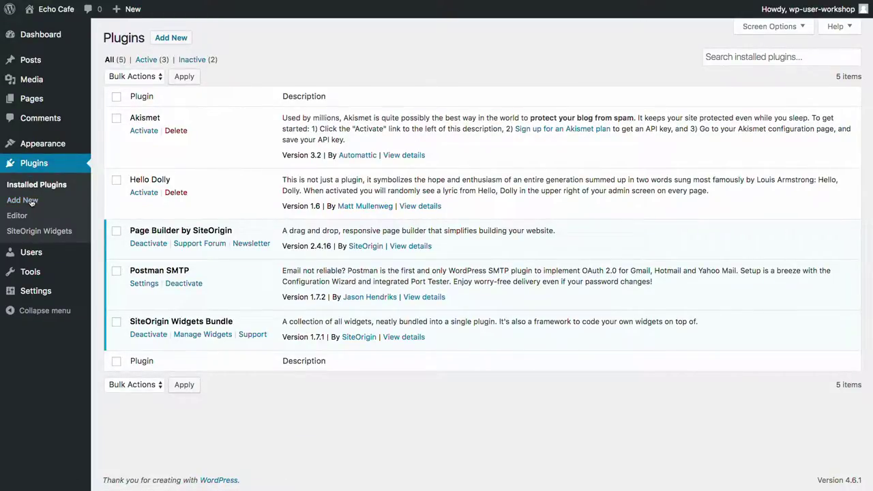
# - Search the Add Plugins directory for 'Woocommerce'
pyautogui.click(31, 202)
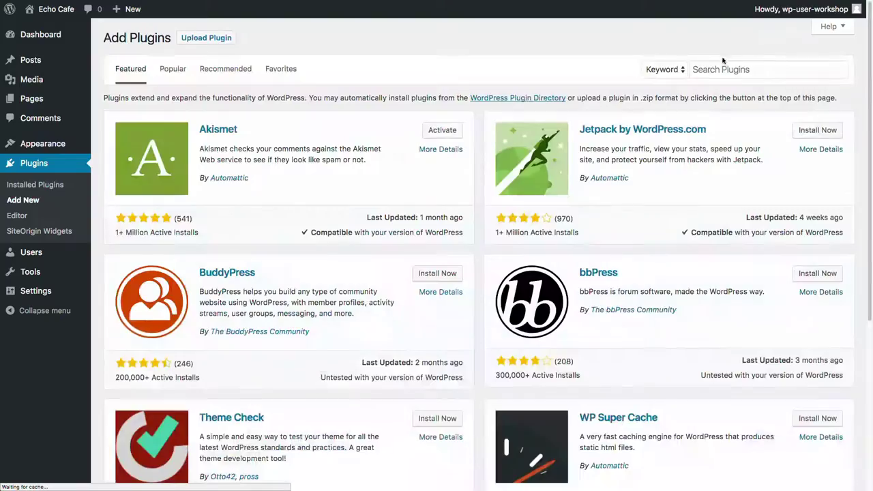
pyautogui.click(722, 67)
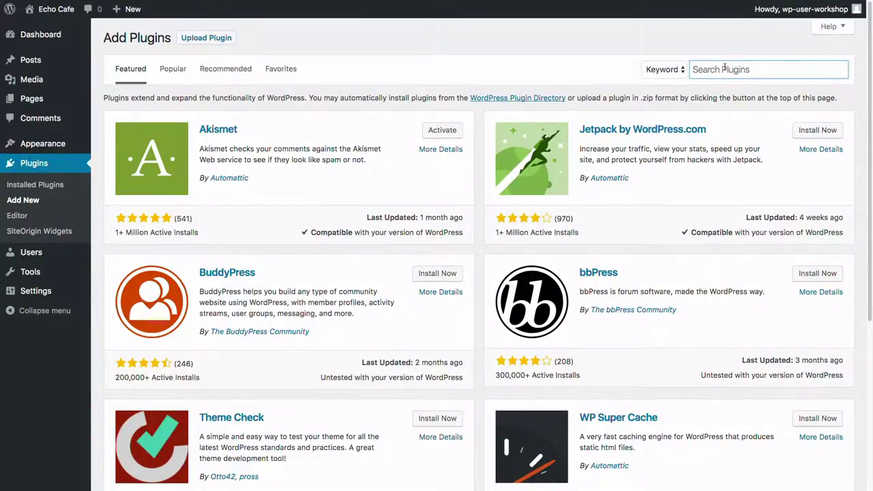
pyautogui.write('Woocommerc')
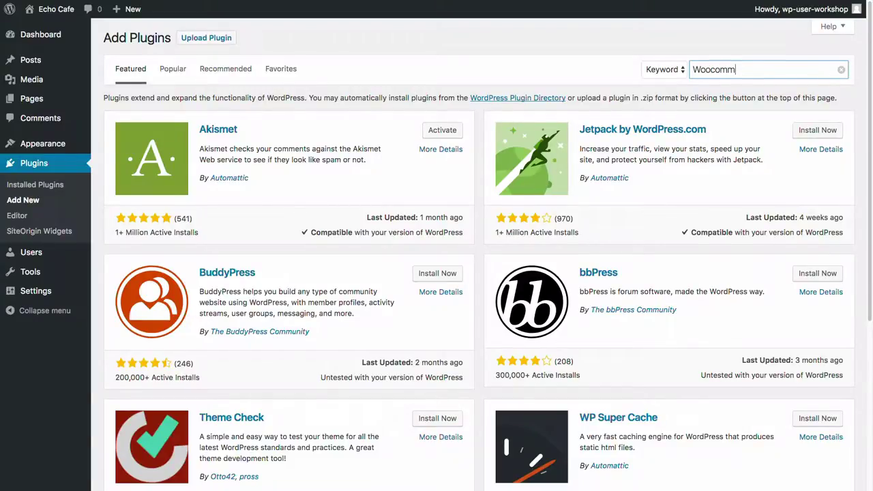
pyautogui.write('e')
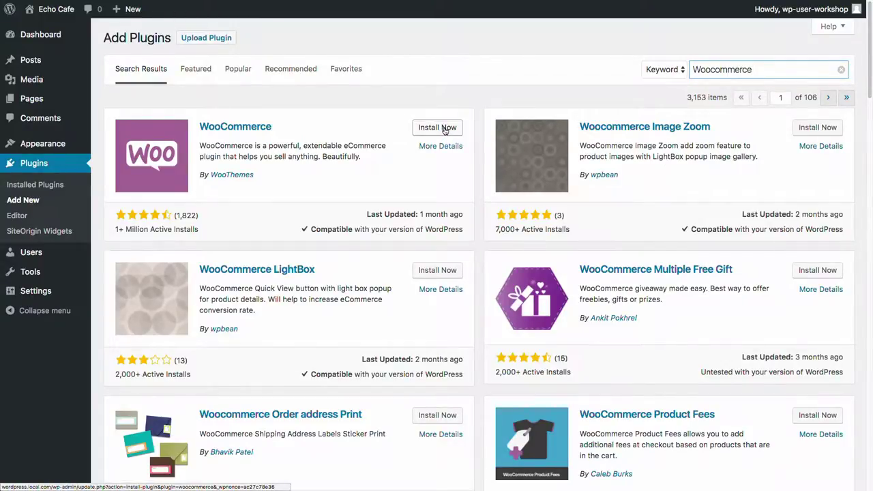
# - Start the WooCommerce install, entering the FTP/SSH password and submitting the connection details
pyautogui.click(444, 128)
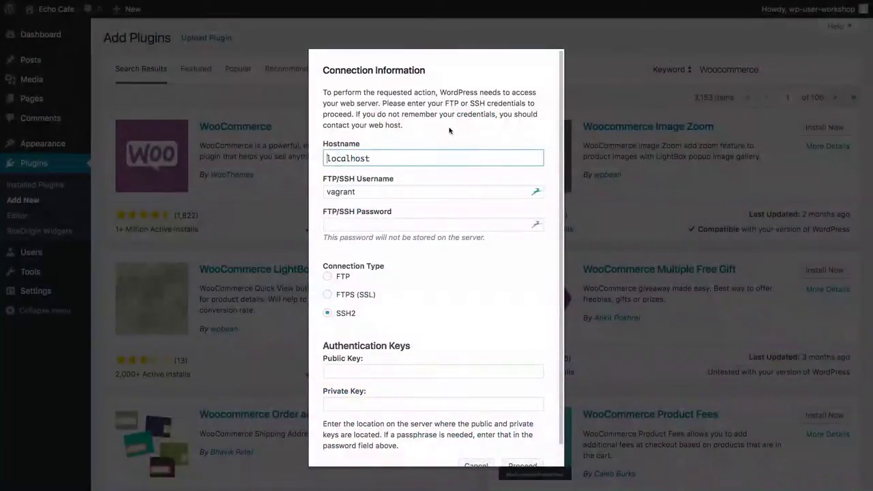
pyautogui.click(402, 221)
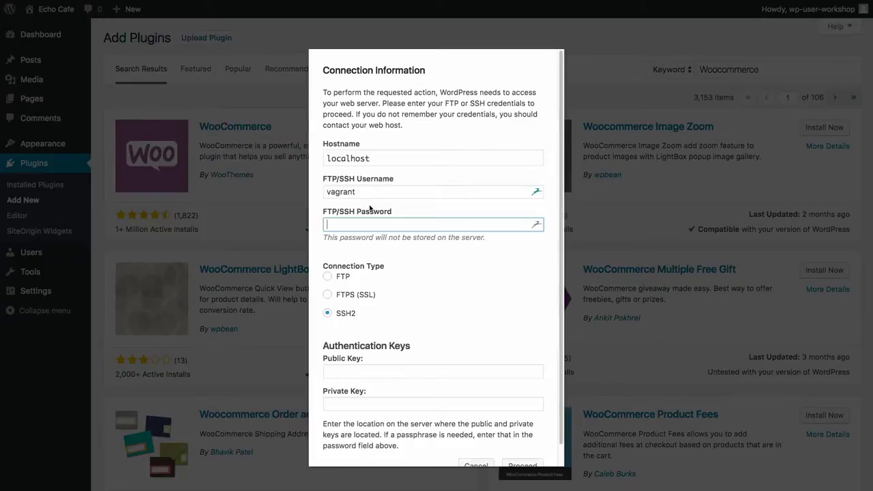
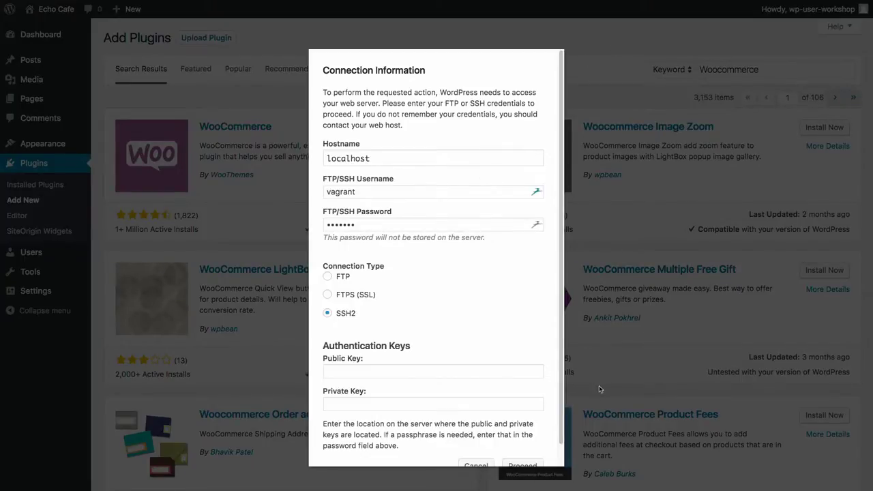
pyautogui.scroll(-1, 569, 383)
pyautogui.click(533, 444)
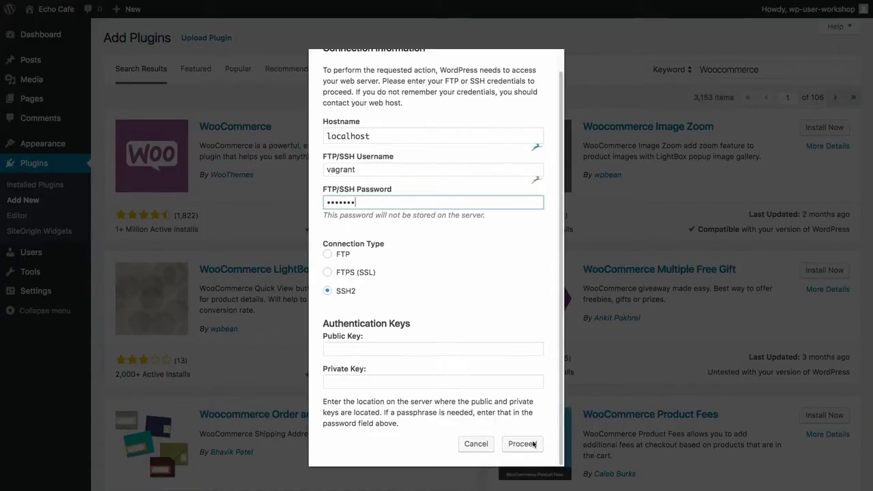
pyautogui.click(533, 444)
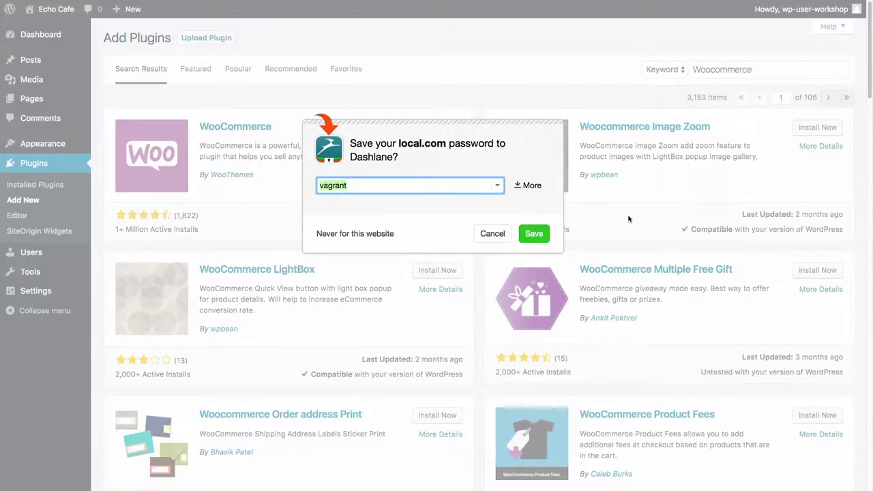
# - Decline Dashlane's password save offer and retry the failed WooCommerce installation
pyautogui.click(492, 234)
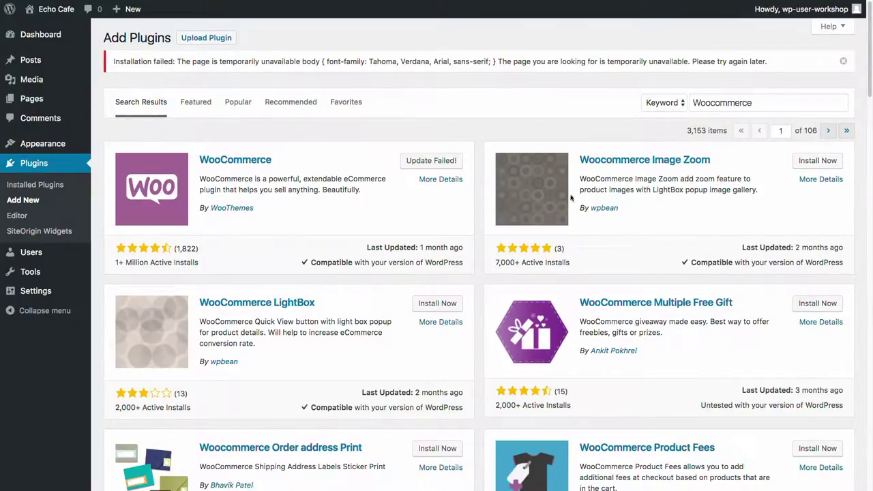
pyautogui.click(438, 163)
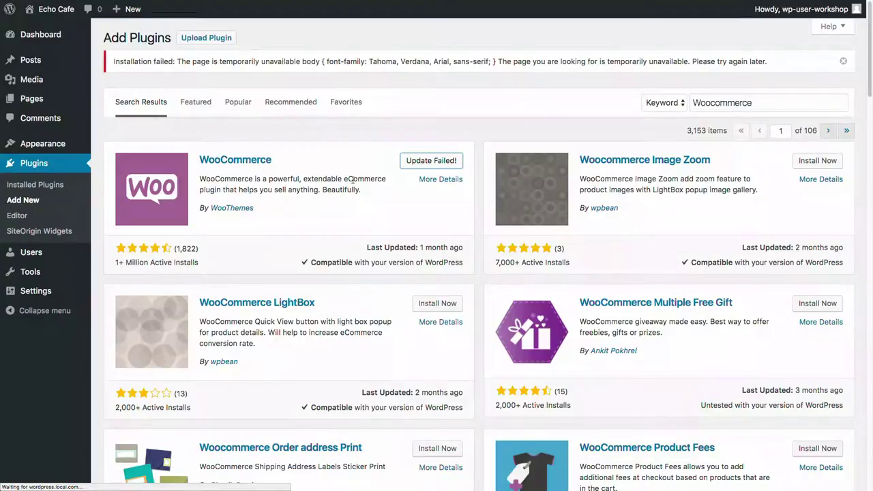
pyautogui.scroll(-1, 353, 181)
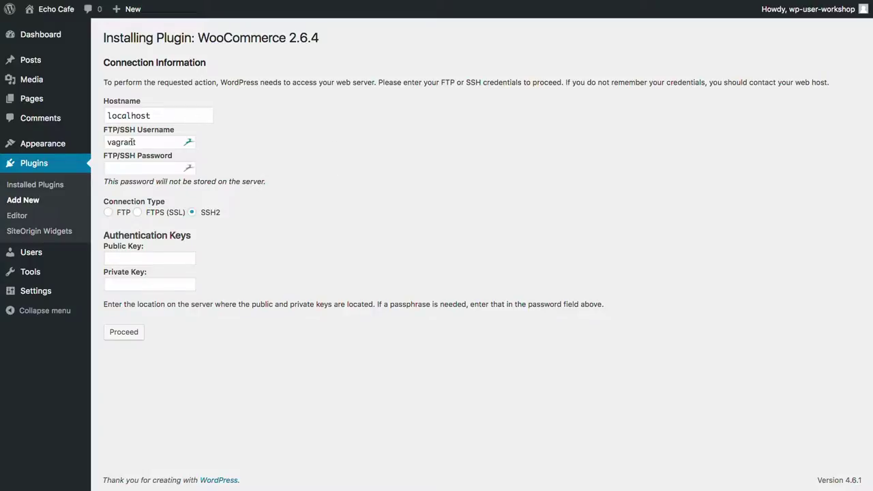
# - Re-enter the FTP/SSH password to install WooCommerce 2.6.4, then return to Installed Plugins
pyautogui.click(143, 167)
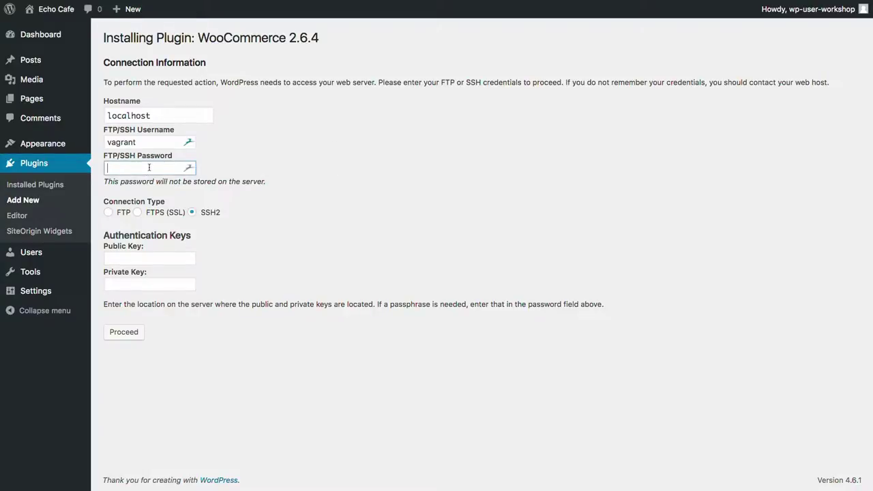
pyautogui.click(135, 332)
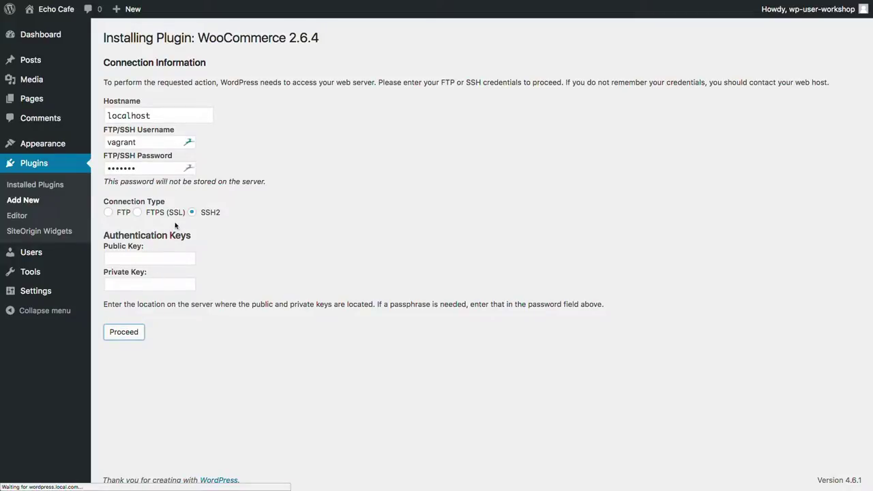
pyautogui.click(39, 161)
pyautogui.click(35, 184)
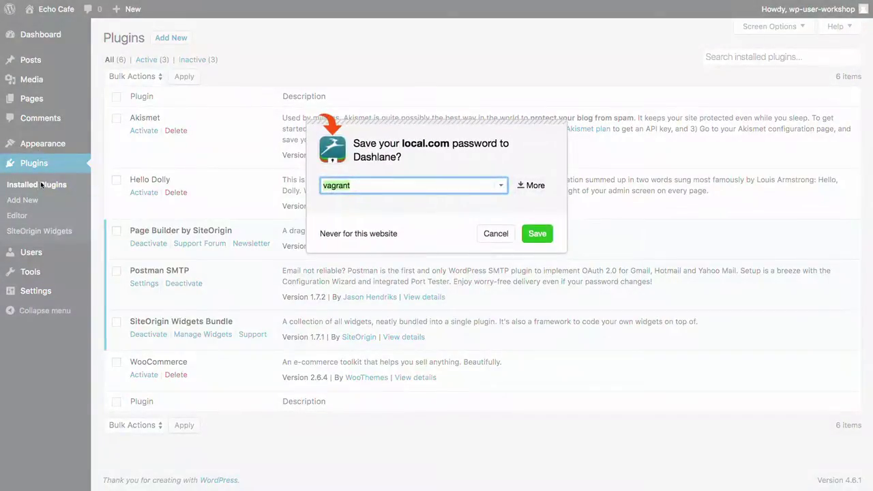
# - Dismiss the Dashlane save prompt and activate WooCommerce in the plugins list
pyautogui.click(489, 234)
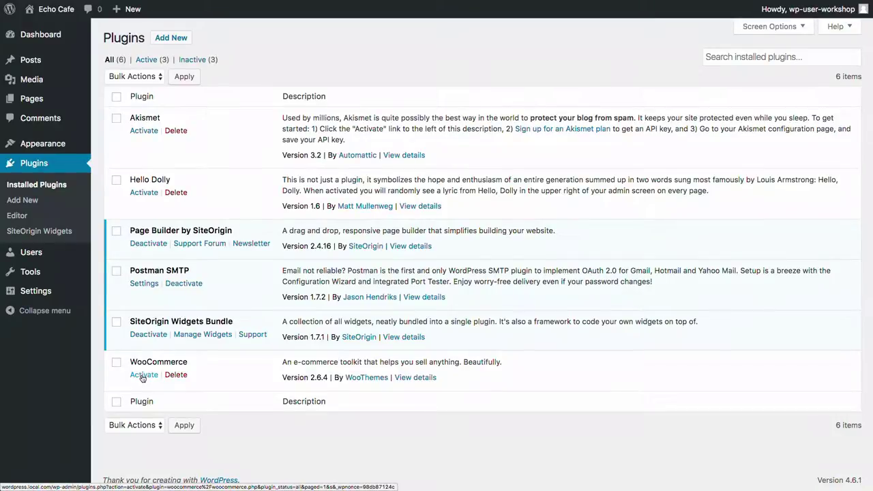
pyautogui.click(143, 377)
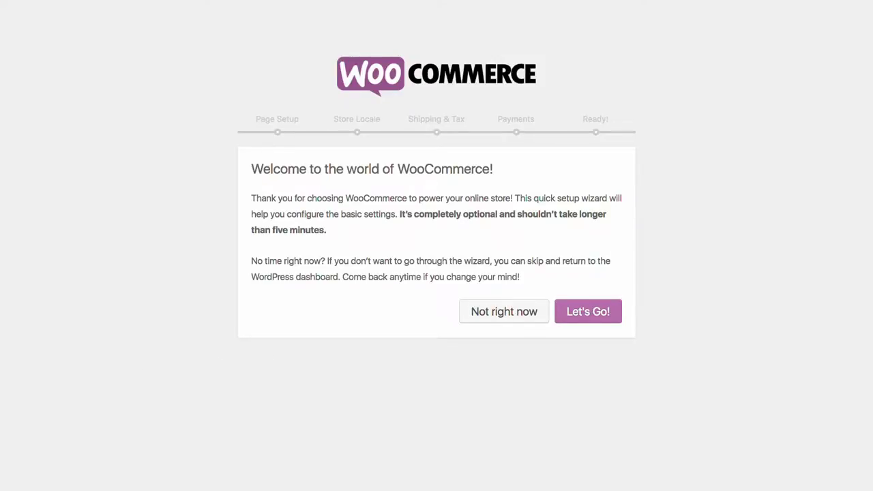
# - Exit browser full screen and maximize the WooCommerce setup wizard window
pyautogui.moveTo(131, 3)
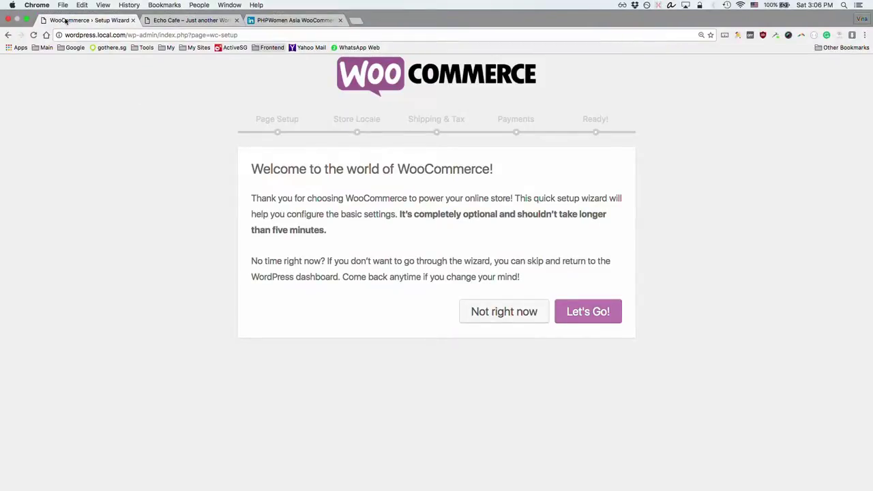
pyautogui.click(27, 19)
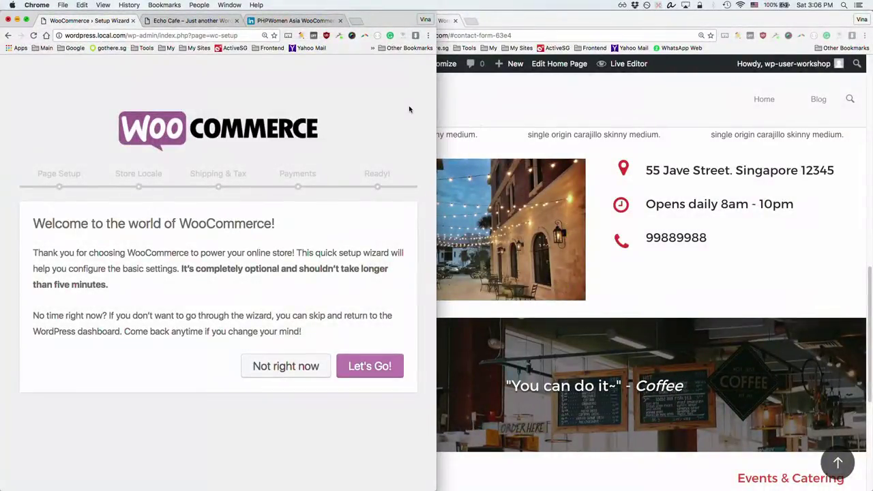
pyautogui.hotkey('ctrl', 'alt', 'Return')
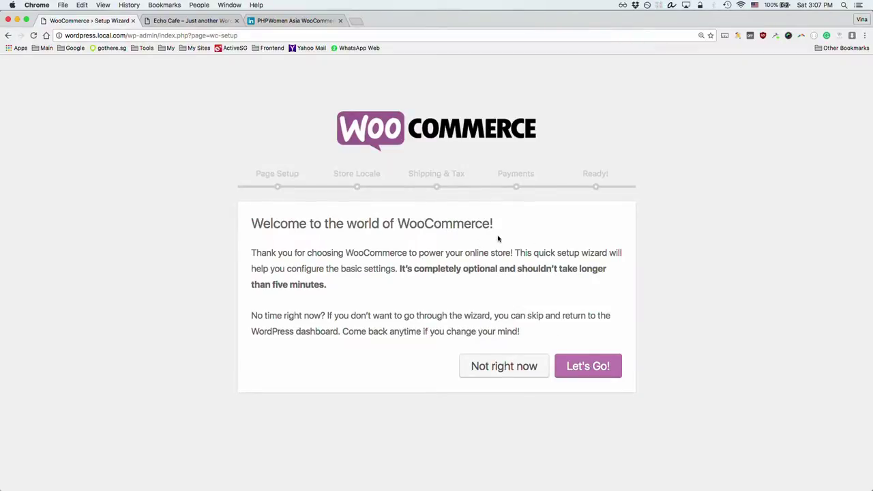
# - Begin the wizard and accept auto-creating the Shop, Cart, Checkout and My Account pages
pyautogui.click(581, 367)
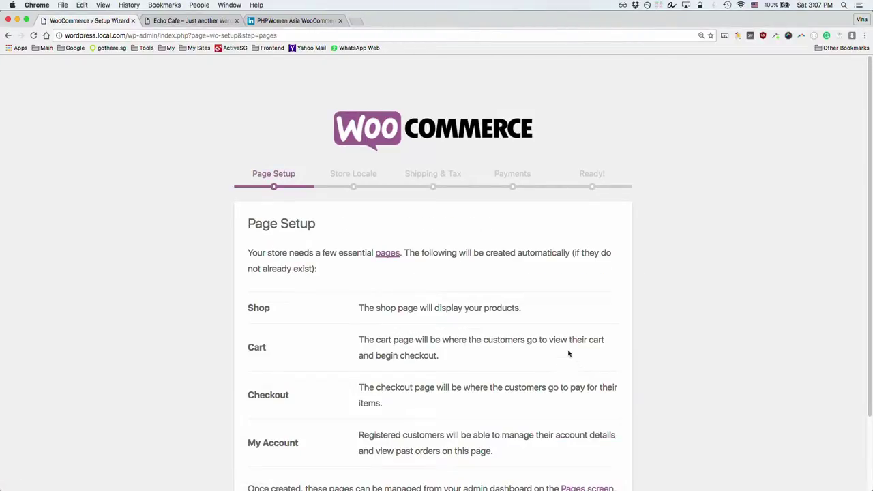
pyautogui.scroll(-2, 550, 304)
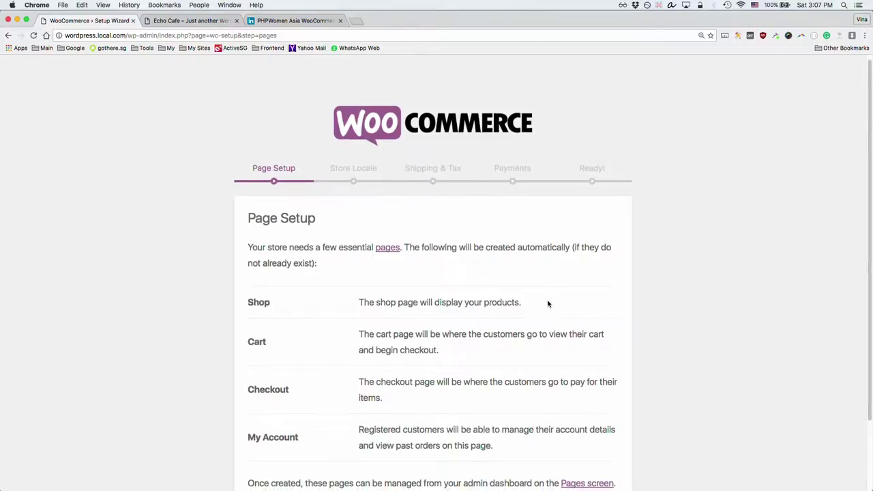
pyautogui.scroll(-3, 549, 305)
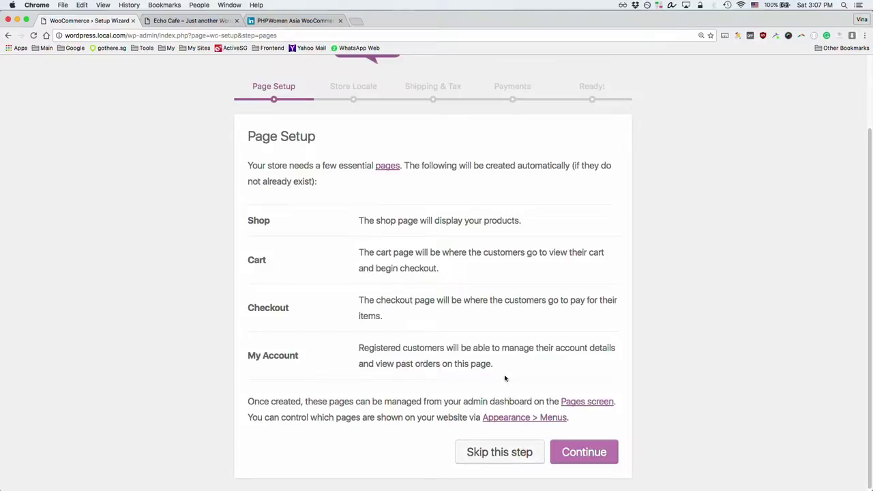
pyautogui.click(586, 455)
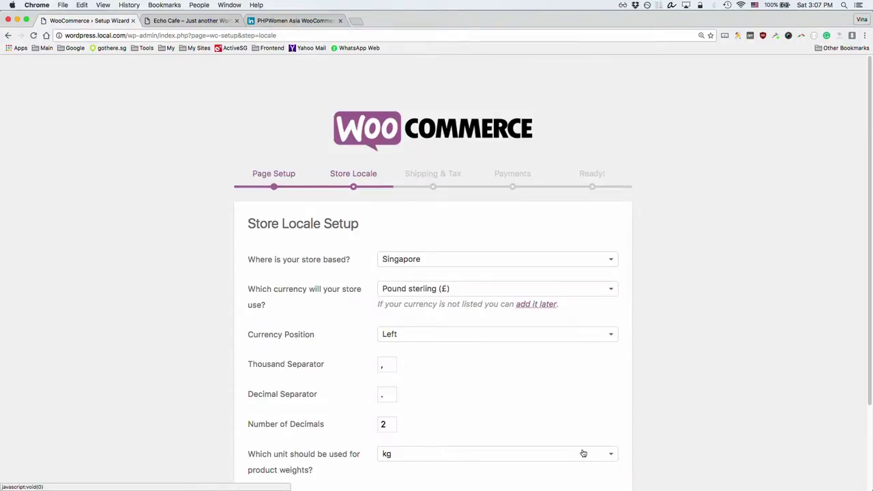
# - Change the store currency from Pound sterling (£) to Singapore dollar ($)
pyautogui.scroll(-1, 547, 403)
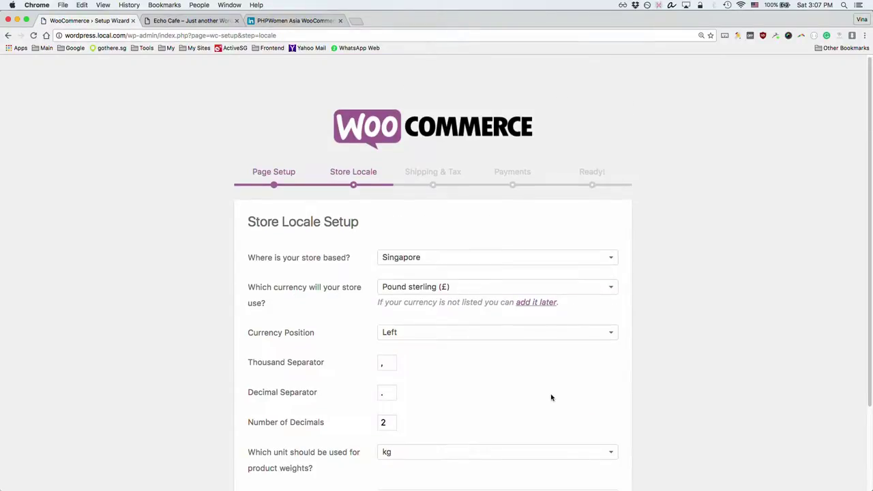
pyautogui.scroll(-2, 556, 389)
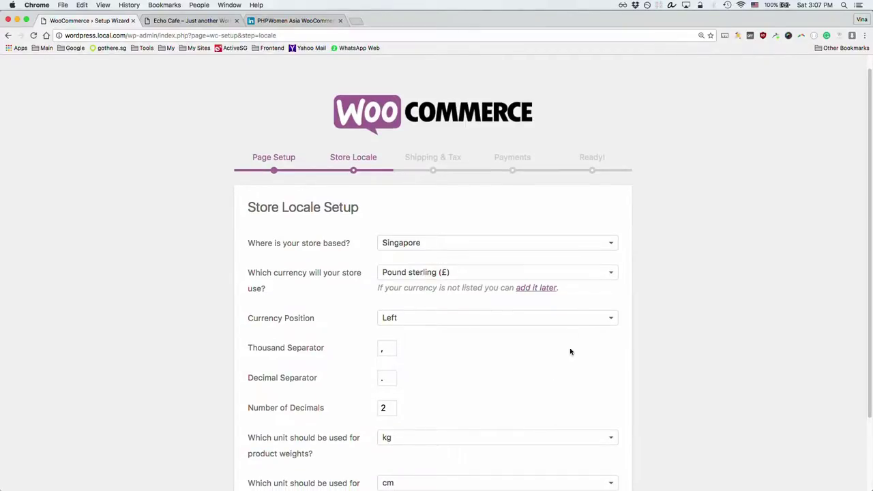
pyautogui.scroll(1, 583, 273)
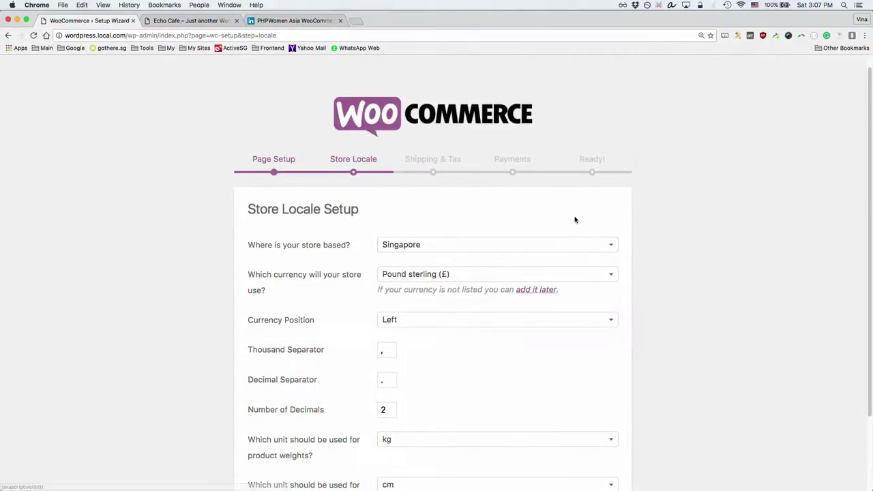
pyautogui.scroll(-1, 575, 221)
pyautogui.scroll(-1, 589, 235)
pyautogui.scroll(-1, 578, 252)
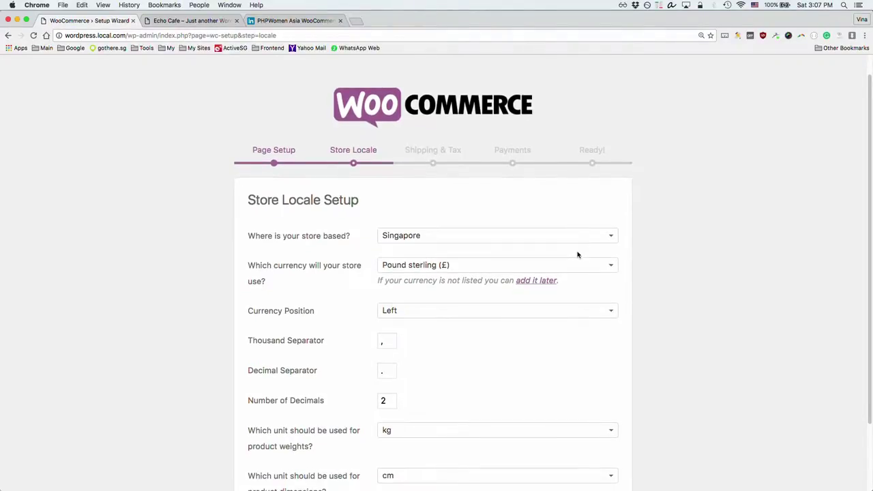
pyautogui.click(576, 264)
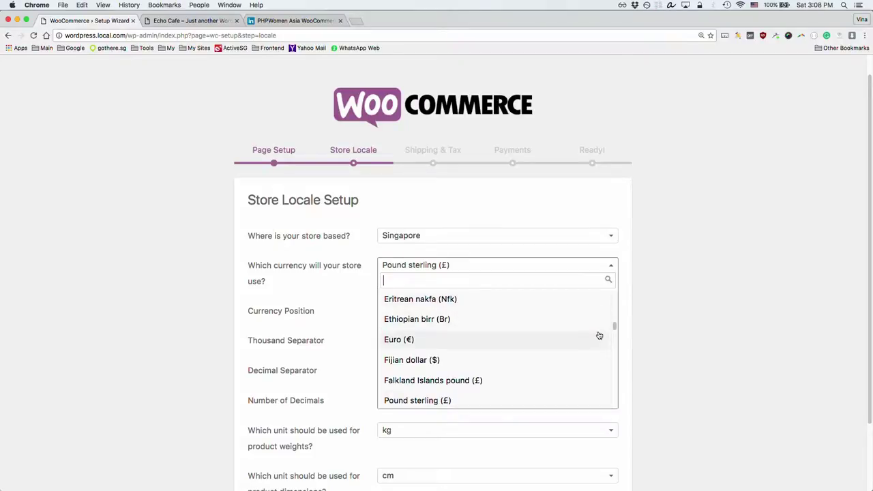
pyautogui.write('sing')
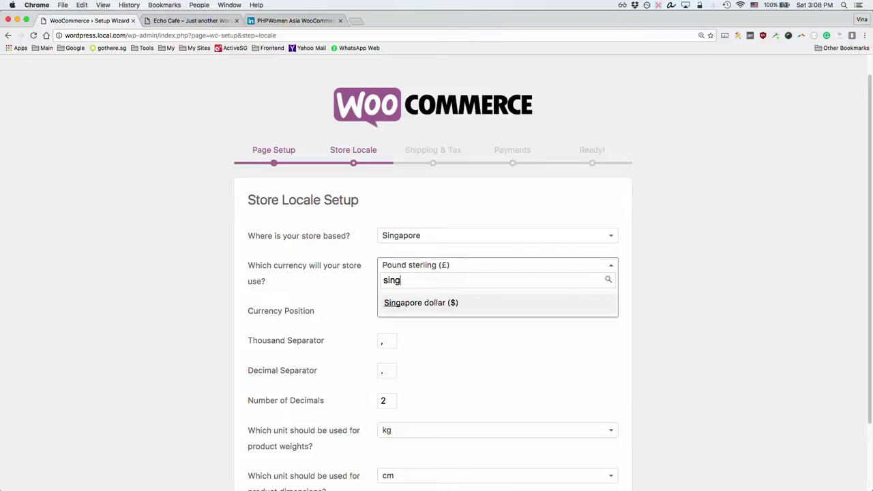
pyautogui.press('Return')
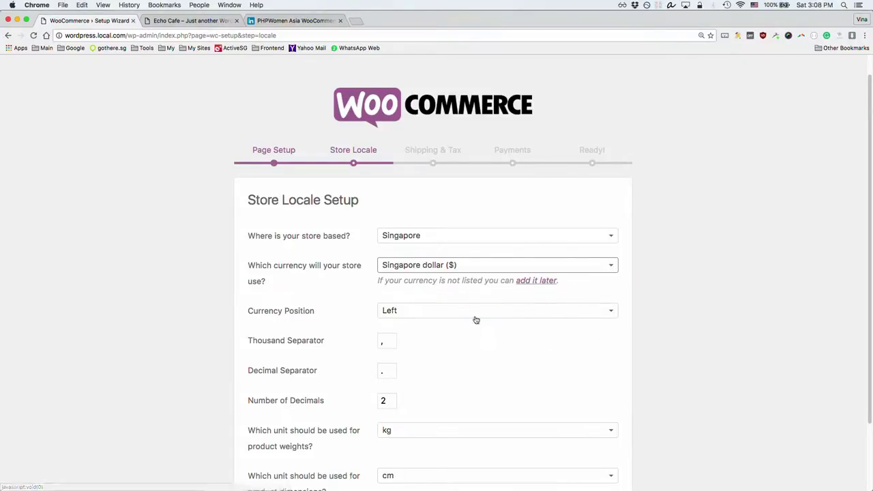
pyautogui.scroll(-3, 492, 315)
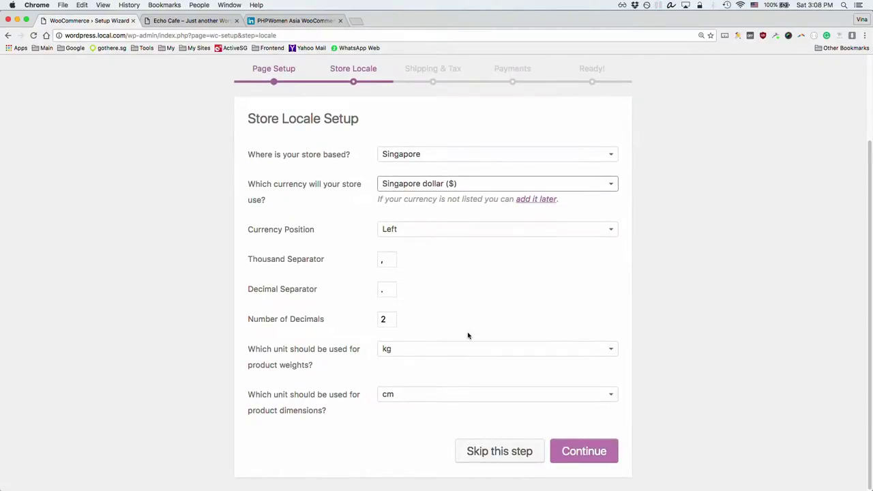
# - Set the product weight unit to oz, keep cm for dimensions, and continue
pyautogui.click(412, 348)
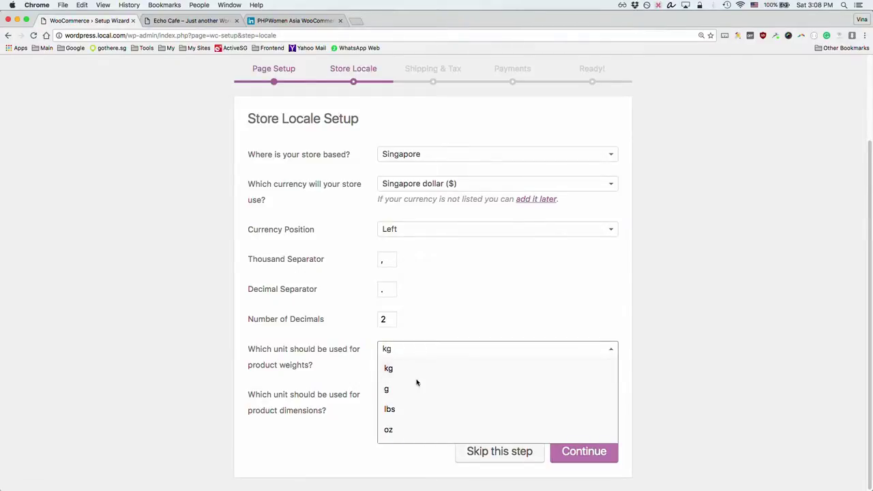
pyautogui.click(428, 343)
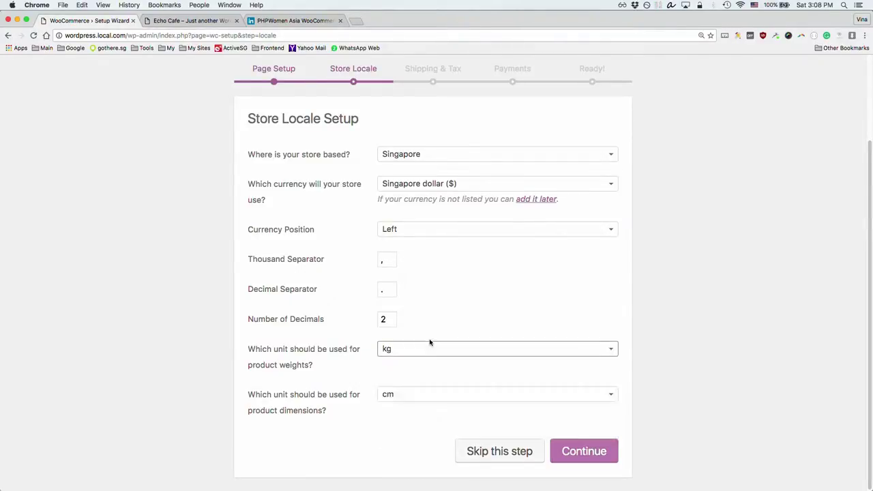
pyautogui.click(431, 399)
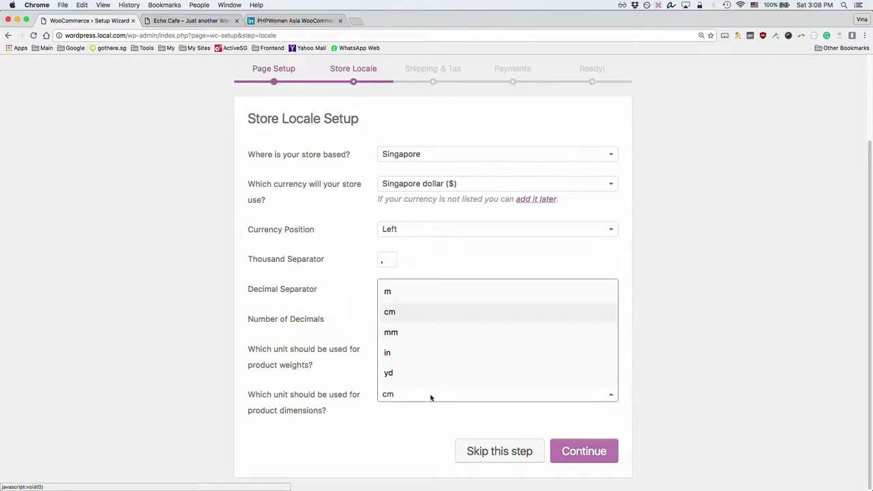
pyautogui.click(430, 398)
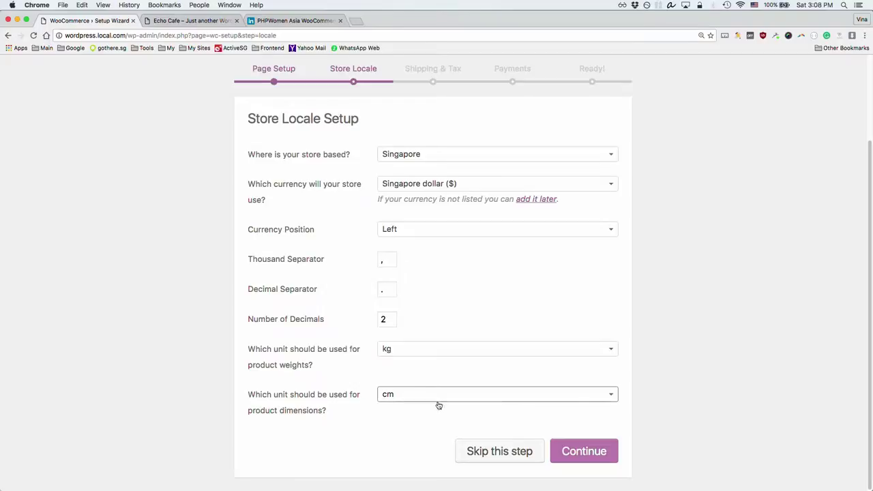
pyautogui.click(433, 353)
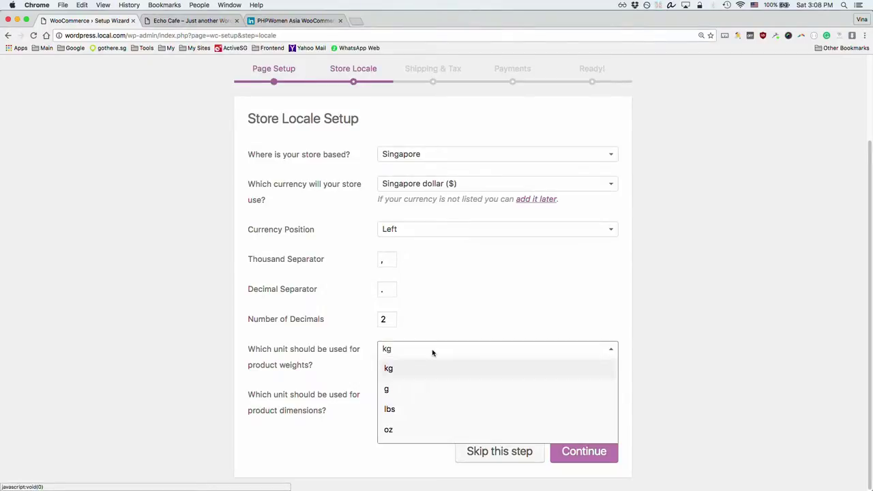
pyautogui.click(424, 431)
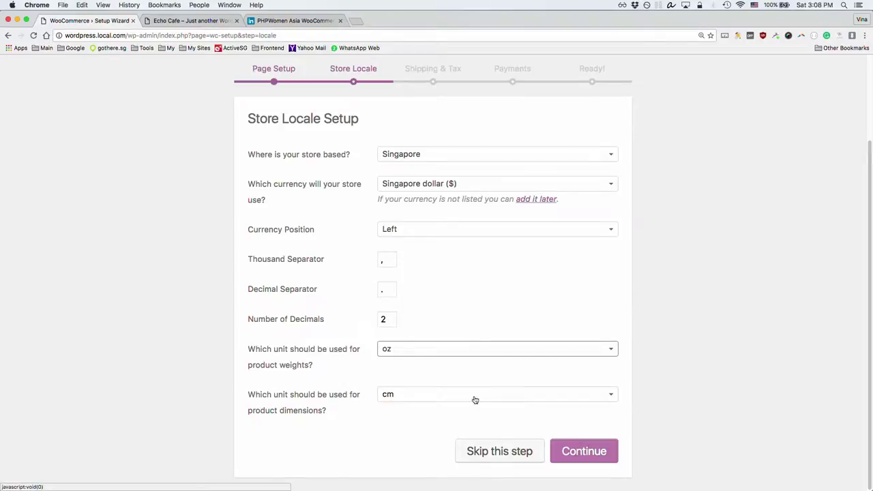
pyautogui.click(579, 453)
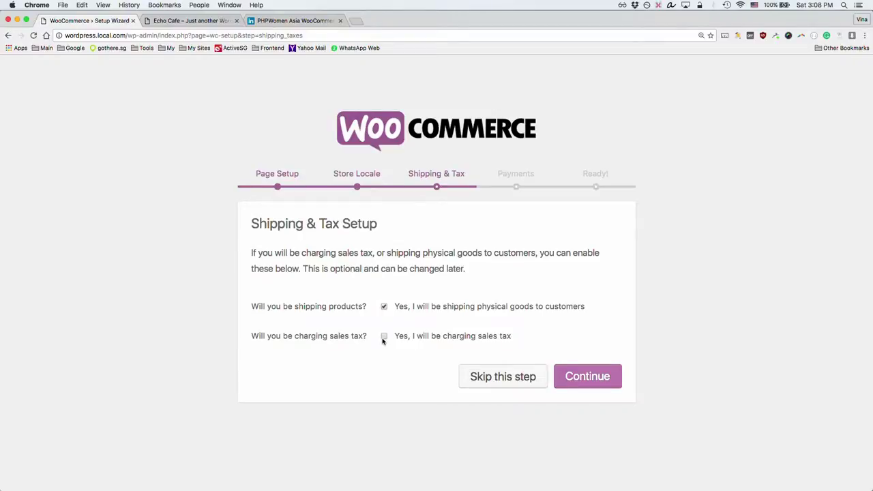
# - Turn on charging sales tax, keep prices entered exclusive of tax, and continue
pyautogui.click(384, 336)
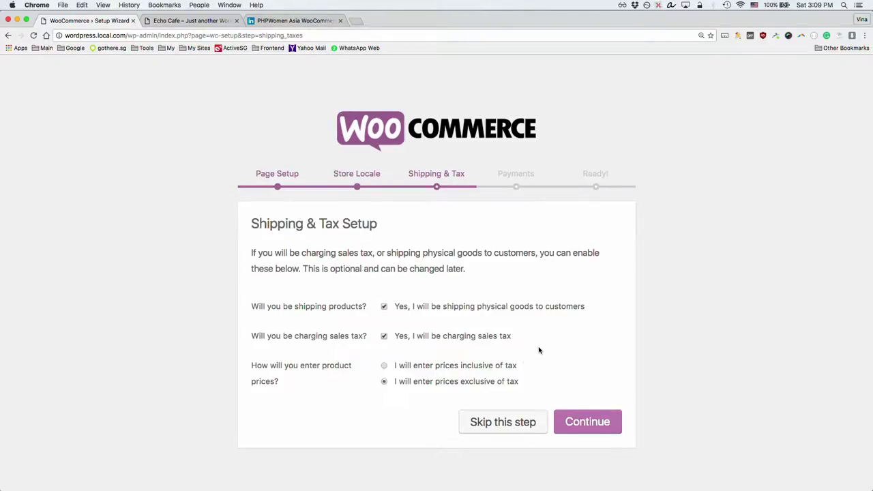
pyautogui.click(594, 423)
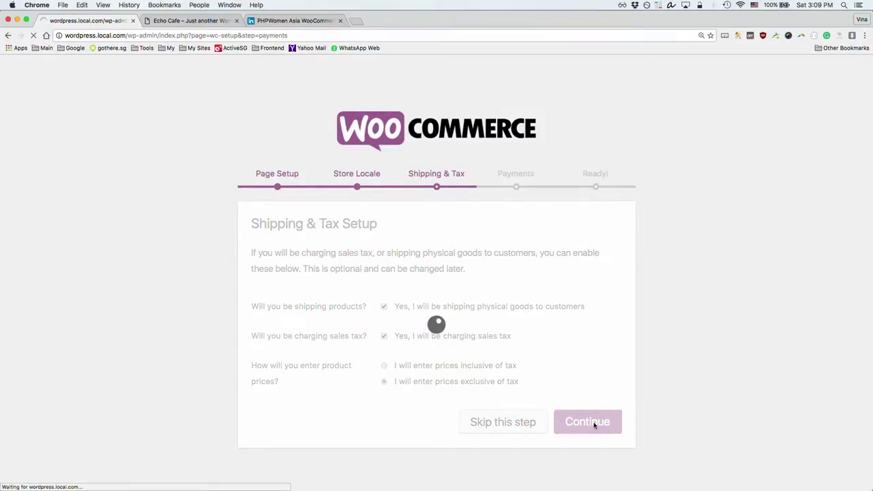
# - Tick Cash on Delivery as the payment method and continue to the Ready! step
pyautogui.scroll(-5, 598, 407)
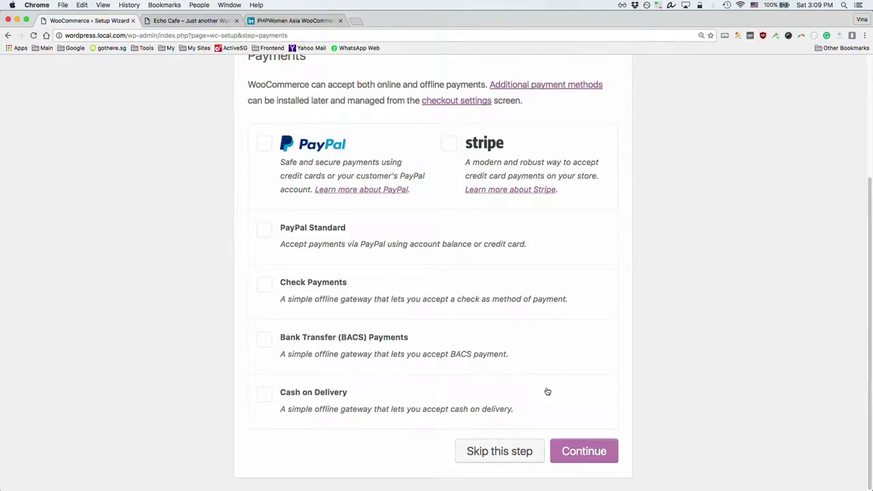
pyautogui.click(267, 399)
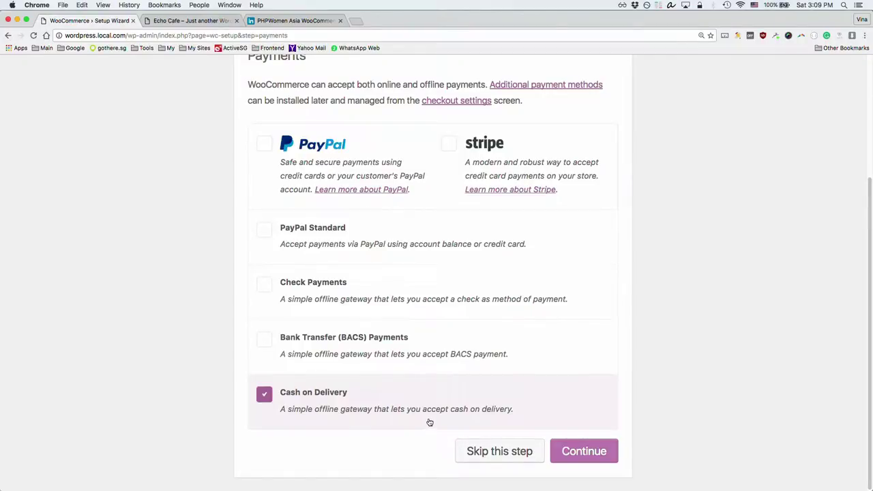
pyautogui.click(578, 453)
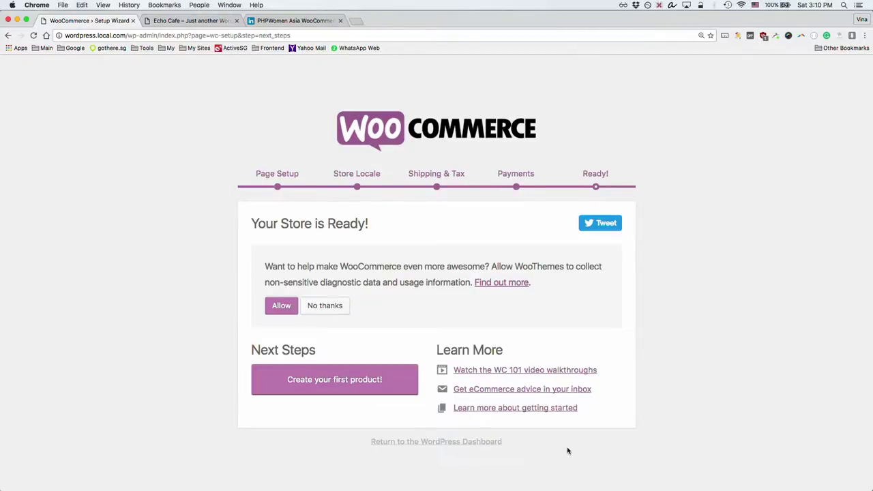
# - Start a new product and look over the Add New Product editor
pyautogui.click(350, 379)
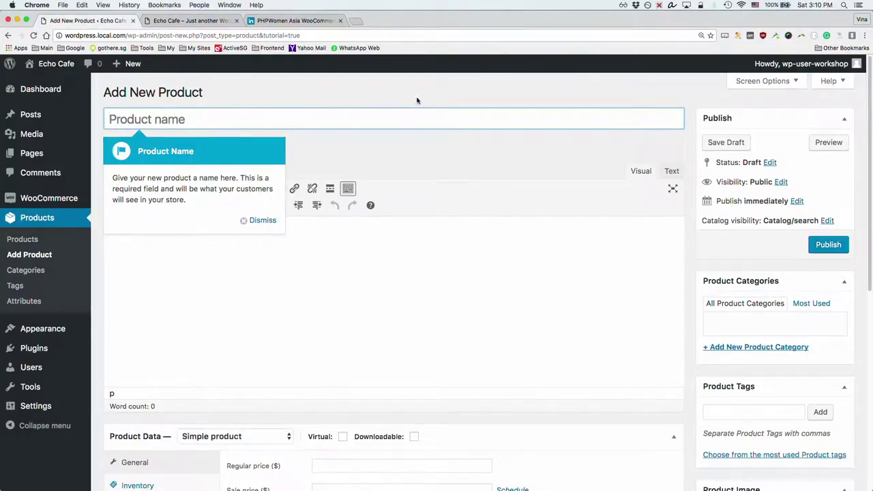
pyautogui.click(378, 284)
pyautogui.scroll(-1, 377, 315)
pyautogui.scroll(-3, 397, 302)
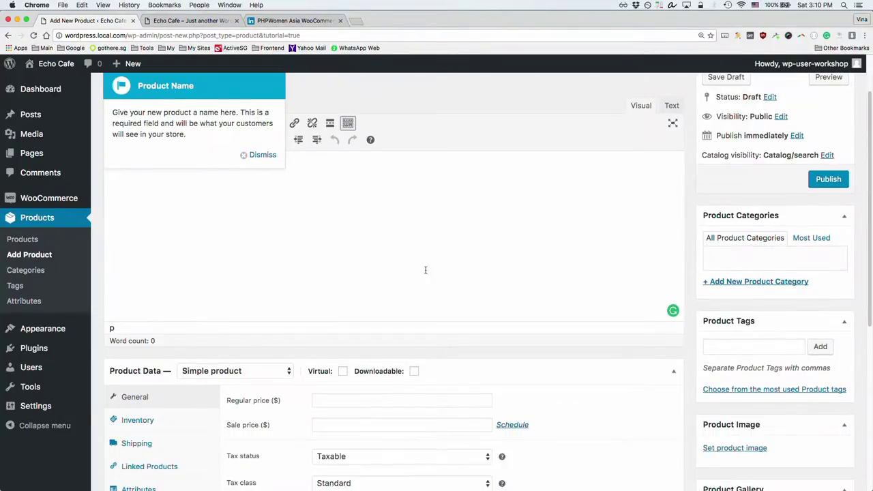
pyautogui.scroll(-1, 813, 466)
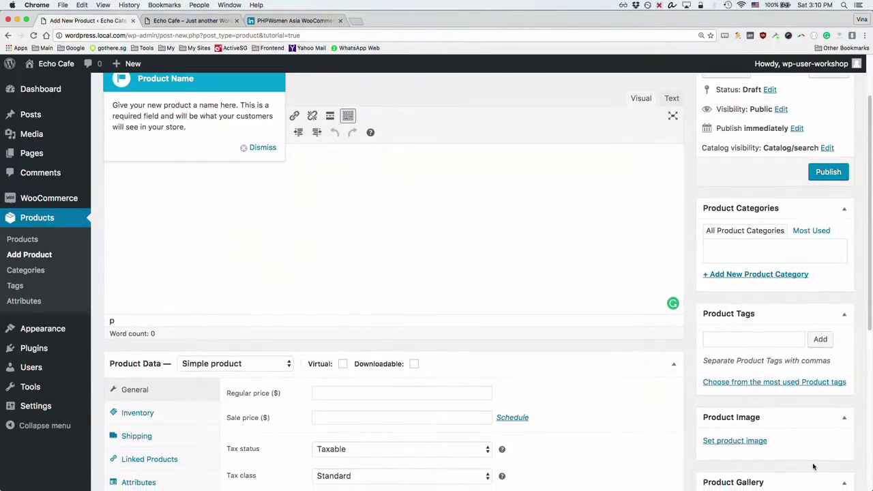
pyautogui.scroll(1, 818, 440)
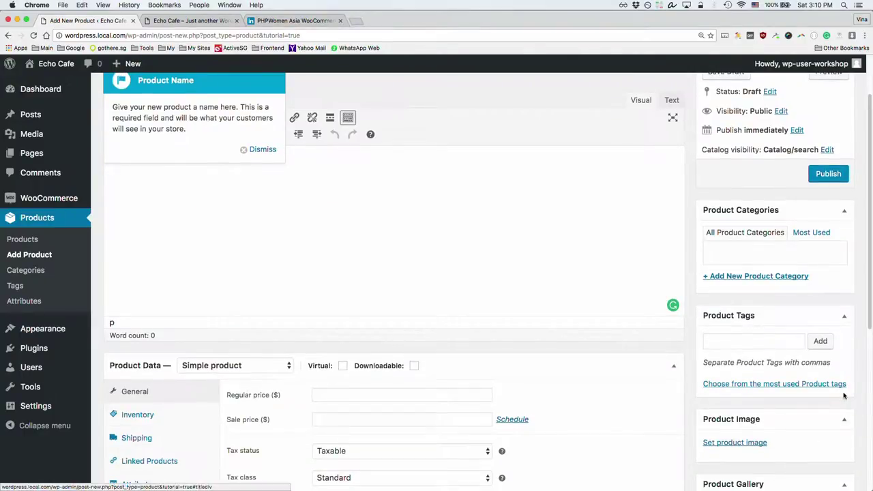
pyautogui.scroll(-3, 575, 306)
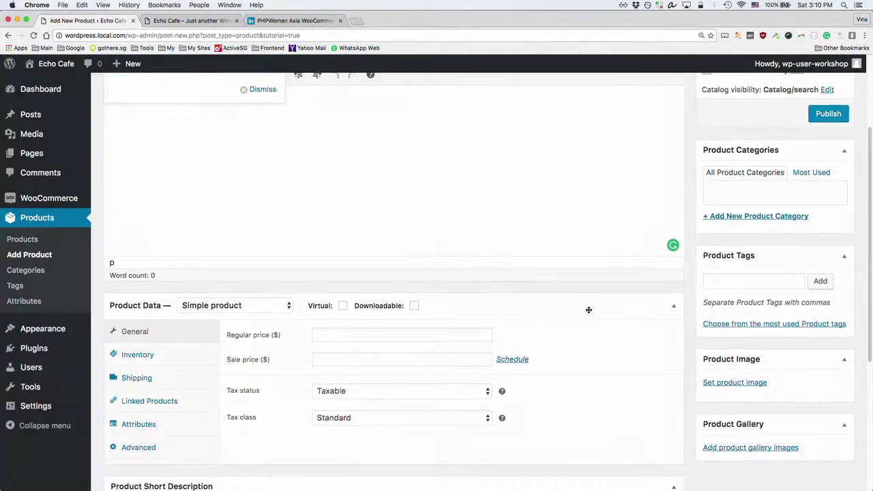
pyautogui.scroll(1, 407, 372)
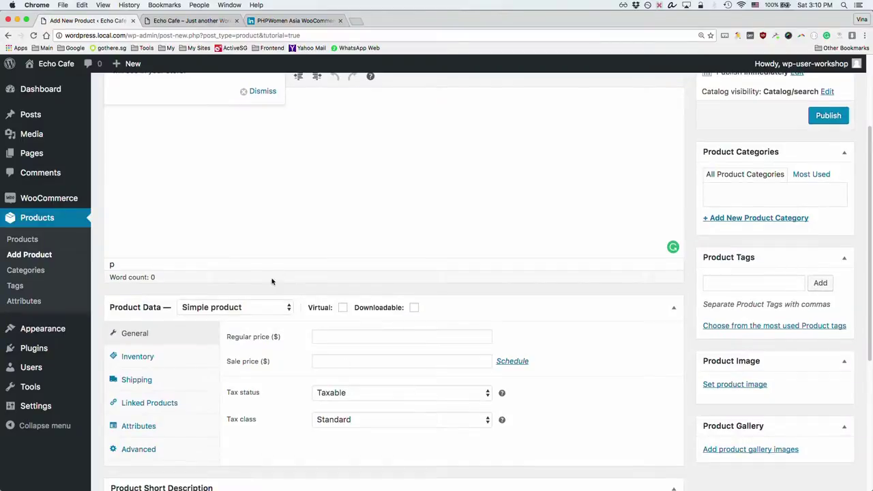
# - Keep the type as Simple product, check the Regular and Sale price fields, and reopen the type list
pyautogui.click(288, 307)
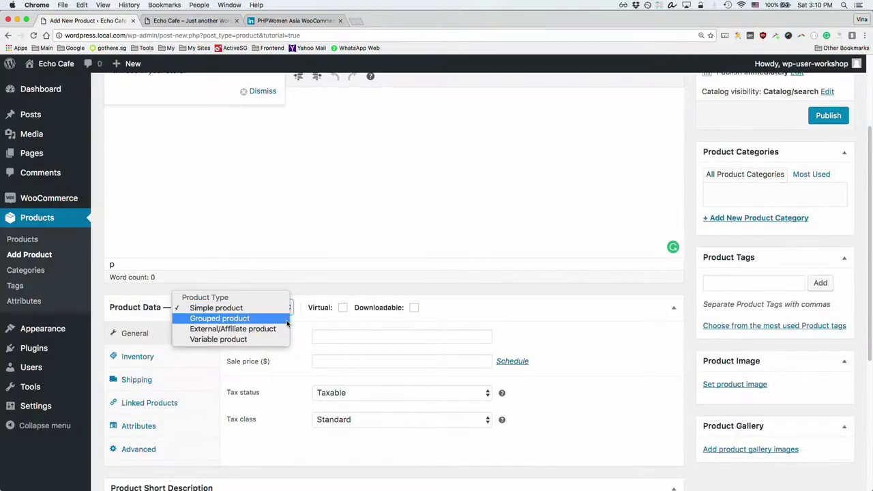
pyautogui.click(327, 277)
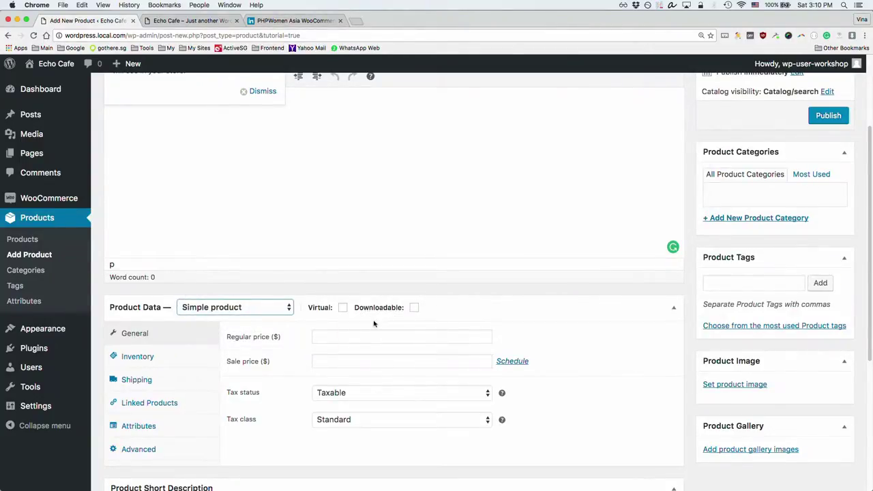
pyautogui.click(352, 339)
pyautogui.click(356, 355)
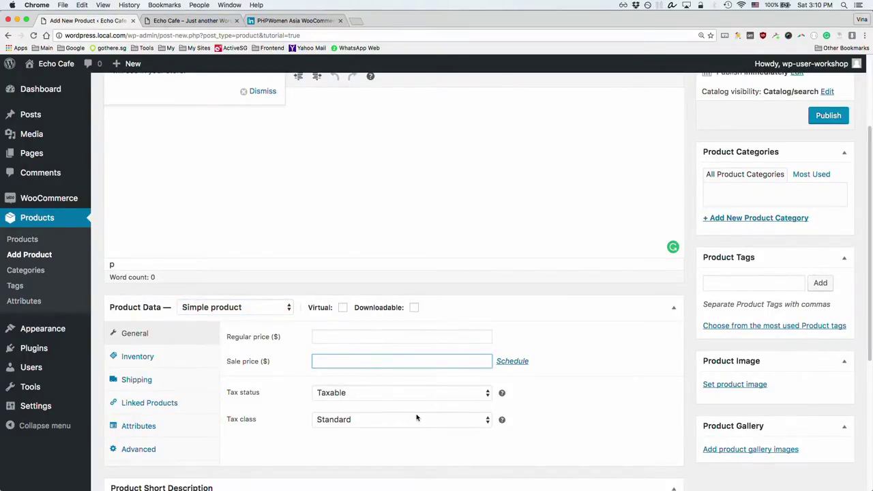
pyautogui.scroll(-1, 416, 419)
pyautogui.scroll(1, 389, 415)
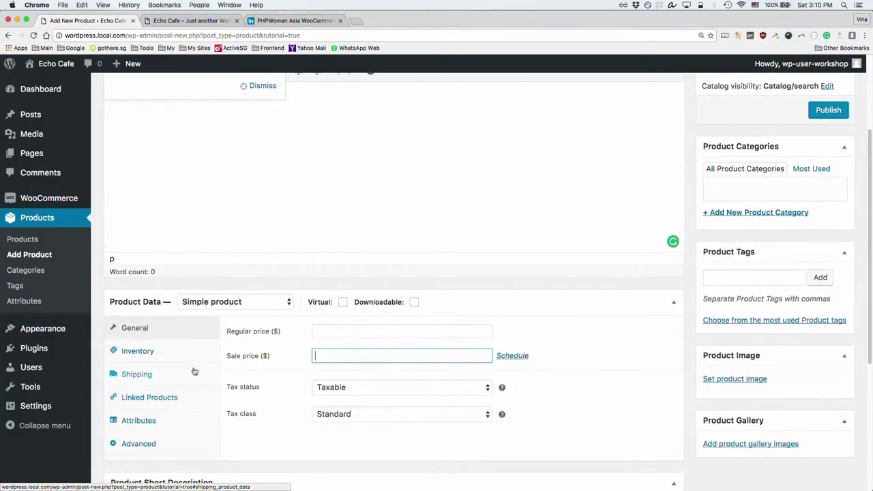
pyautogui.click(287, 304)
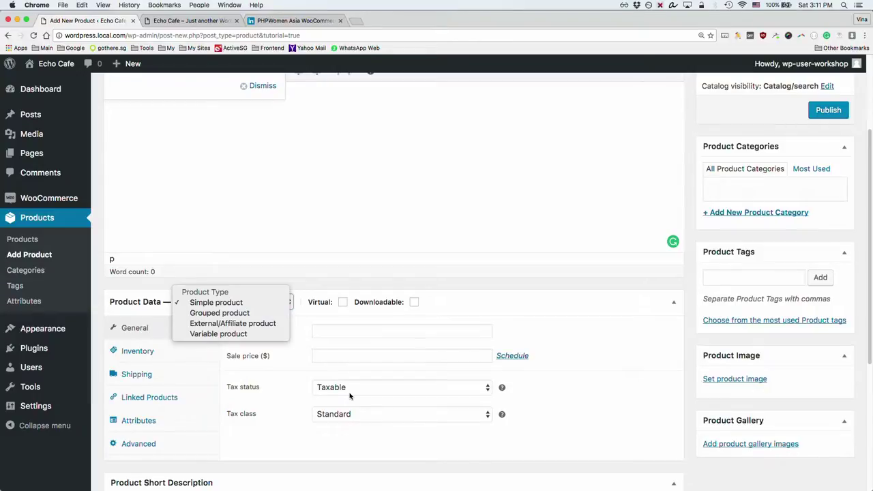
# - Close the product type list leaving Simple product, and place the caret in the Product name field
pyautogui.click(279, 455)
pyautogui.scroll(5, 362, 177)
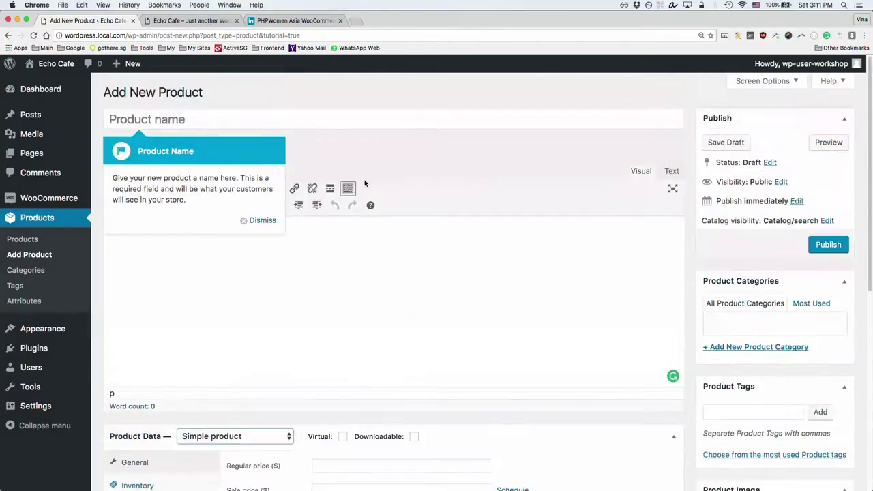
pyautogui.click(254, 114)
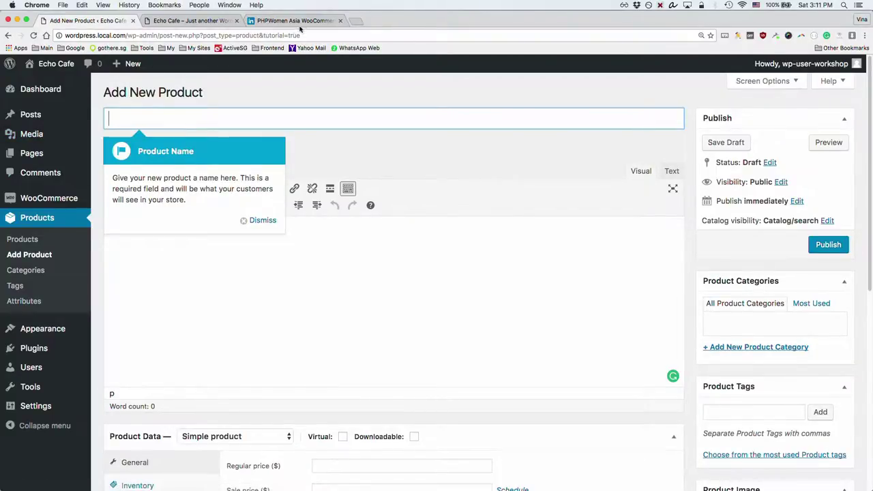
pyautogui.click(356, 22)
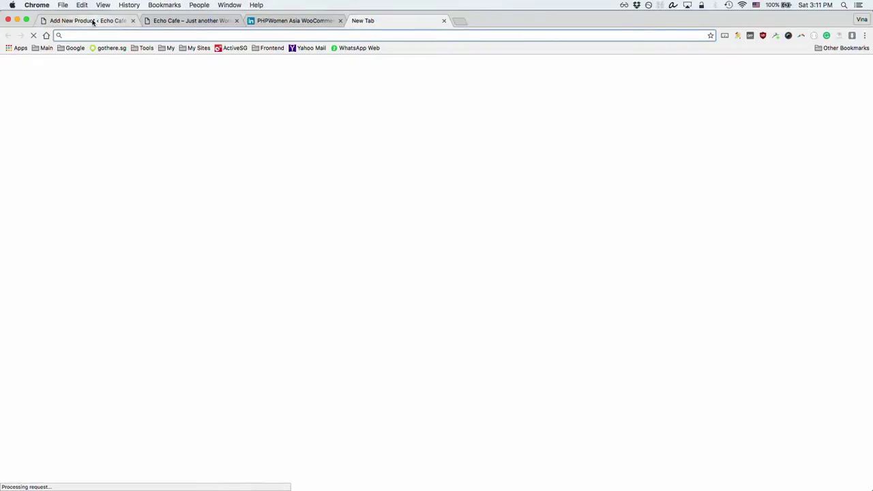
# - Load coffeeipsum.com in a new Chrome tab, then go back to the Add New Product tab
pyautogui.click(91, 20)
pyautogui.click(369, 21)
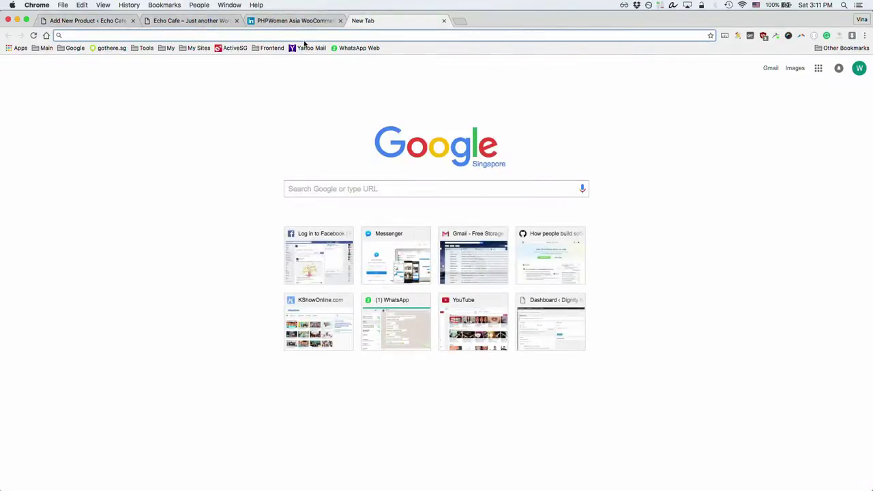
pyautogui.write('coff')
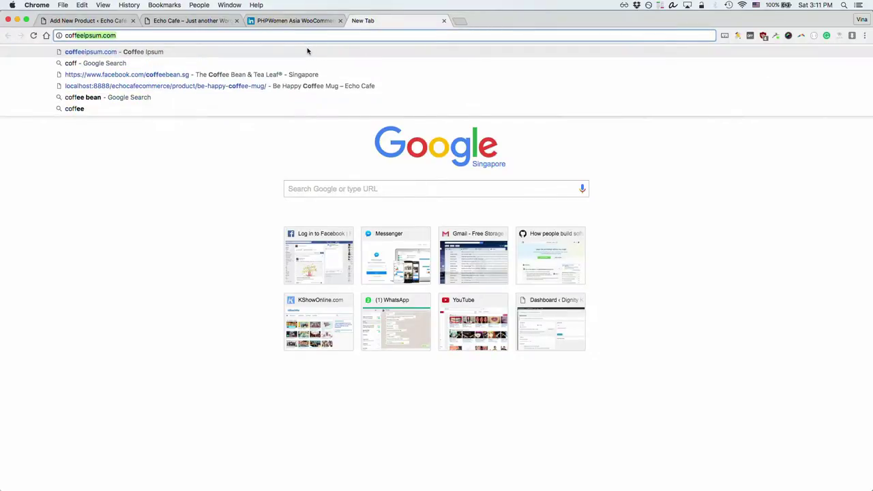
pyautogui.press('Return')
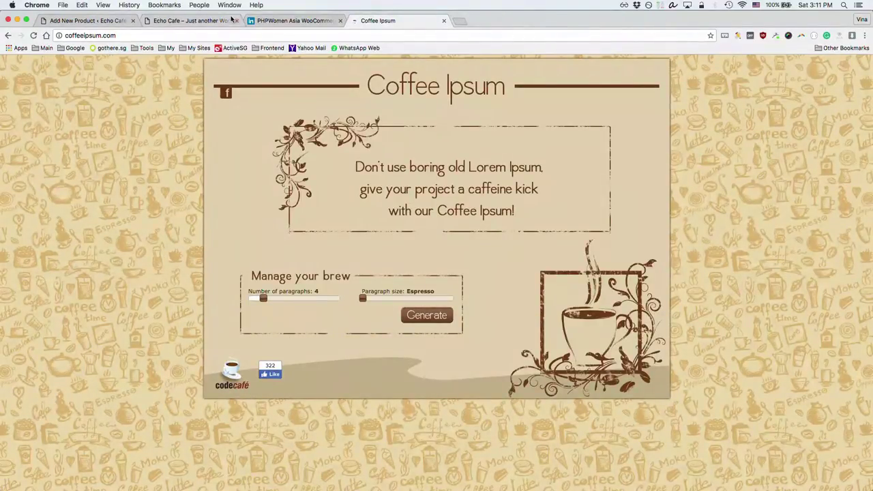
pyautogui.click(67, 20)
# - Title the product 'Happy Coffee' and click into the description so the draft autosaves
pyautogui.rightClick(267, 122)
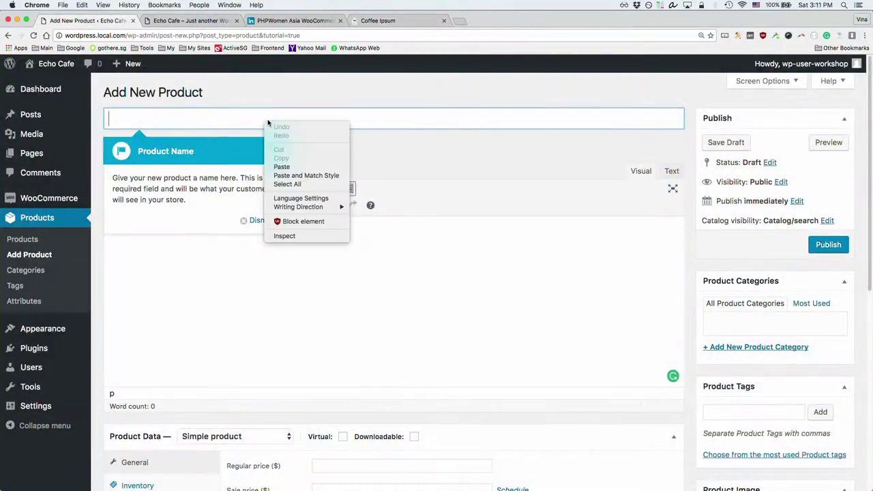
pyautogui.click(260, 115)
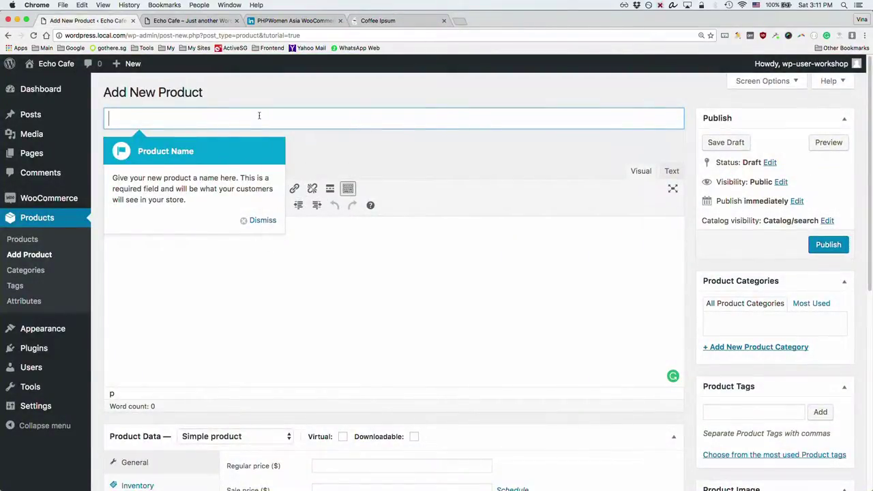
pyautogui.write('E')
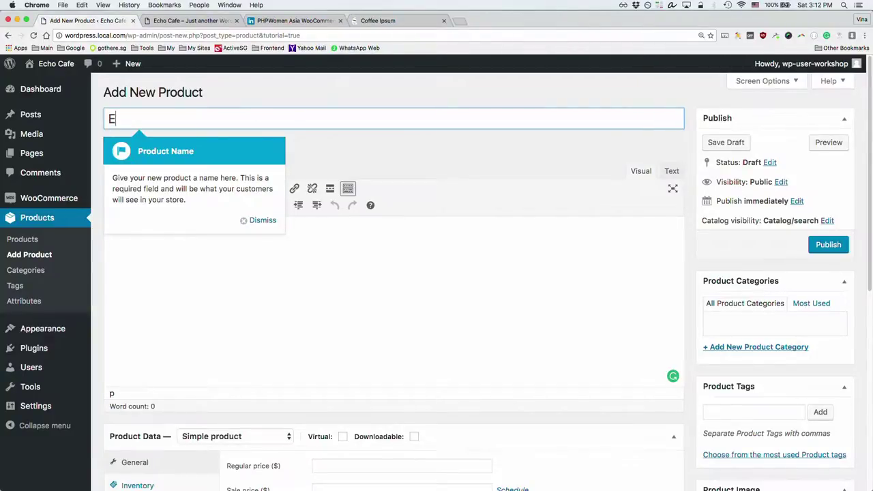
pyautogui.write('xpress')
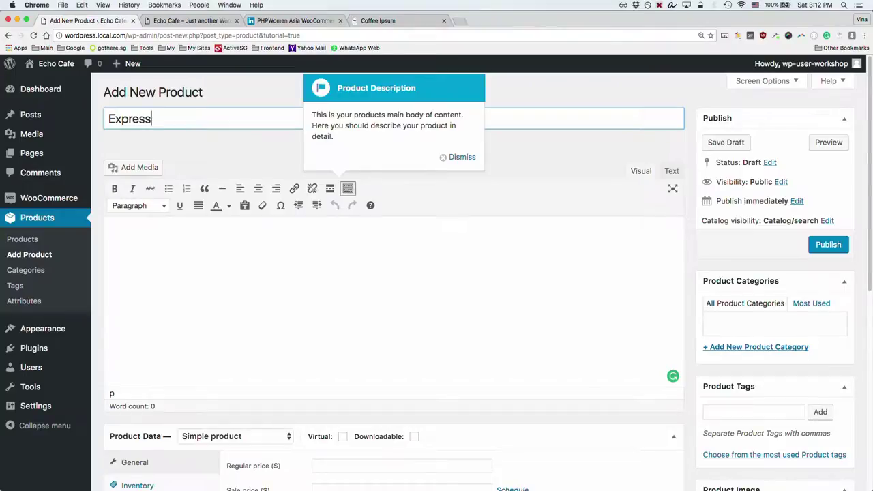
pyautogui.press('BackSpace')
pyautogui.press('BackSpace')
pyautogui.press('BackSpace')
pyautogui.press('BackSpace')
pyautogui.press('BackSpace')
pyautogui.press('BackSpace')
pyautogui.press('BackSpace')
pyautogui.moveTo(759, 58)
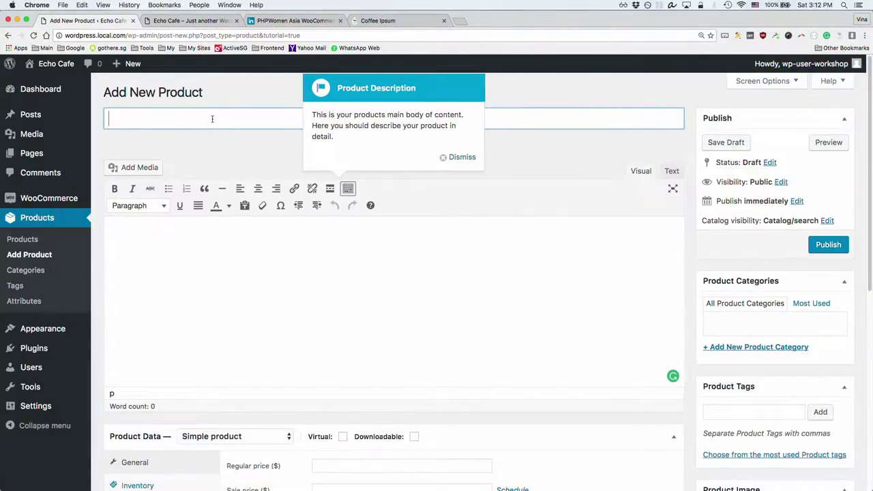
pyautogui.write('Happy')
pyautogui.write('Coff')
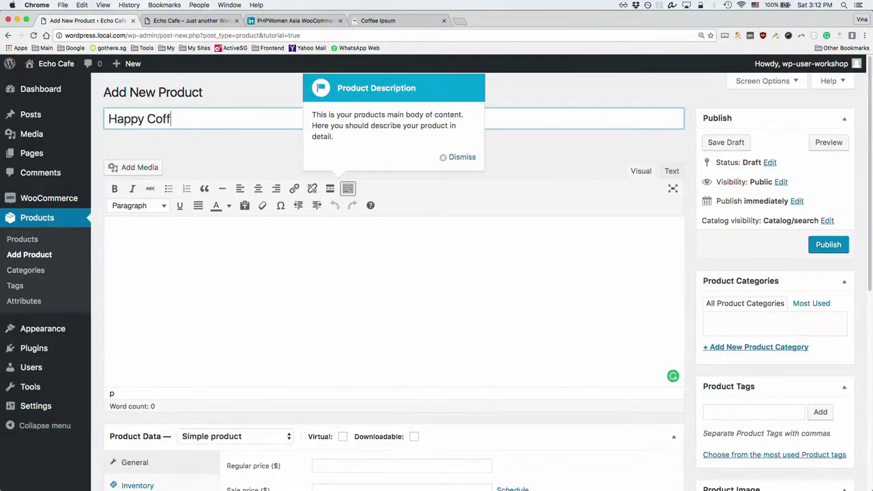
pyautogui.write('eee')
pyautogui.press('BackSpace')
pyautogui.click(241, 251)
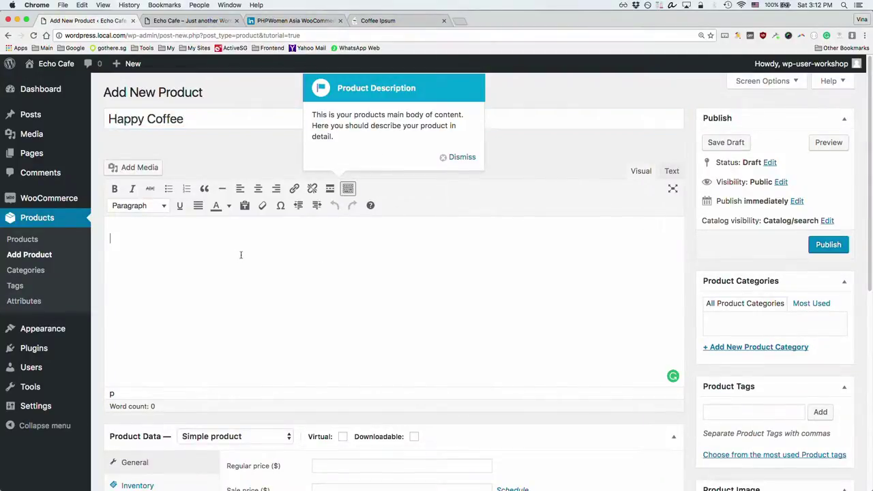
# - Generate Coffee Ipsum filler text, then lower the paragraph count to 3
pyautogui.click(393, 22)
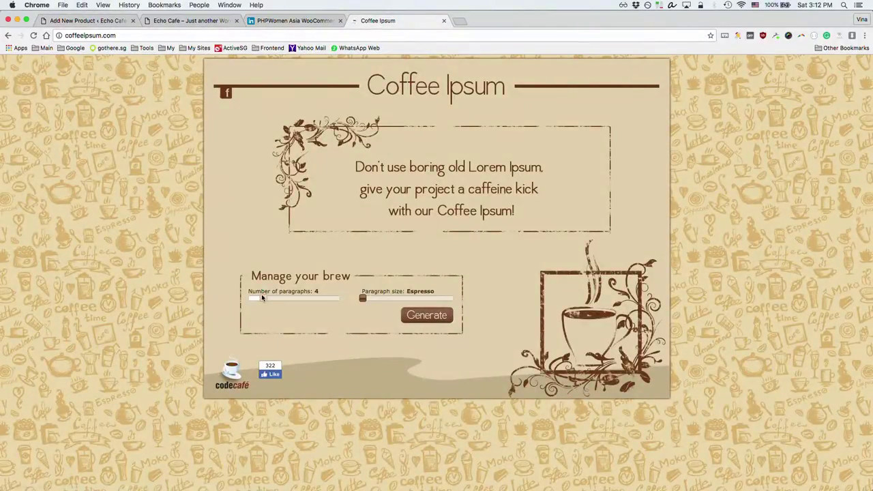
pyautogui.moveTo(262, 298); pyautogui.dragTo(266, 300)
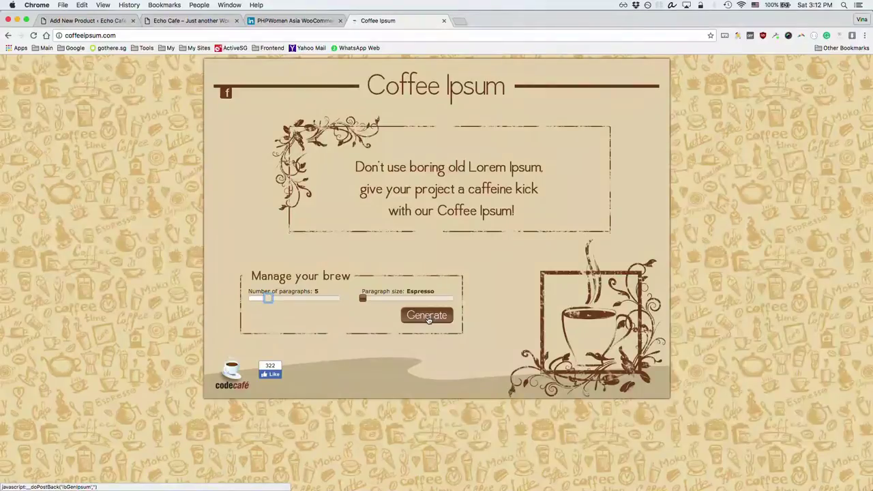
pyautogui.click(430, 318)
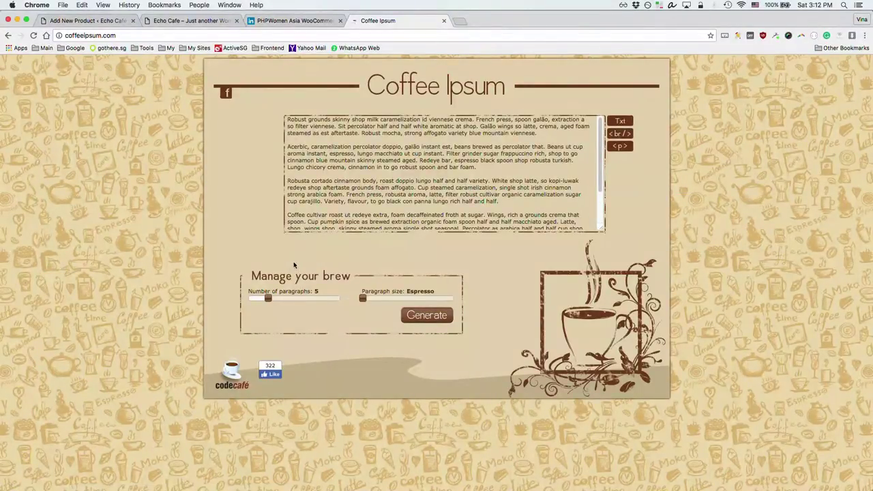
pyautogui.rightClick(259, 294)
pyautogui.click(262, 301)
pyautogui.click(261, 302)
pyautogui.click(259, 300)
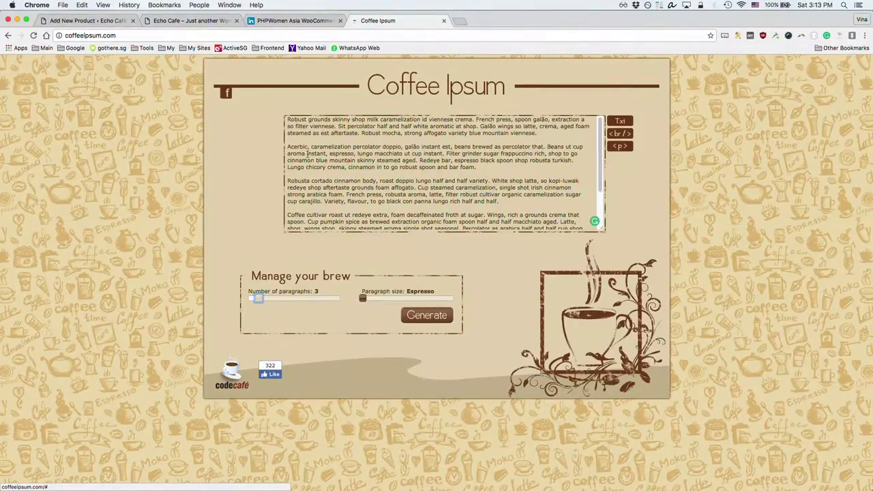
# - Copy the first two generated paragraphs and return to the product editor
pyautogui.moveTo(287, 119); pyautogui.dragTo(450, 175)
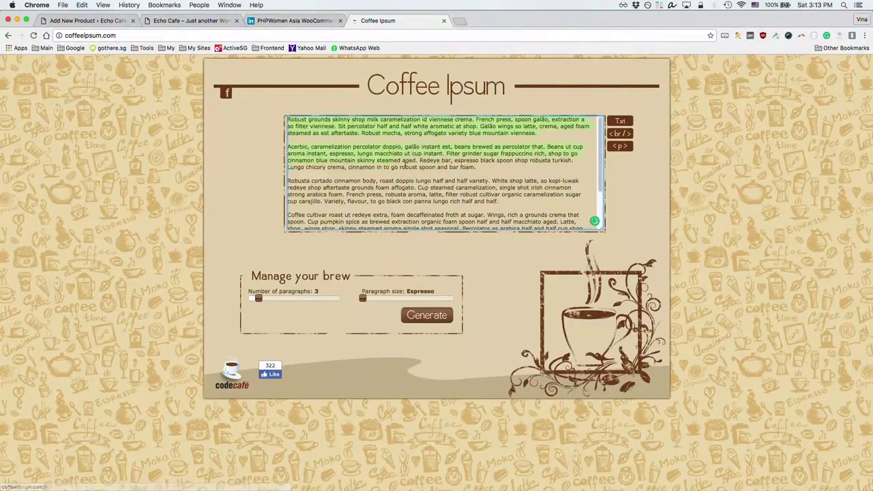
pyautogui.rightClick(451, 167)
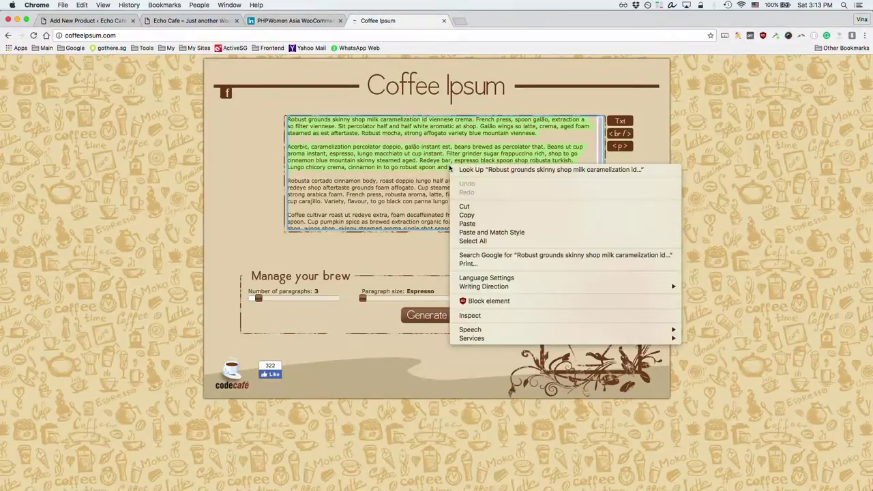
pyautogui.click(462, 215)
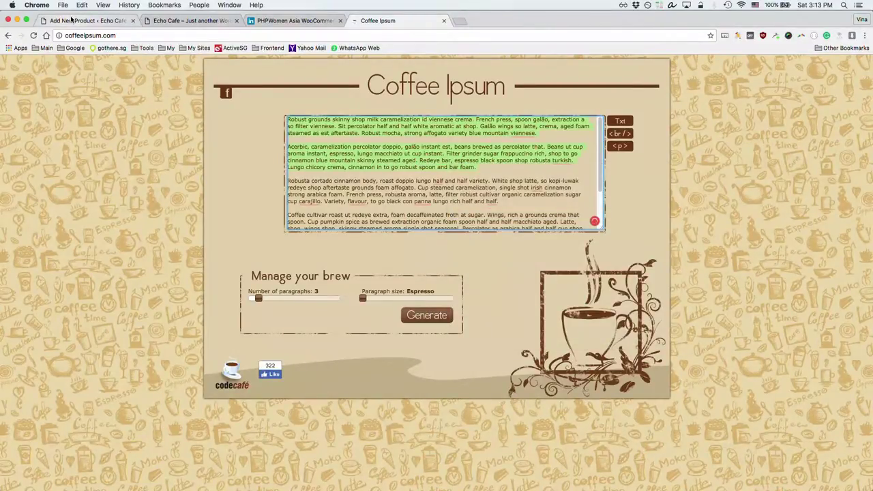
pyautogui.click(87, 20)
# - Paste the two copied coffee paragraphs into Happy Coffee's description
pyautogui.click(197, 120)
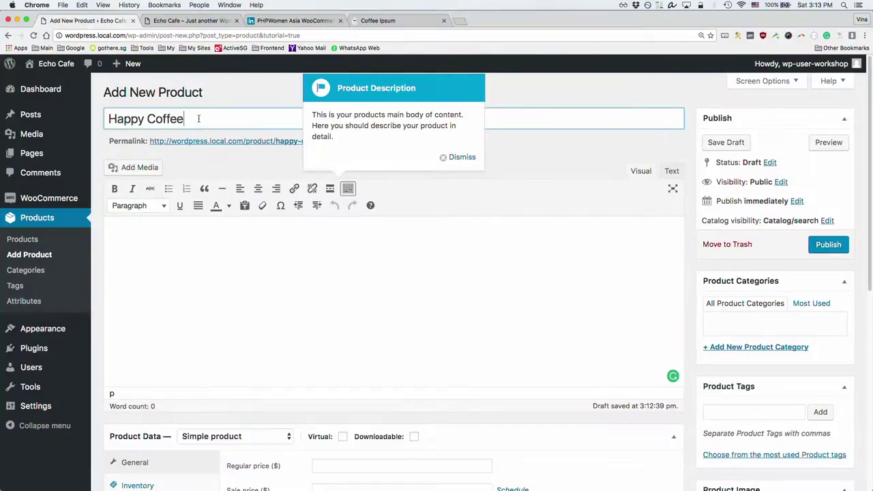
pyautogui.click(186, 238)
pyautogui.rightClick(186, 238)
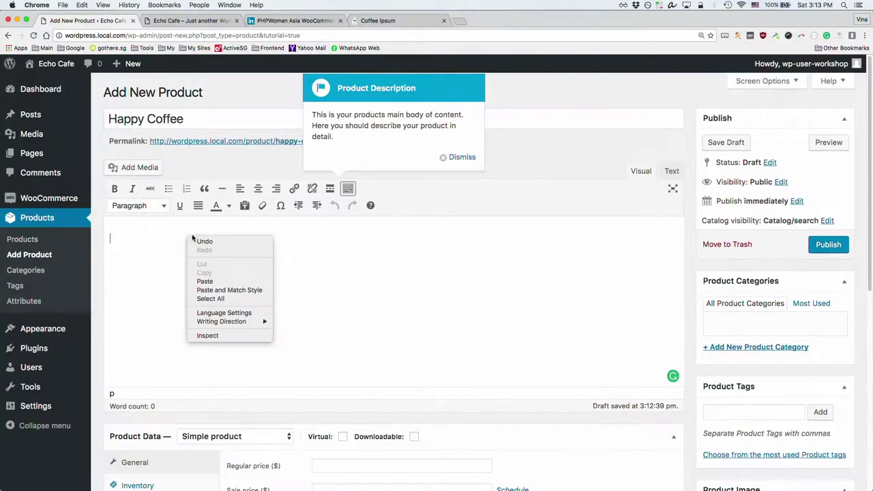
pyautogui.click(206, 282)
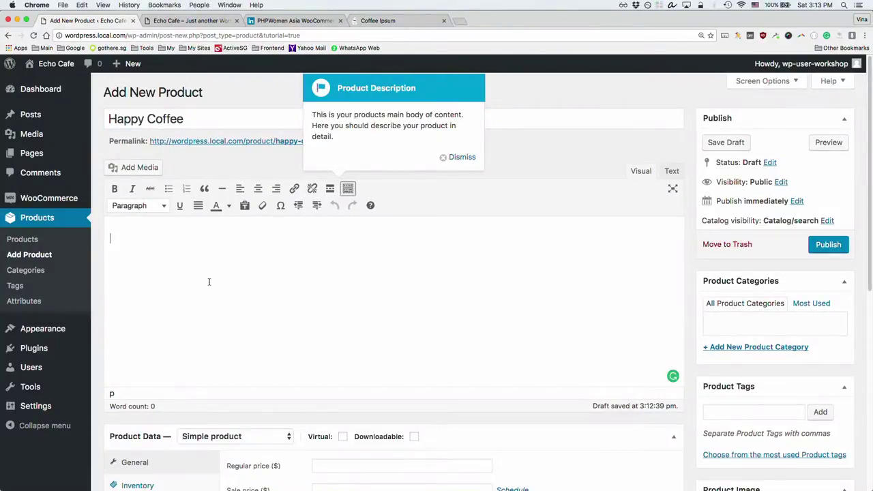
# - Enter a regular price of 5.40 and a sale price of 4.40
pyautogui.scroll(-3, 237, 287)
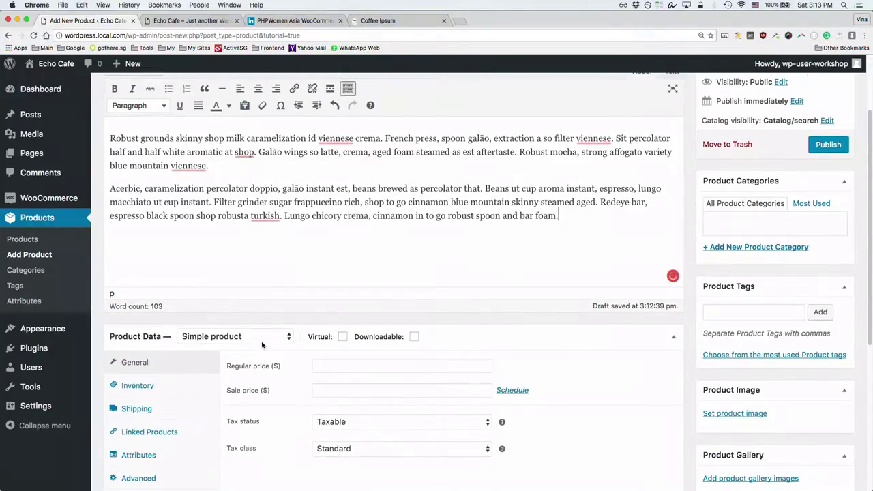
pyautogui.scroll(-1, 256, 344)
pyautogui.click(319, 356)
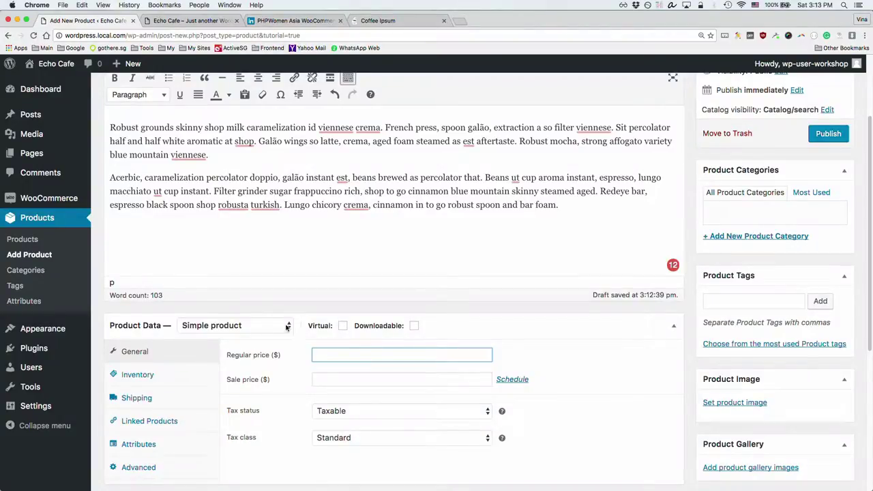
pyautogui.write('5.40')
pyautogui.click(373, 383)
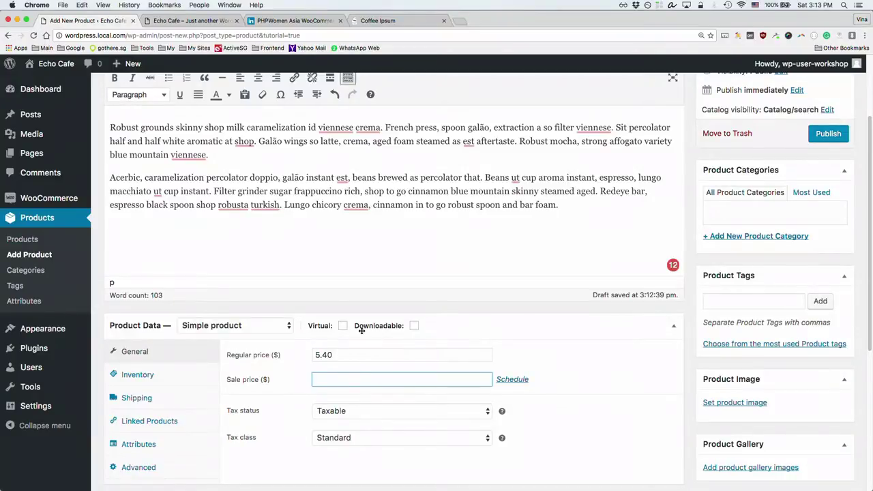
pyautogui.write('4')
# - Set coffee.jpg from the Media Library as the product image
pyautogui.scroll(-1, 588, 403)
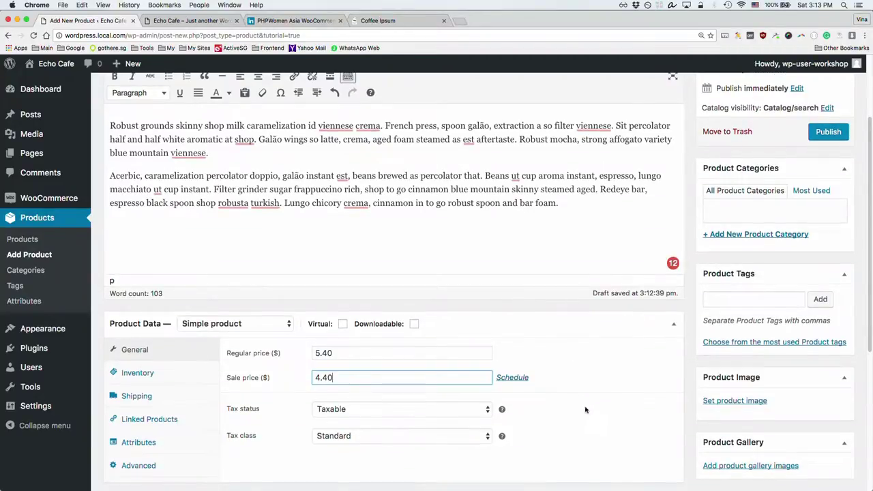
pyautogui.click(717, 403)
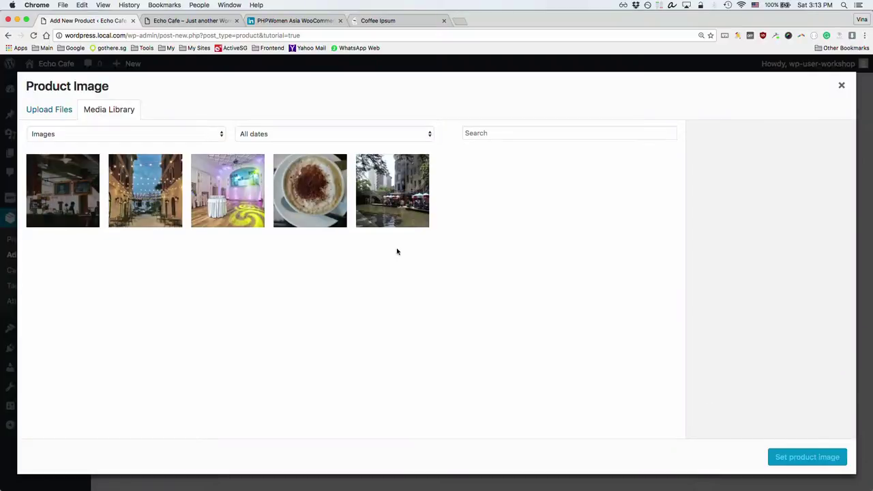
pyautogui.click(313, 208)
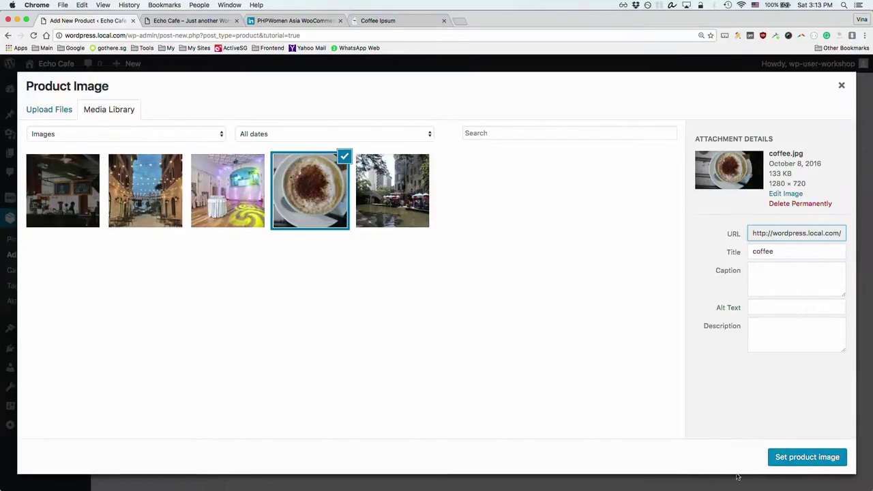
pyautogui.click(796, 459)
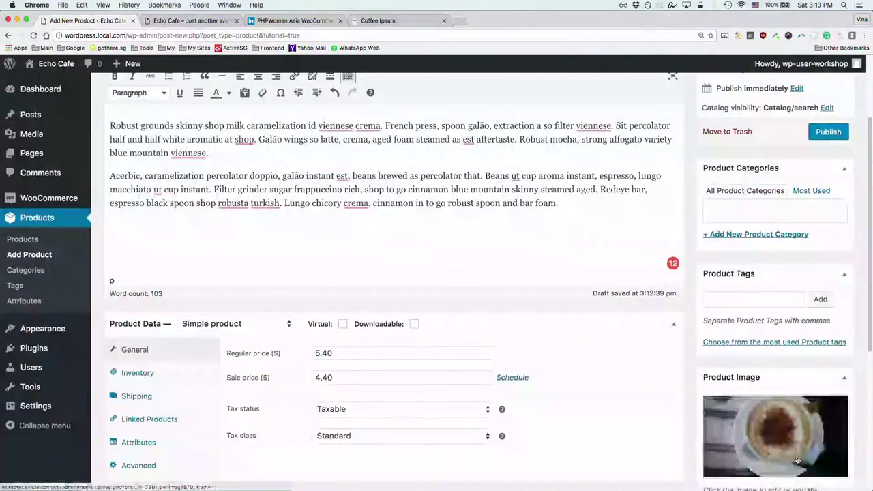
# - Click into the empty short description and try its right-click menu
pyautogui.scroll(-4, 706, 458)
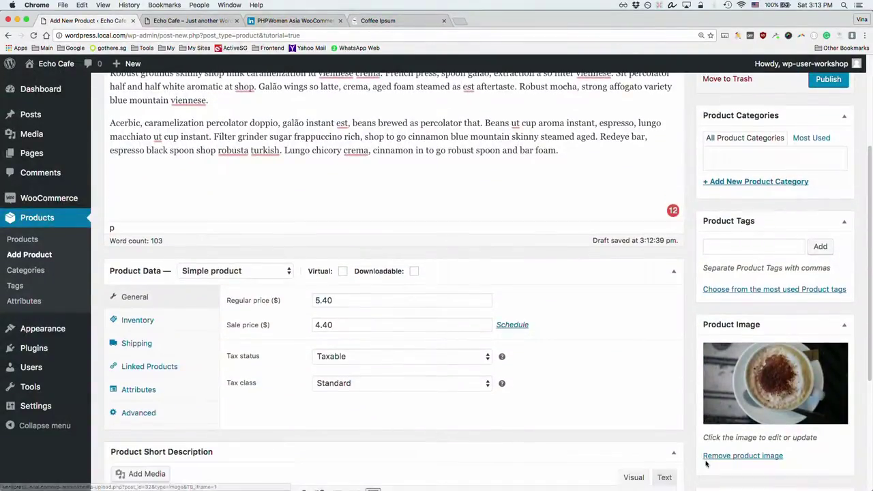
pyautogui.scroll(-1, 705, 466)
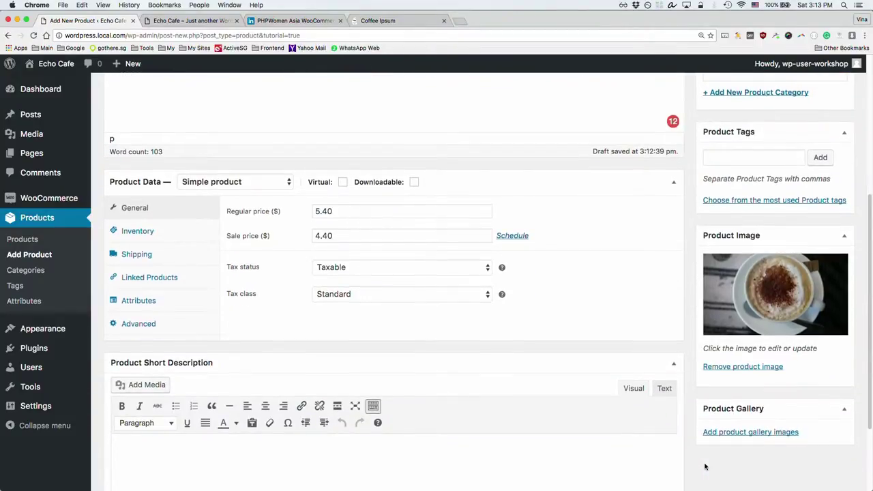
pyautogui.scroll(-3, 706, 466)
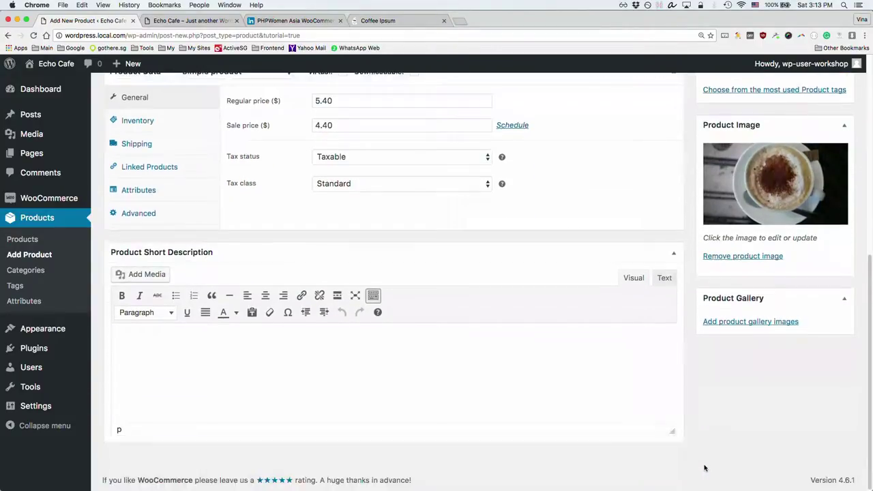
pyautogui.click(350, 350)
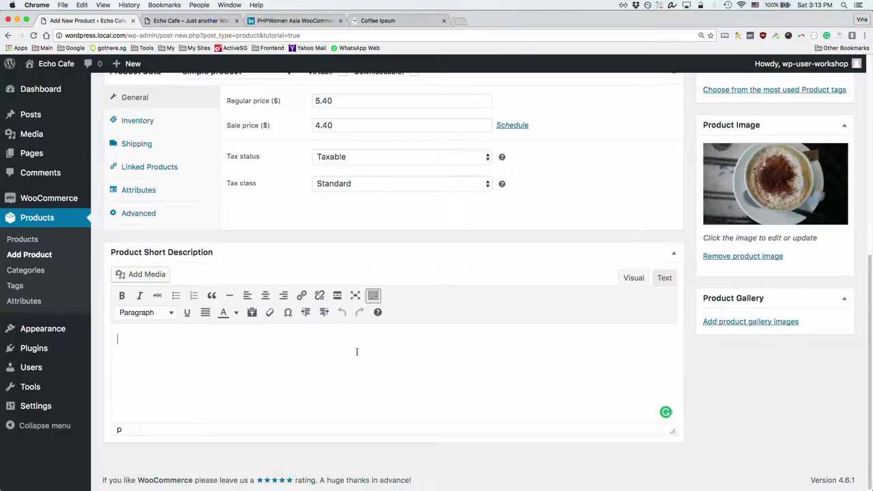
pyautogui.rightClick(356, 356)
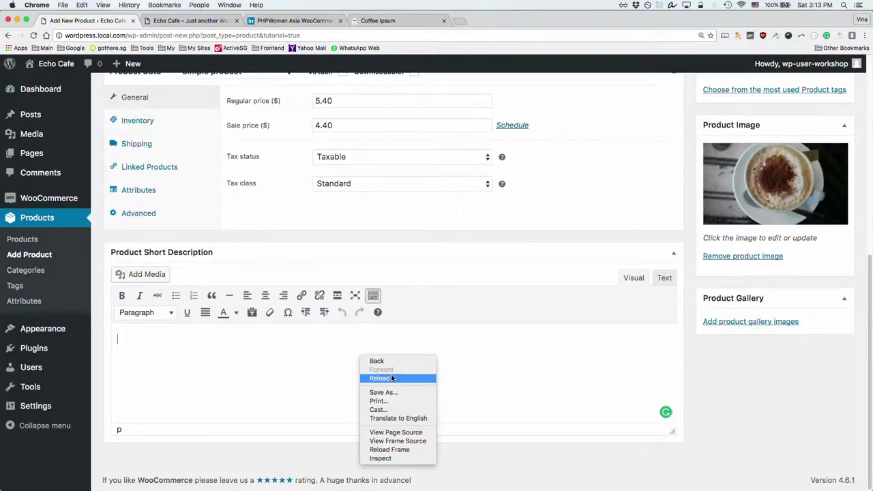
pyautogui.click(314, 370)
pyautogui.rightClick(314, 370)
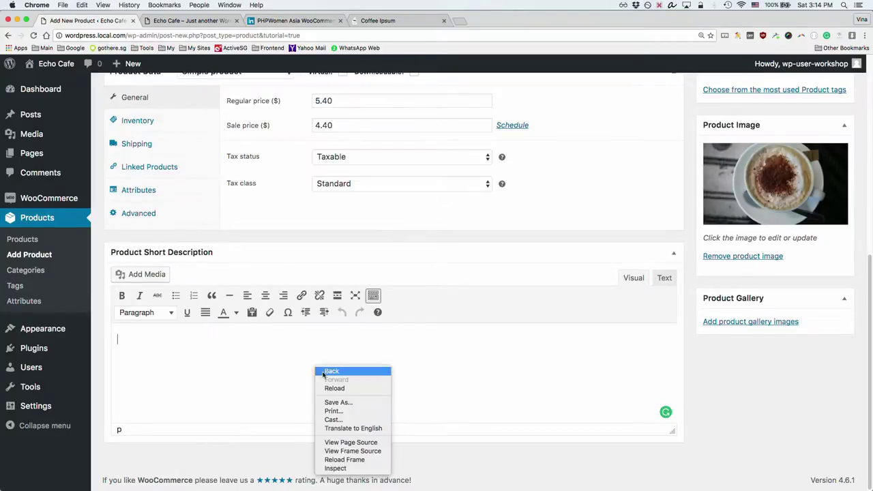
pyautogui.click(273, 352)
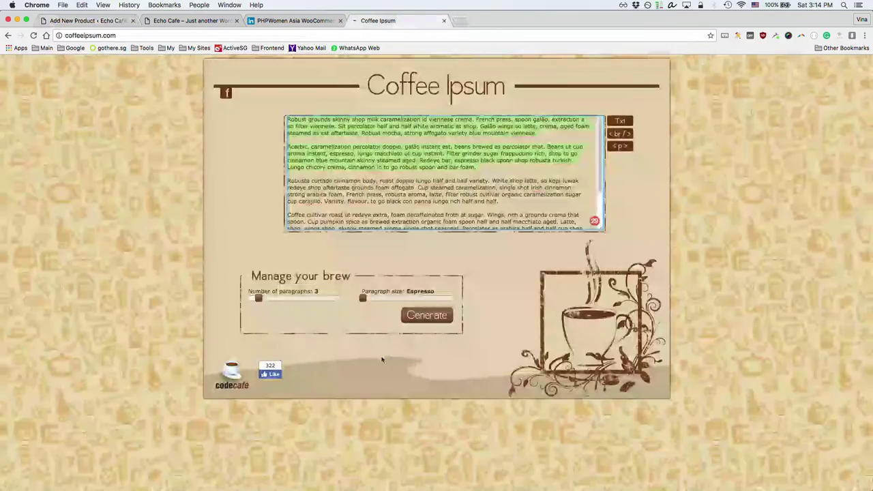
# - Set Coffee Ipsum to 2 paragraphs, regenerate, and copy the first paragraph
pyautogui.rightClick(255, 300)
pyautogui.click(249, 313)
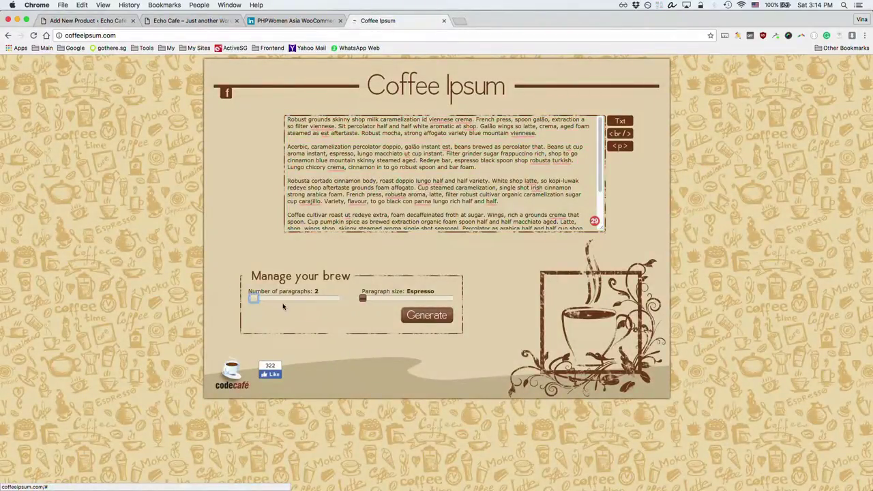
pyautogui.click(447, 316)
pyautogui.click(447, 317)
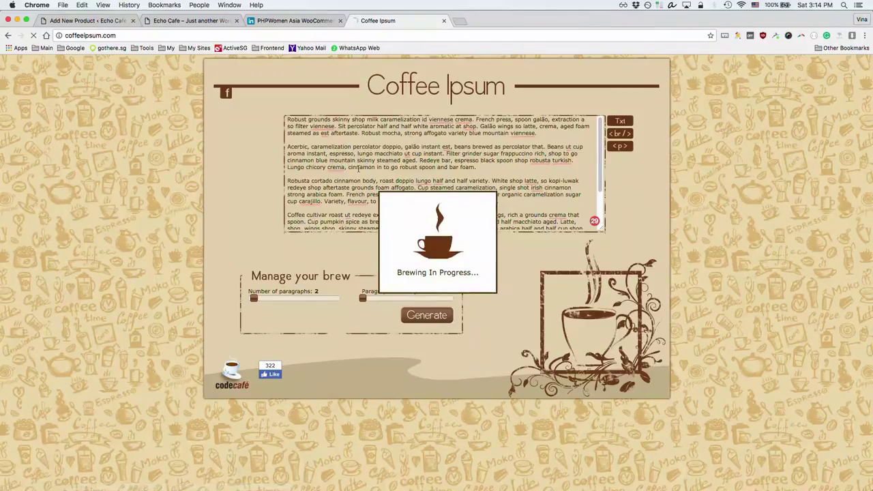
pyautogui.tripleClick(439, 139)
pyautogui.rightClick(345, 134)
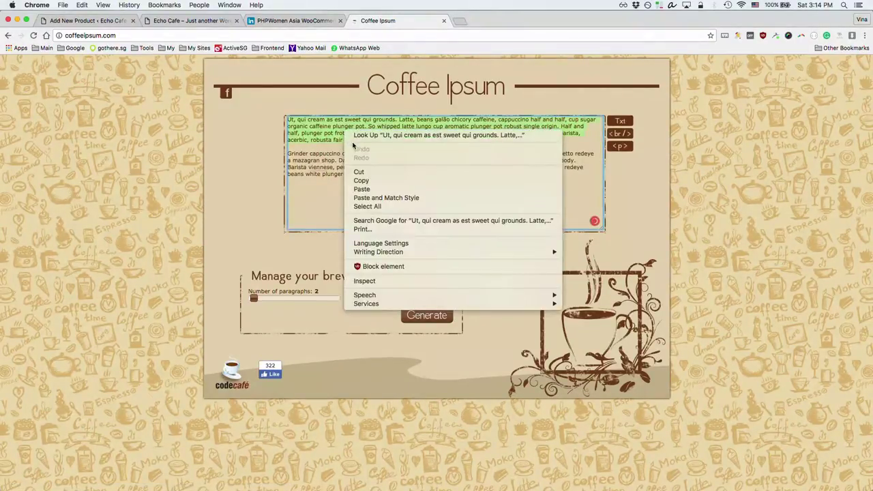
pyautogui.click(362, 182)
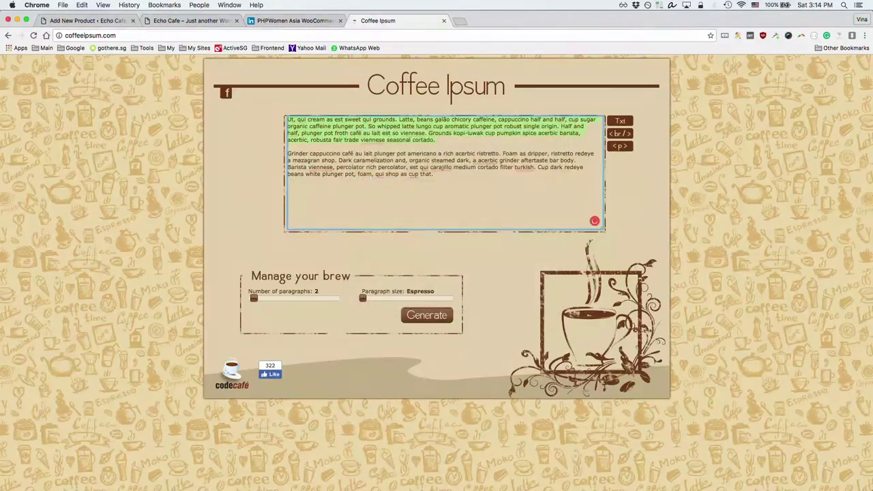
# - Paste the copied coffee filler paragraph into Happy Coffee's short description using the Text view, then return to Visual
pyautogui.click(70, 22)
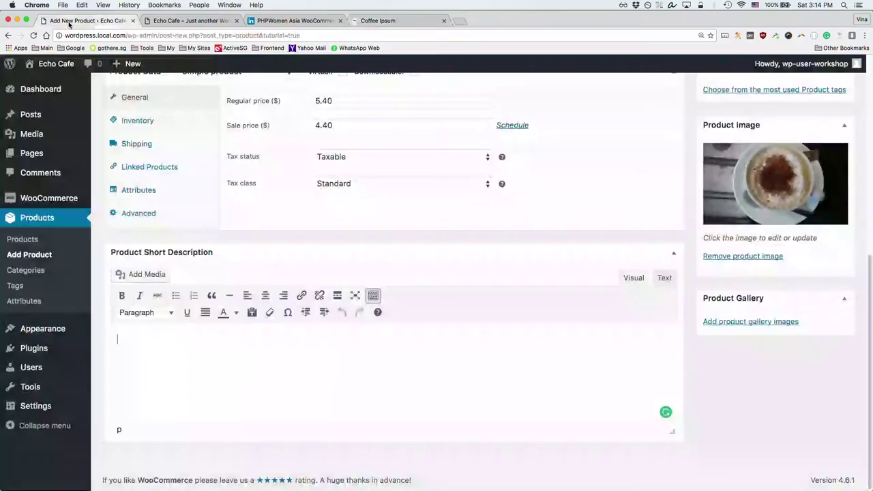
pyautogui.click(168, 360)
pyautogui.rightClick(165, 358)
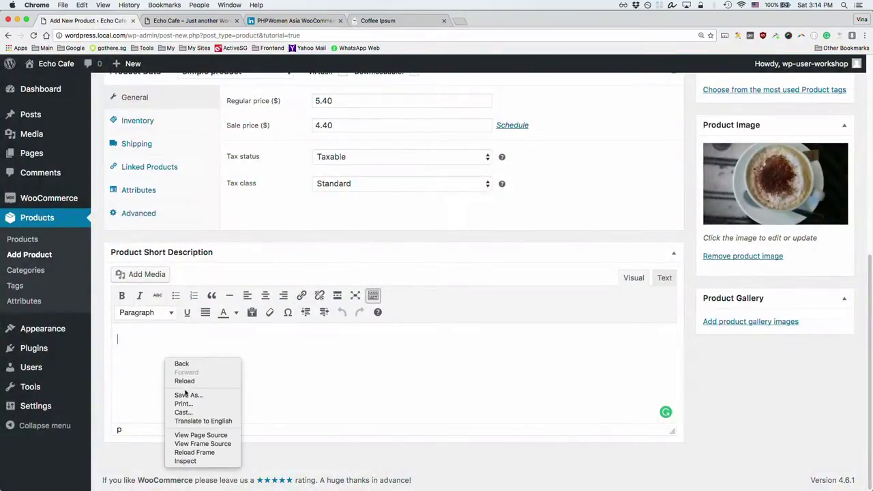
pyautogui.click(149, 358)
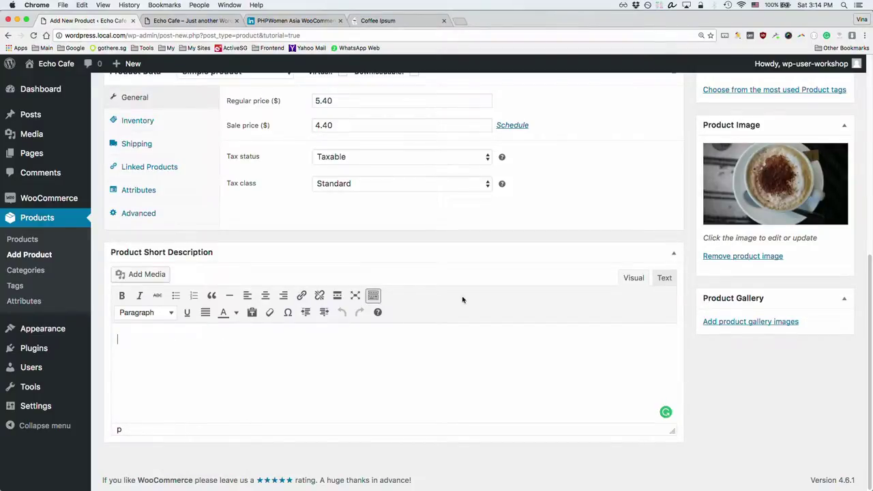
pyautogui.click(663, 278)
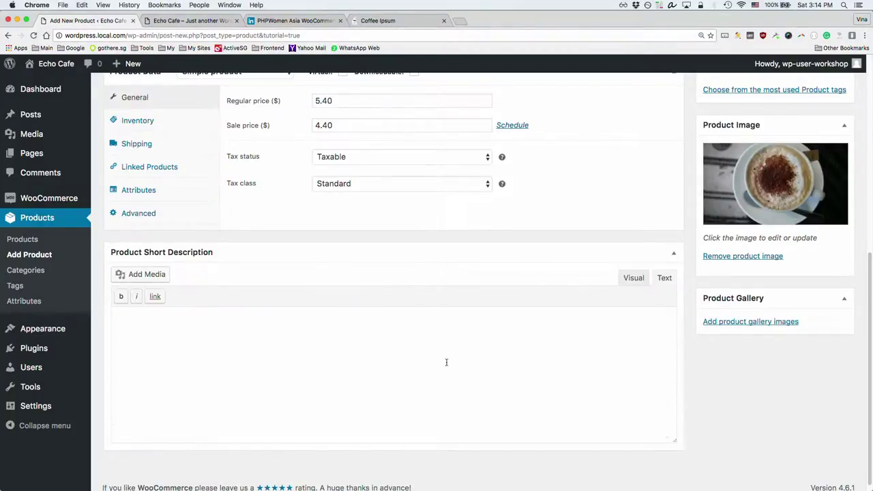
pyautogui.rightClick(326, 338)
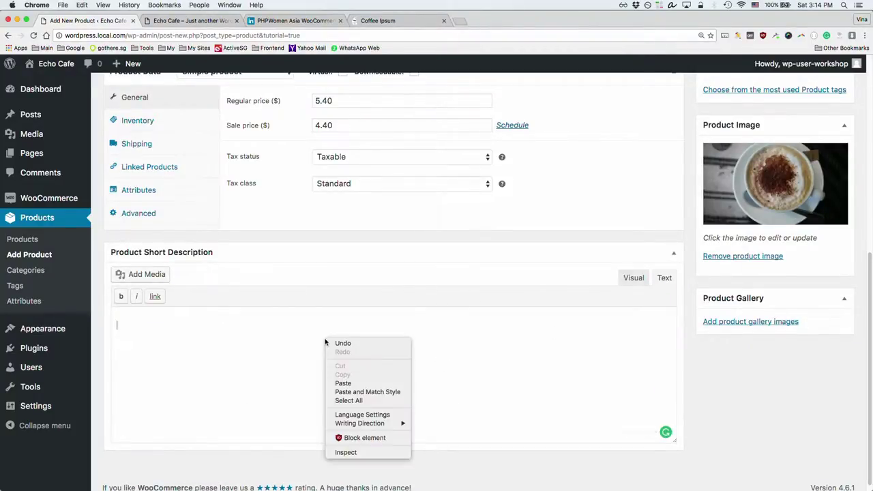
pyautogui.click(369, 385)
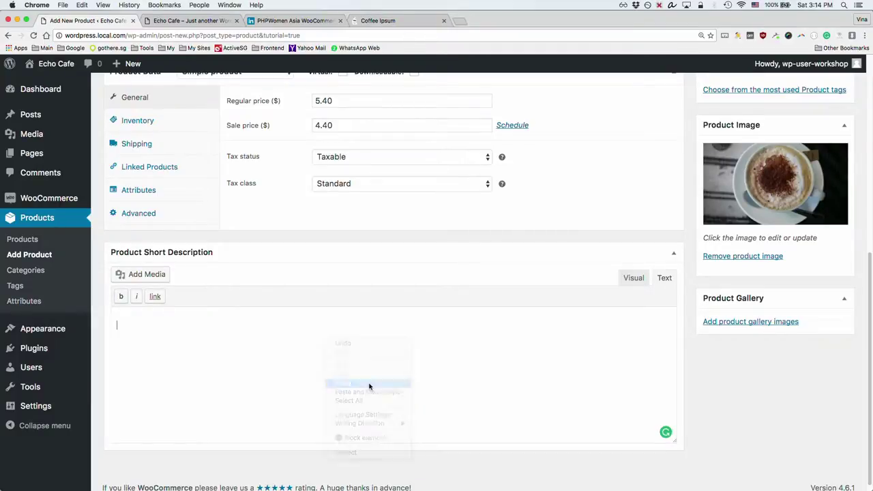
pyautogui.click(633, 277)
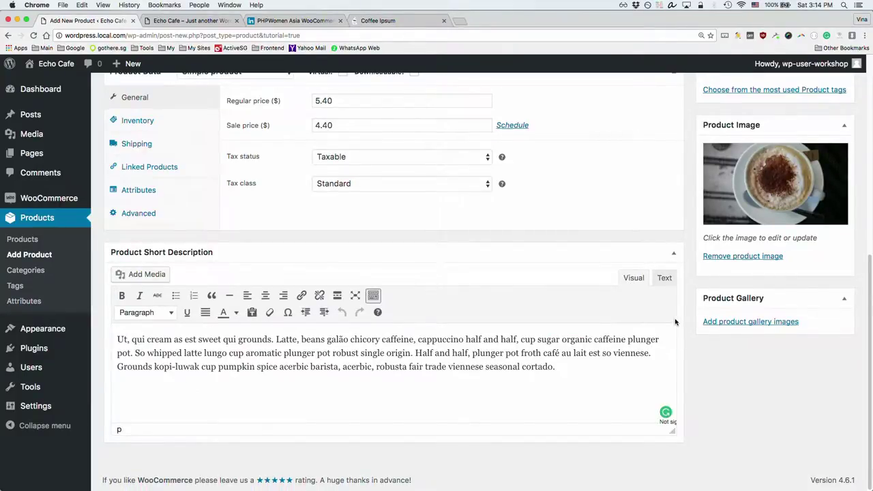
pyautogui.scroll(5, 732, 350)
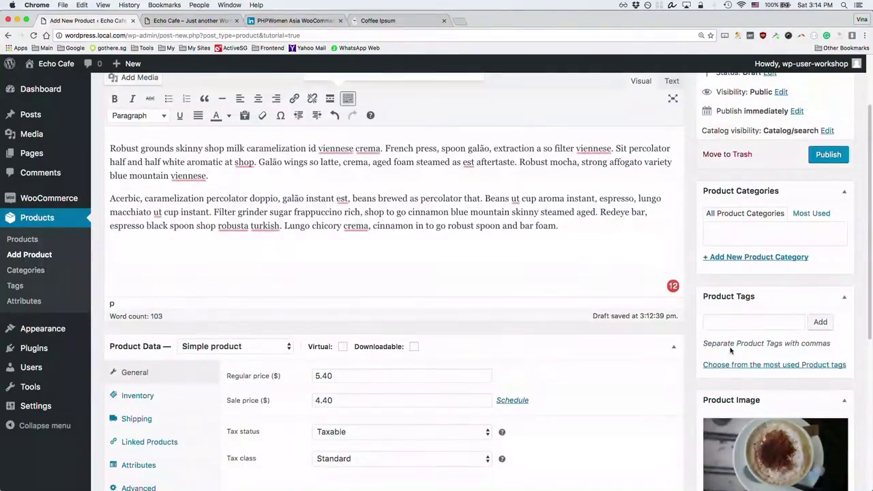
pyautogui.scroll(1, 730, 348)
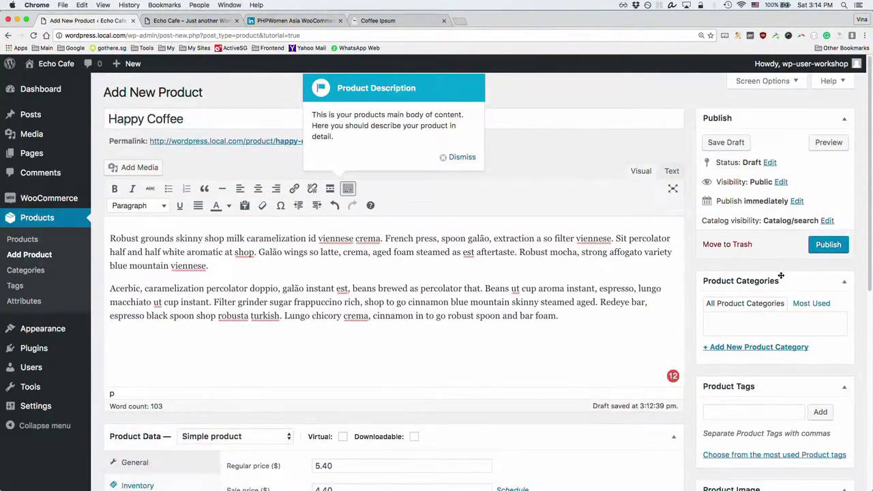
# - Publish Happy Coffee so it is Published and Public as of Oct 8, 2016 @ 15:14
pyautogui.click(820, 246)
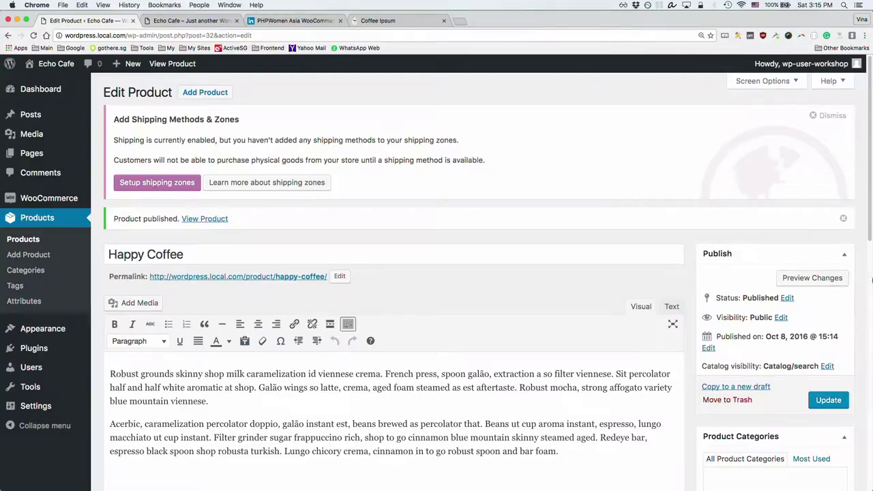
pyautogui.scroll(-2, 852, 289)
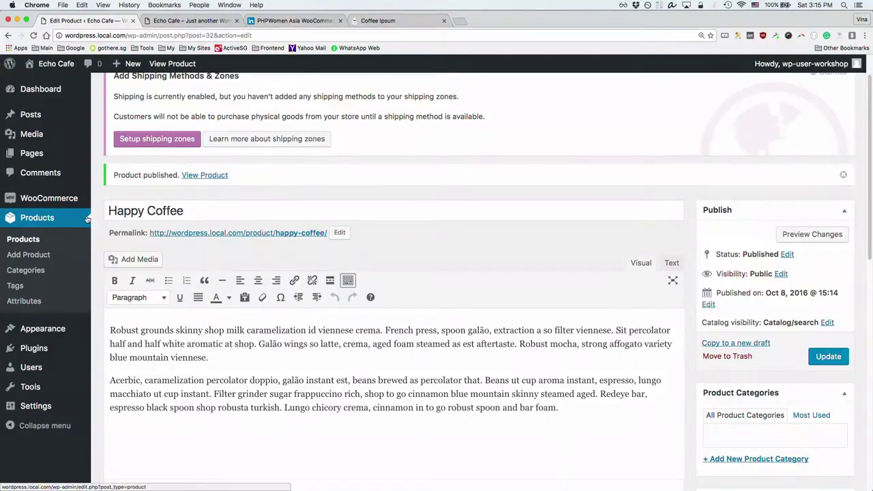
# - On the product categories page, enter the name 'Beverages' and paste the coffee paragraph as its description
pyautogui.click(34, 273)
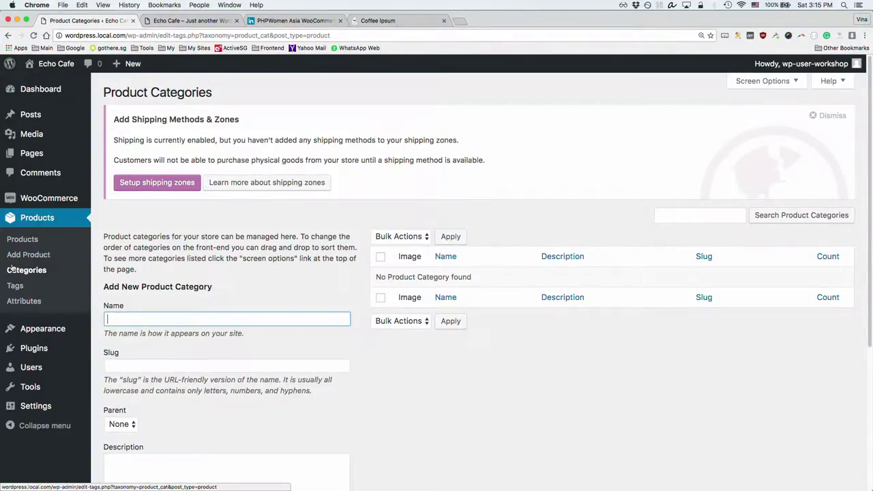
pyautogui.write('Beverages')
pyautogui.scroll(-5, 162, 362)
pyautogui.click(146, 255)
pyautogui.rightClick(147, 255)
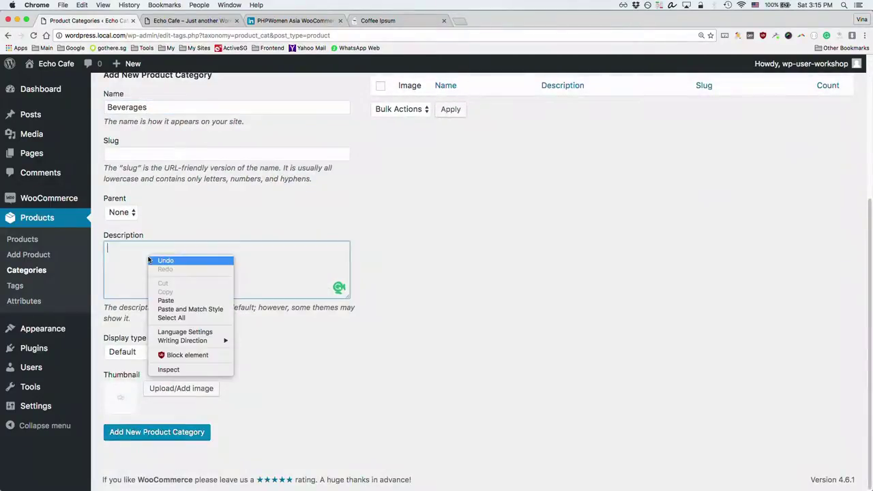
pyautogui.click(167, 301)
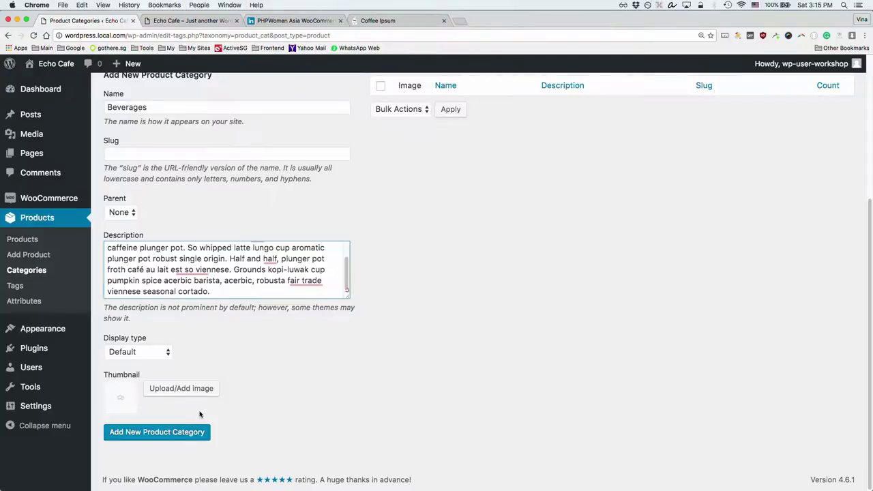
# - Add the Beverages category, then go to the Products list
pyautogui.scroll(1, 262, 452)
pyautogui.scroll(-1, 261, 451)
pyautogui.scroll(5, 235, 431)
pyautogui.scroll(-6, 239, 431)
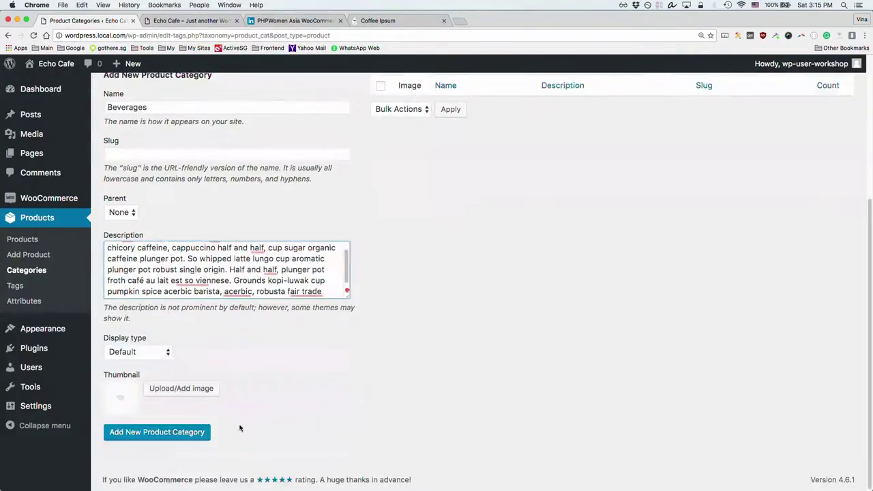
pyautogui.click(194, 434)
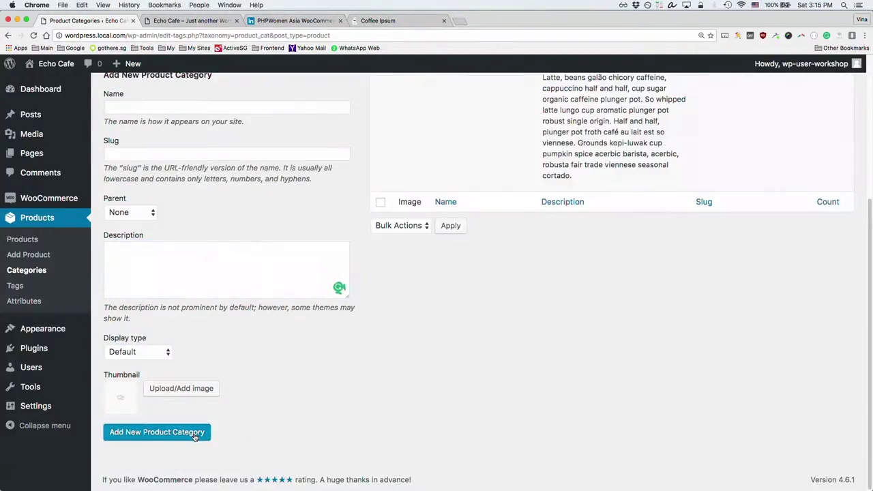
pyautogui.scroll(4, 356, 411)
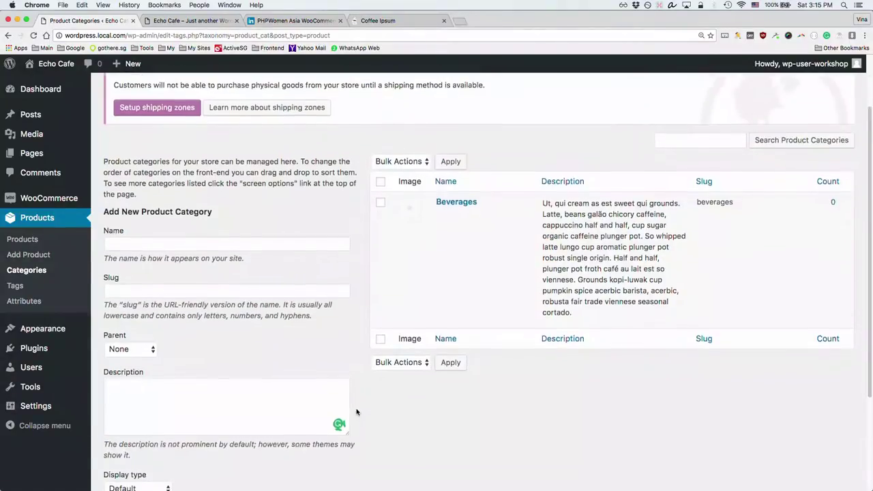
pyautogui.scroll(1, 356, 412)
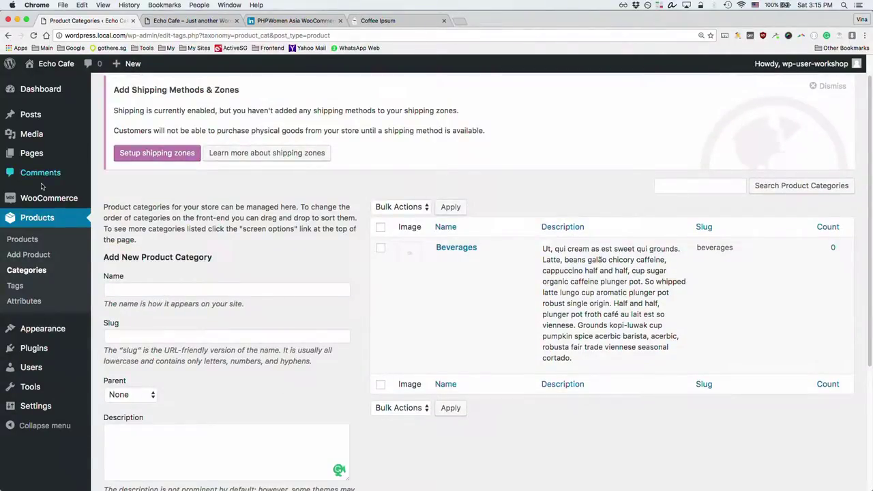
pyautogui.click(25, 239)
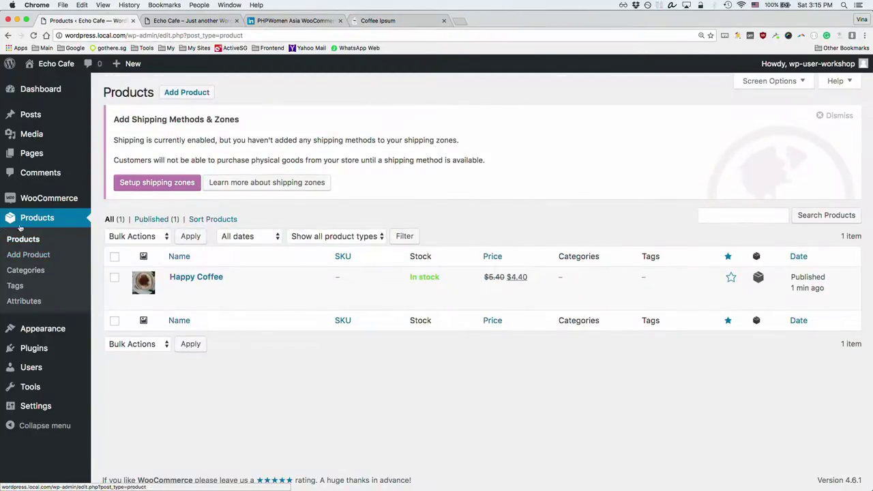
# - Tick Beverages for Happy Coffee, update the product, and return to the Products list
pyautogui.moveTo(225, 292)
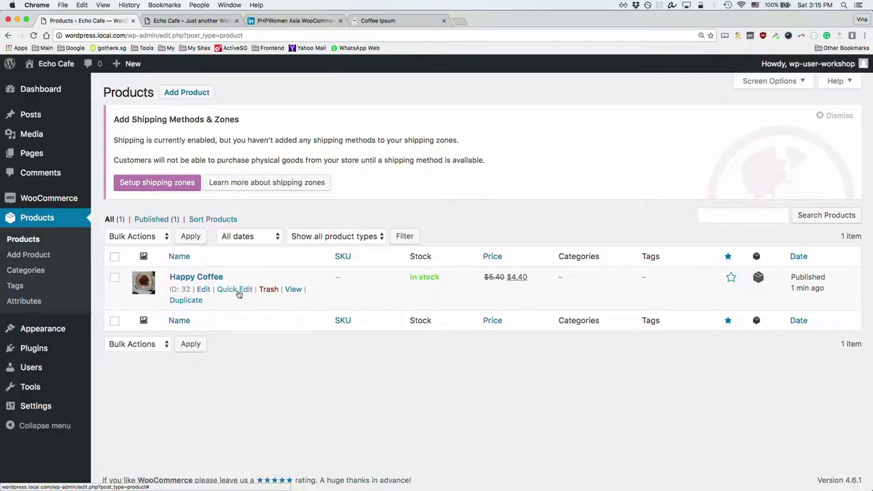
pyautogui.click(203, 289)
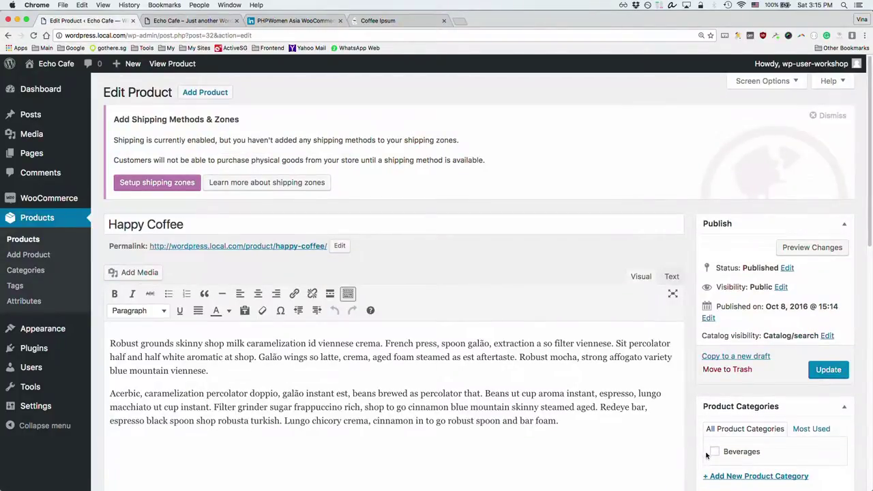
pyautogui.click(714, 452)
pyautogui.click(833, 372)
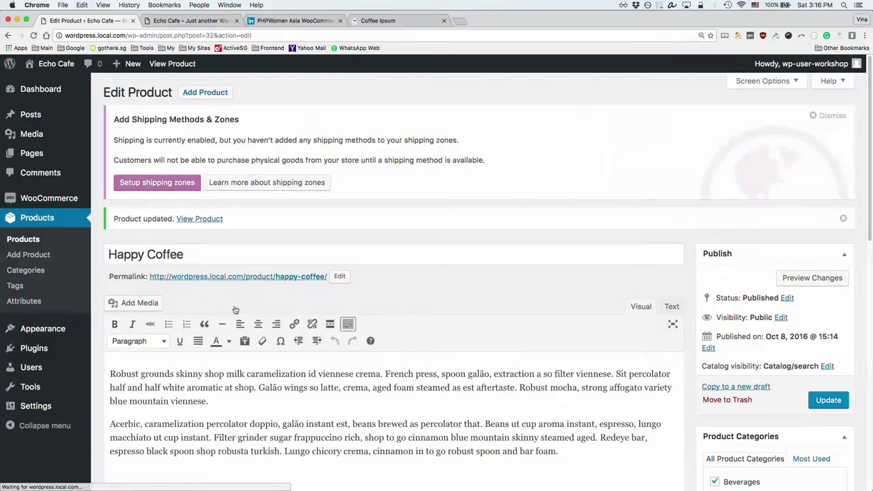
pyautogui.click(20, 239)
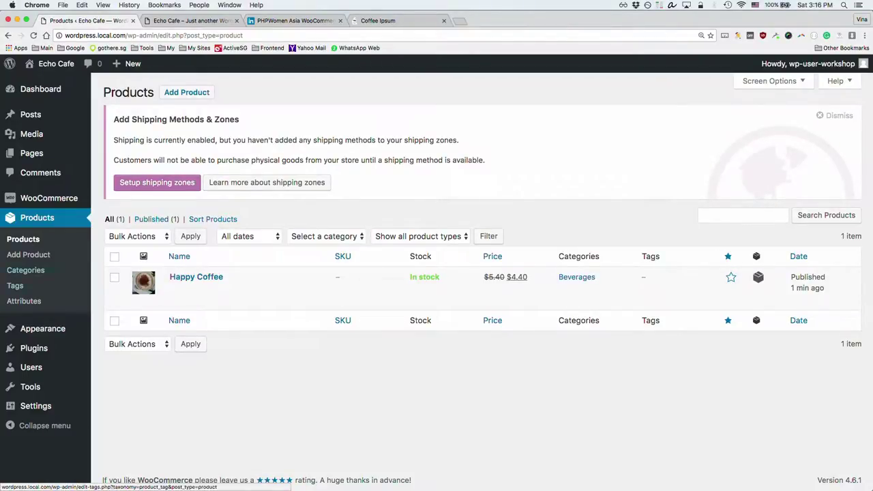
# - Check the Product Categories page, where Beverages counts one product, then view the Echo Cafe storefront
pyautogui.click(30, 272)
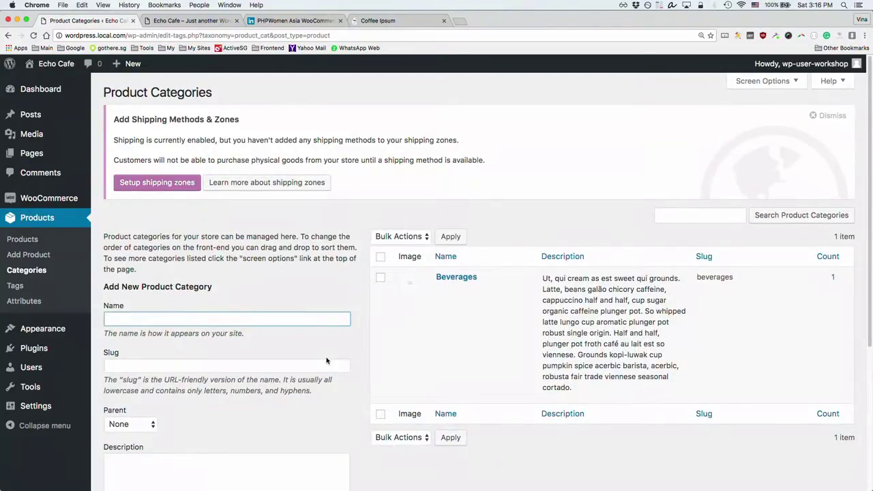
pyautogui.scroll(-1, 300, 358)
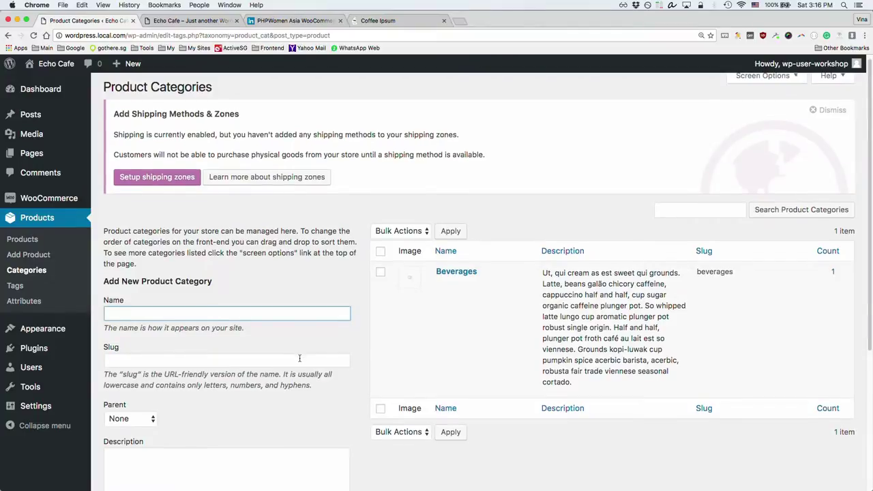
pyautogui.scroll(-3, 300, 359)
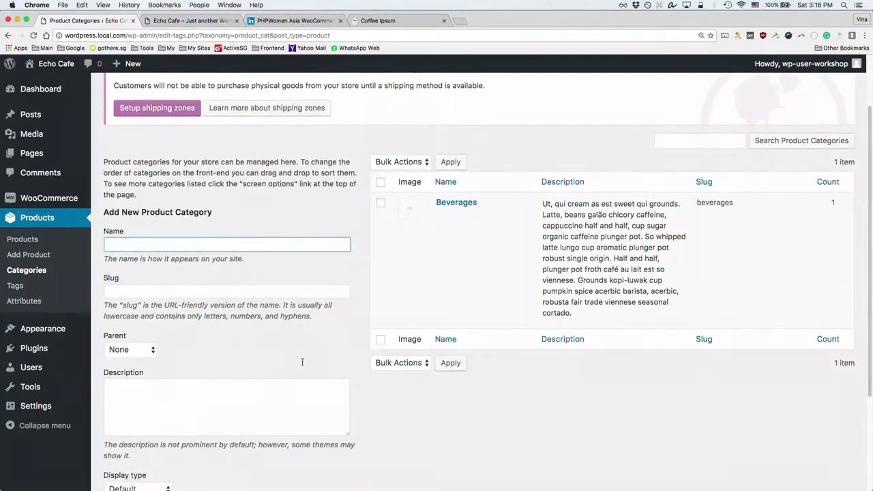
pyautogui.scroll(-2, 293, 375)
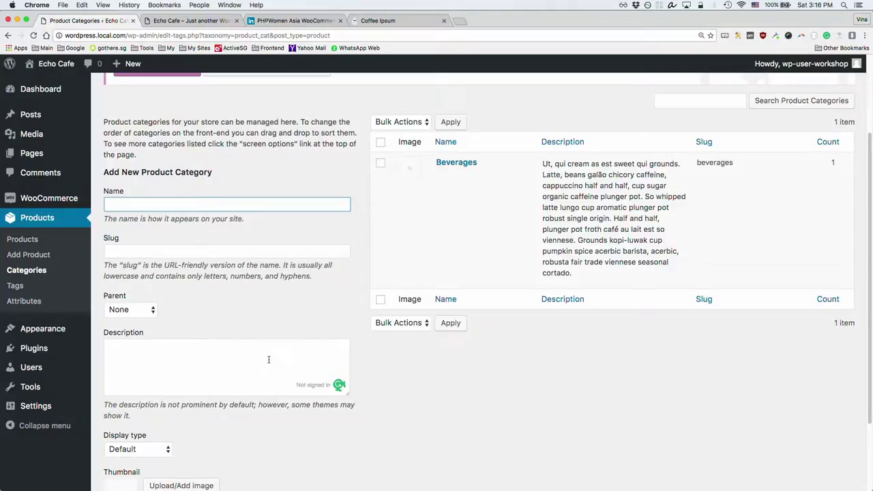
pyautogui.click(268, 357)
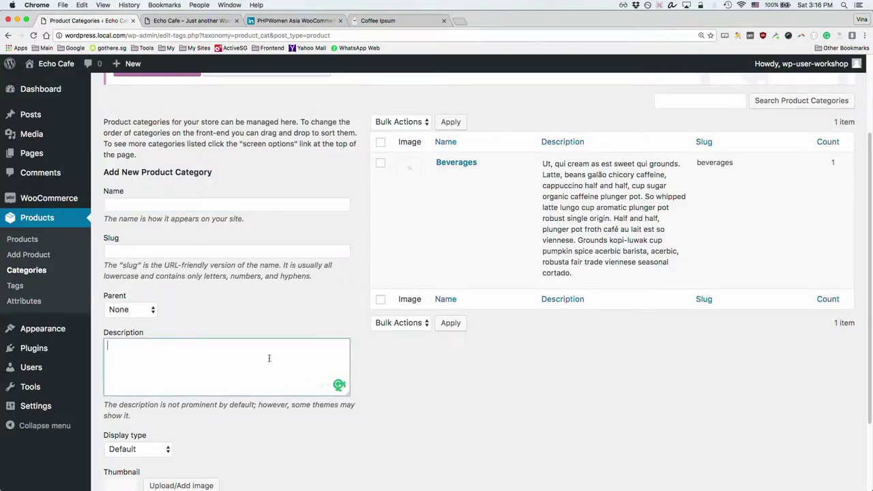
pyautogui.scroll(-1, 294, 368)
pyautogui.scroll(-3, 326, 377)
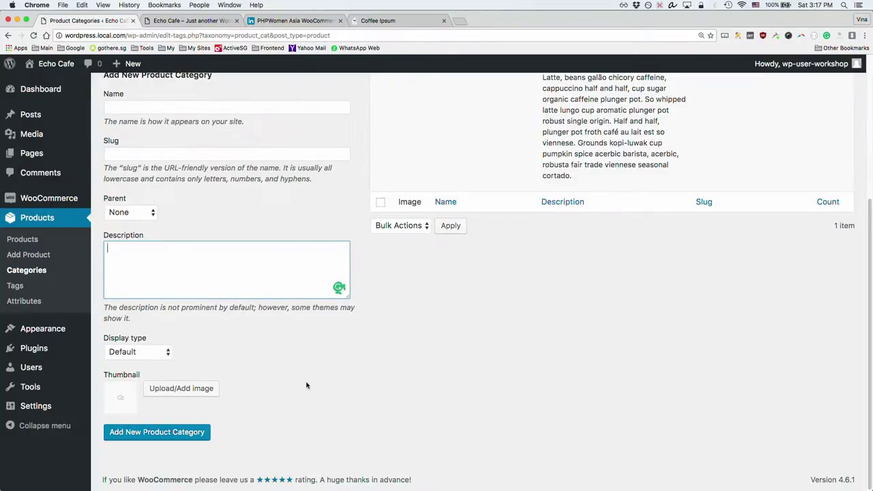
pyautogui.click(202, 24)
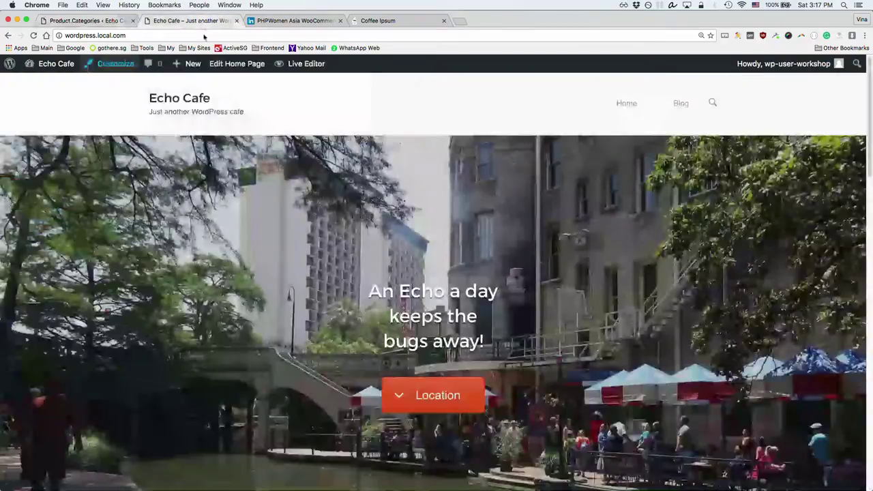
# - Reload the Echo Cafe homepage so the header shows a cart, then go back to Product Categories
pyautogui.click(67, 65)
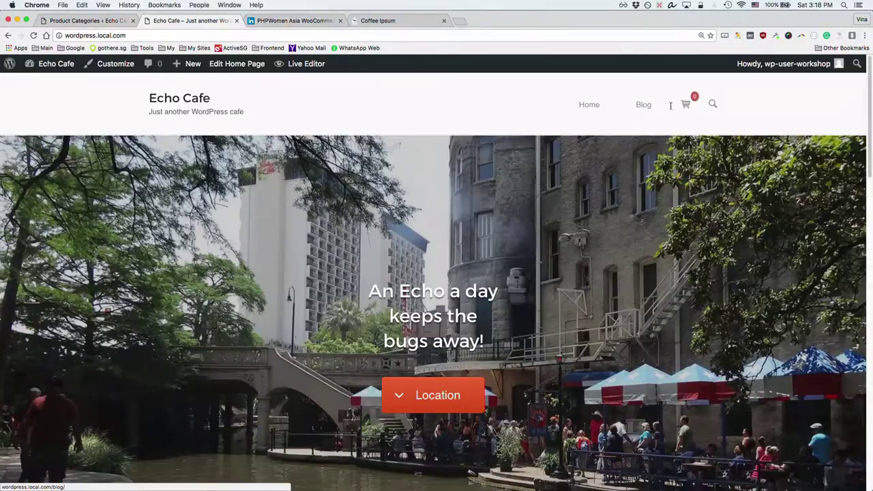
pyautogui.moveTo(688, 105)
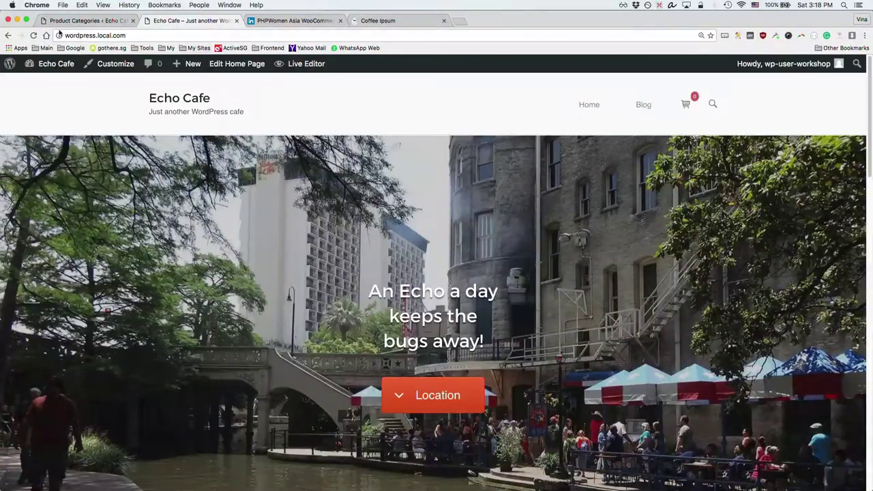
pyautogui.click(77, 22)
pyautogui.moveTo(108, 64)
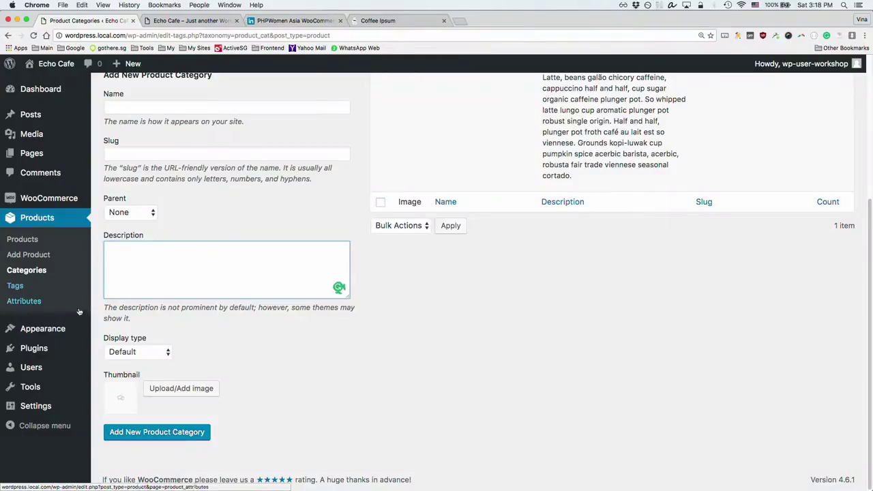
pyautogui.moveTo(56, 332)
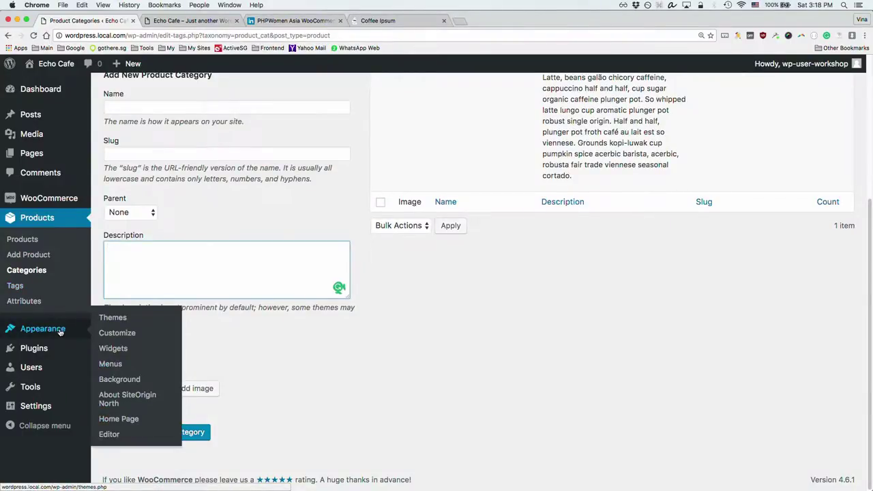
pyautogui.moveTo(9, 71)
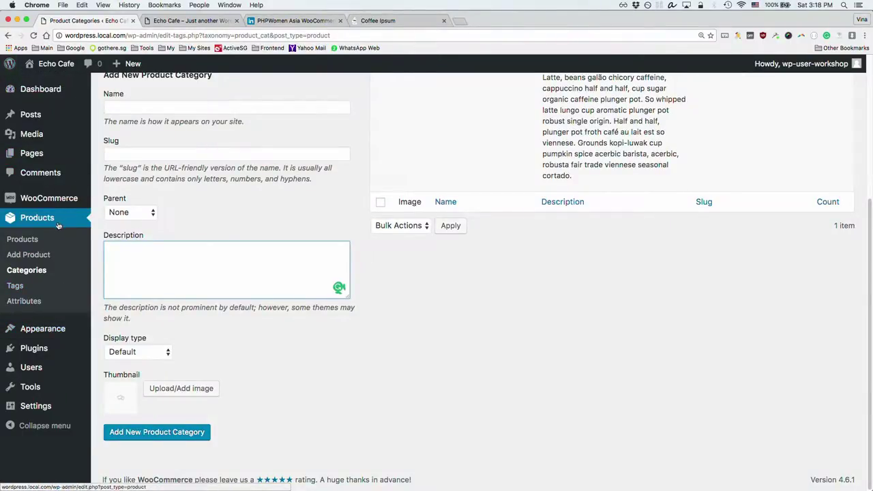
pyautogui.moveTo(32, 156)
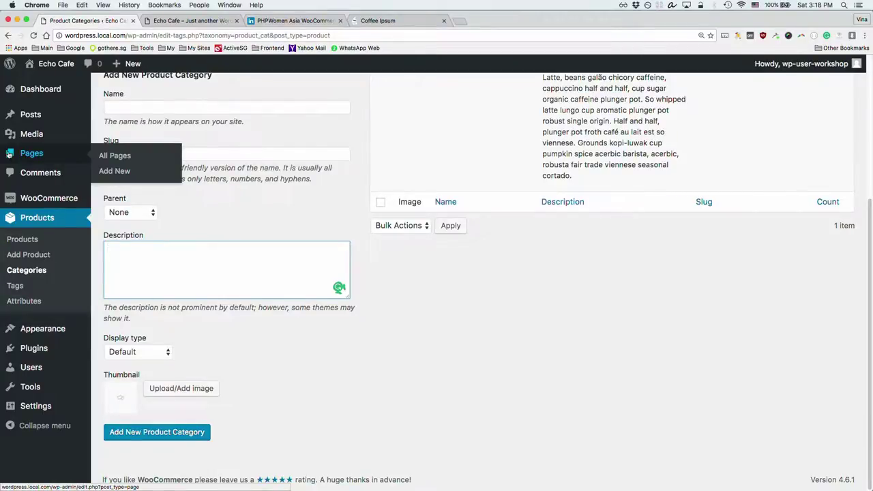
pyautogui.click(186, 23)
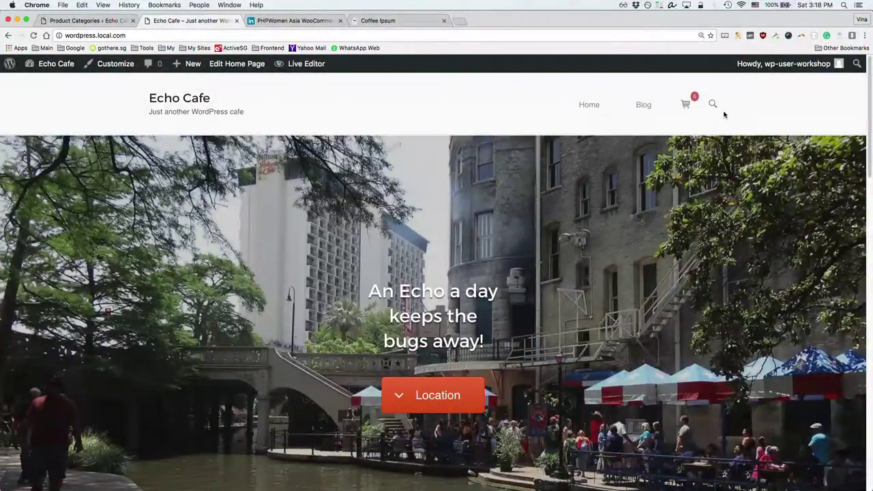
pyautogui.click(92, 21)
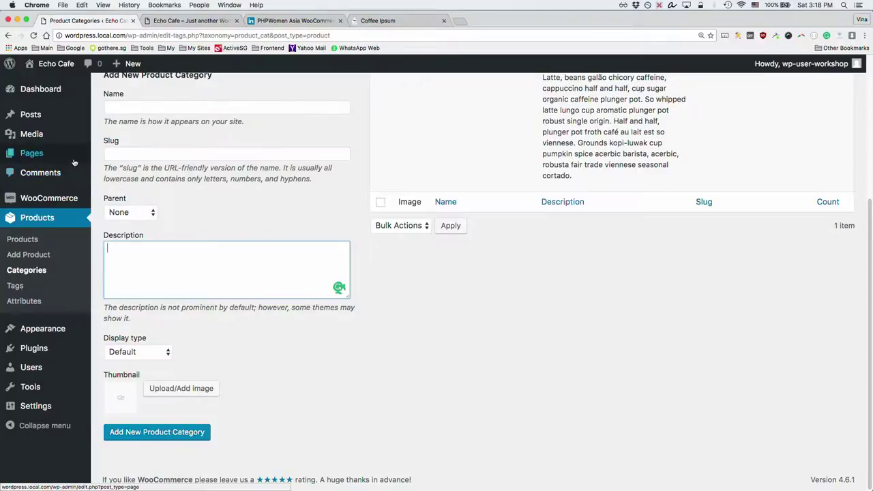
# - Look over the Pages list, Product Categories, and the Echo Cafe storefront
pyautogui.click(33, 156)
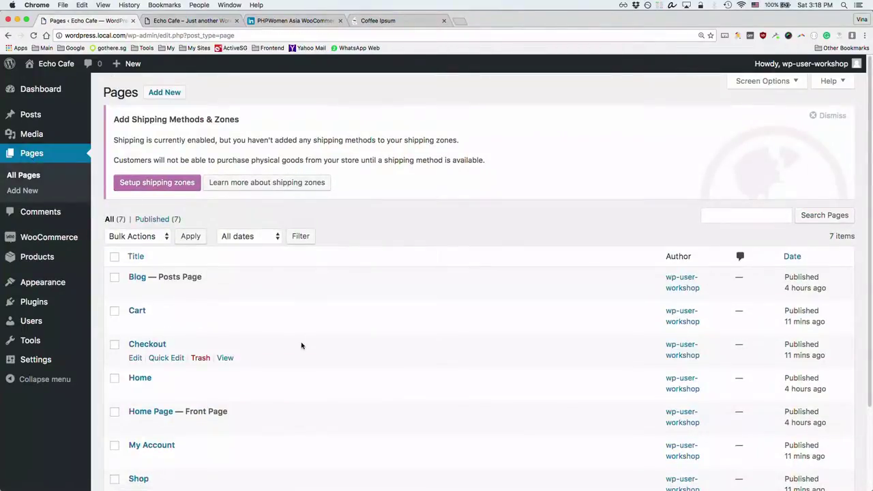
pyautogui.scroll(-2, 299, 345)
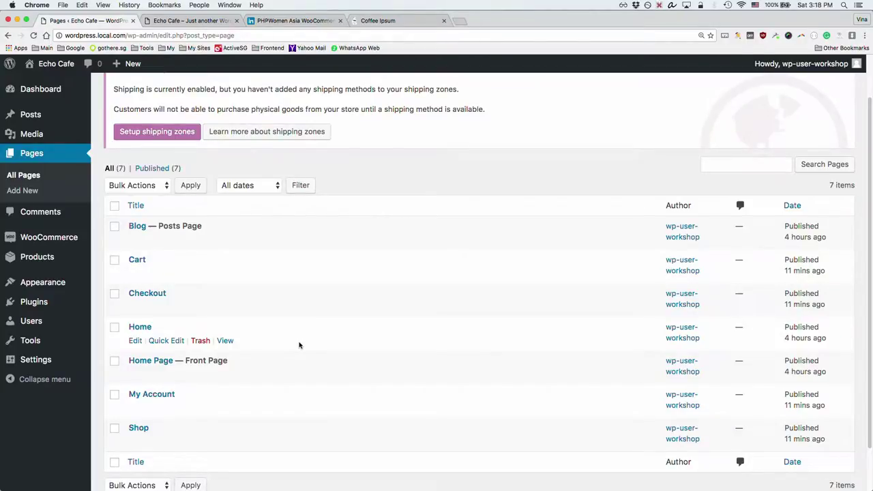
pyautogui.scroll(2, 299, 345)
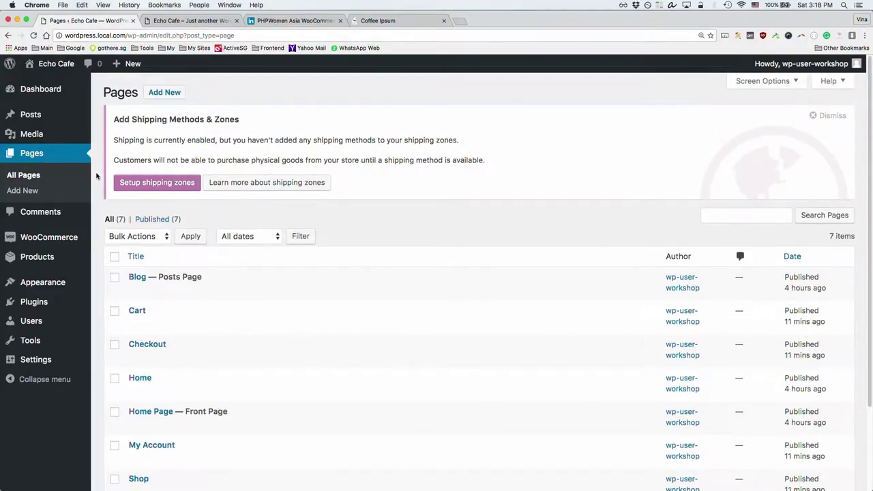
pyautogui.moveTo(15, 253)
pyautogui.click(112, 295)
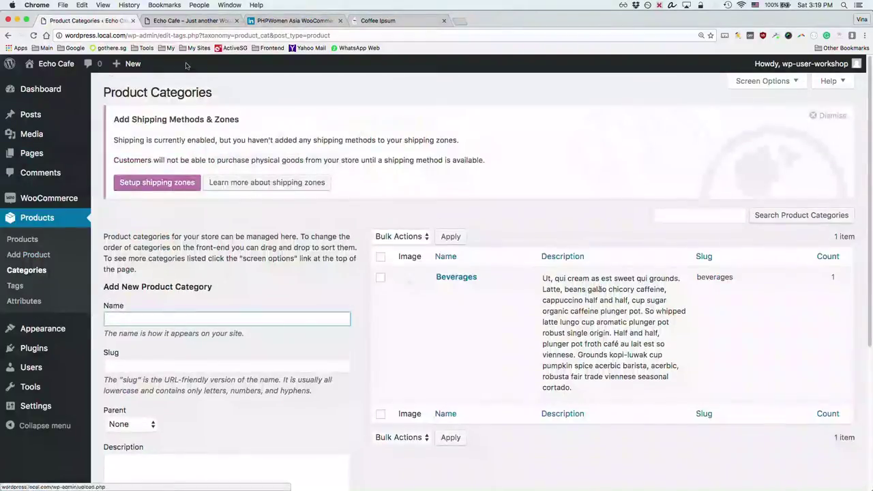
pyautogui.click(193, 21)
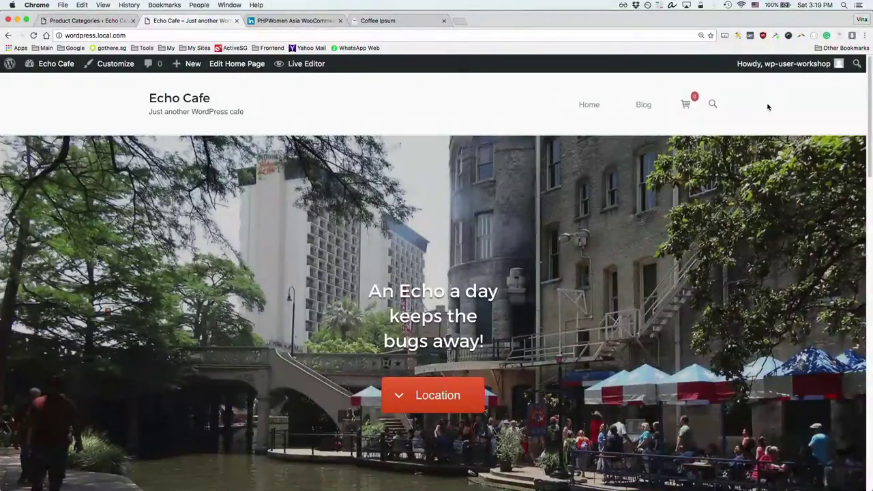
pyautogui.moveTo(685, 104)
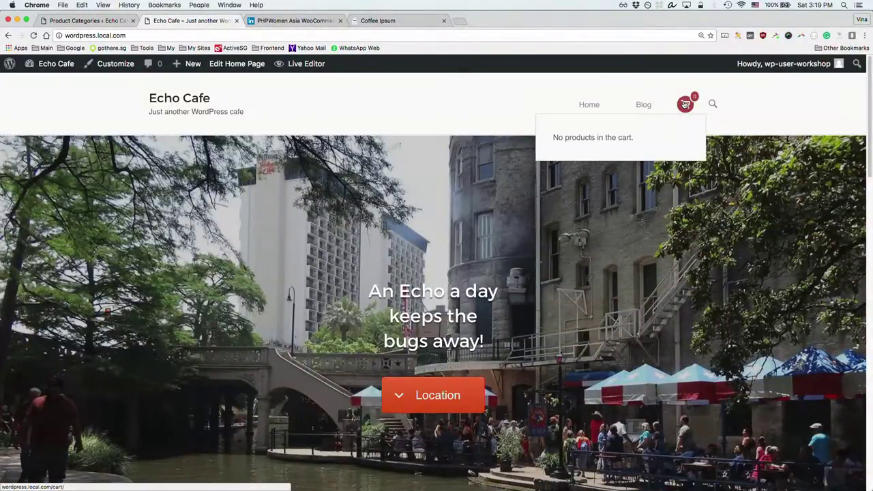
pyautogui.click(73, 19)
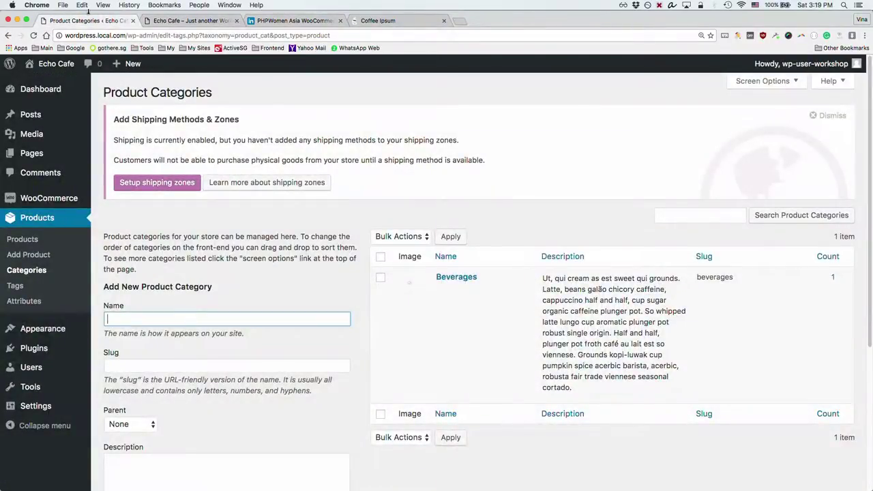
# - Open the Pages list, scroll to the Shop row, and bring up its View link options
pyautogui.moveTo(36, 157)
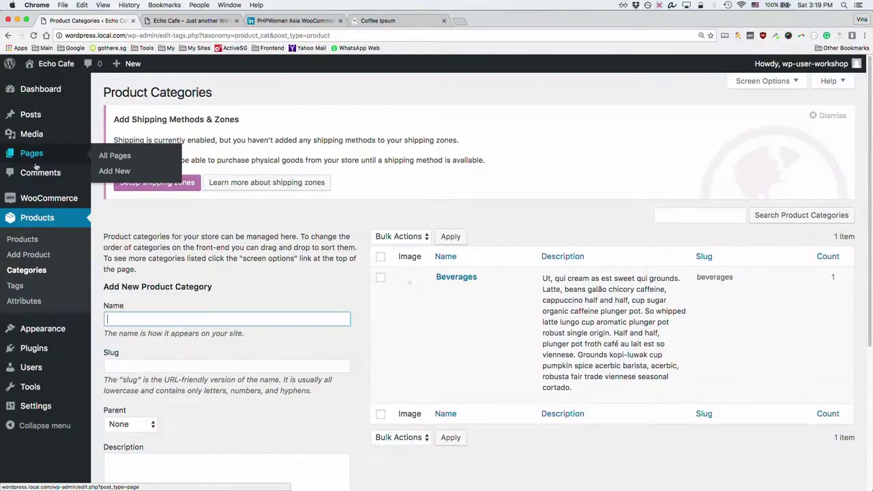
pyautogui.click(35, 155)
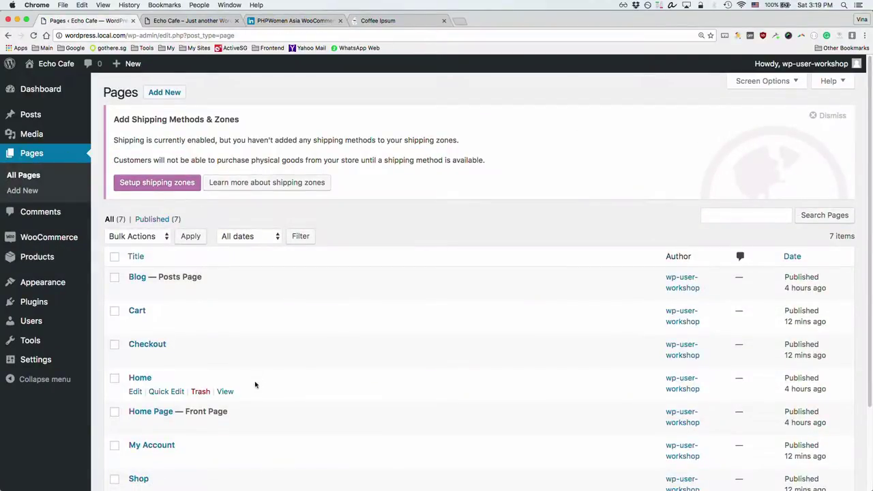
pyautogui.scroll(-3, 222, 415)
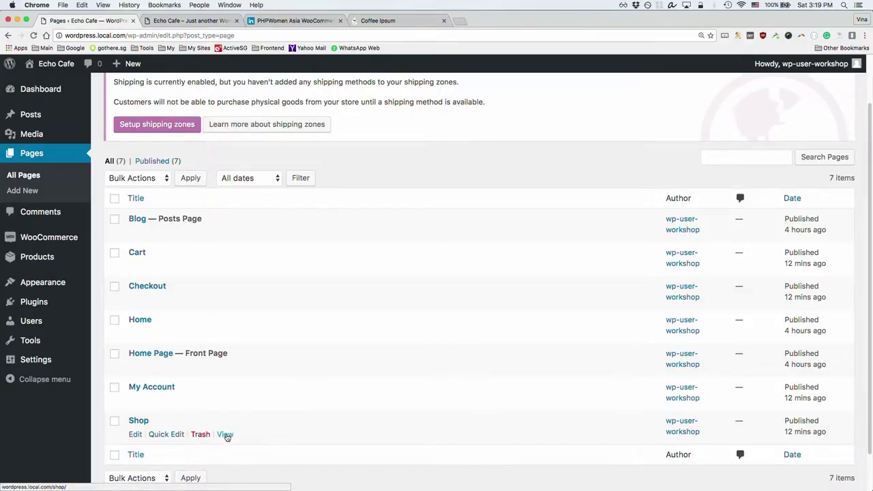
pyautogui.rightClick(225, 435)
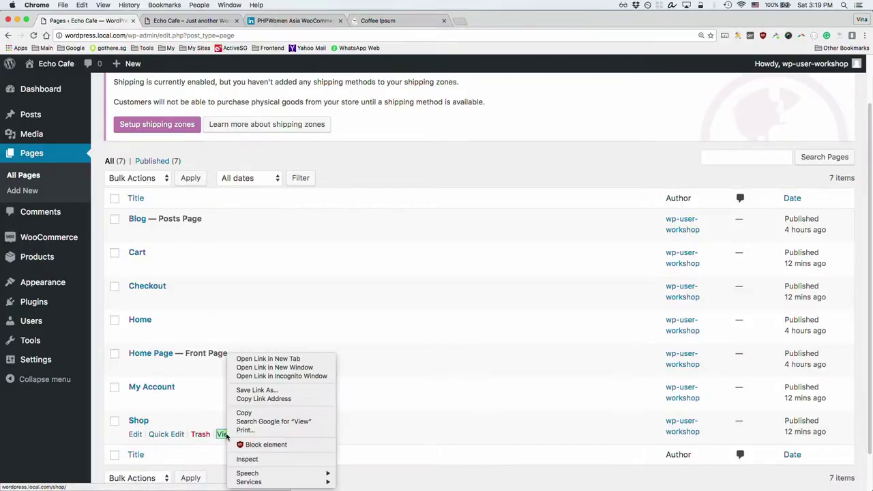
# - Open the Shop page in a new tab, confirm Happy Coffee on sale at $4.40, and compare with the admin Products list
pyautogui.click(253, 359)
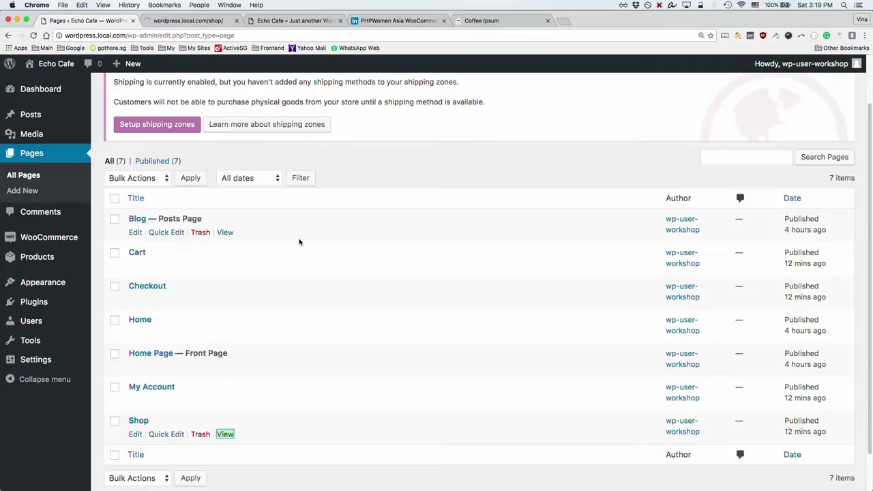
pyautogui.click(193, 20)
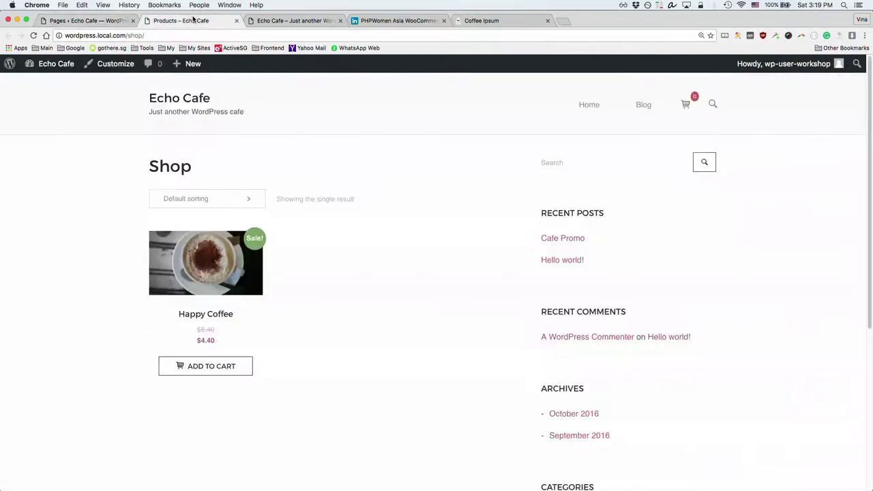
pyautogui.click(68, 22)
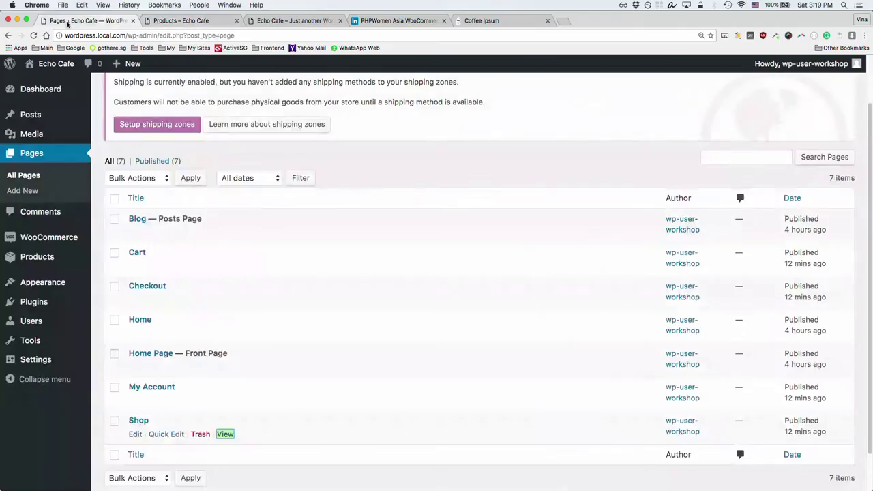
pyautogui.moveTo(91, 283)
pyautogui.click(27, 259)
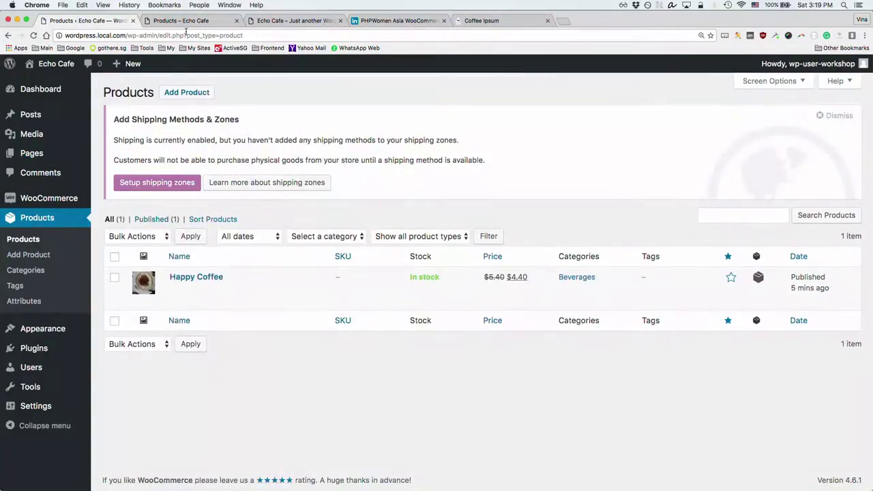
pyautogui.click(188, 22)
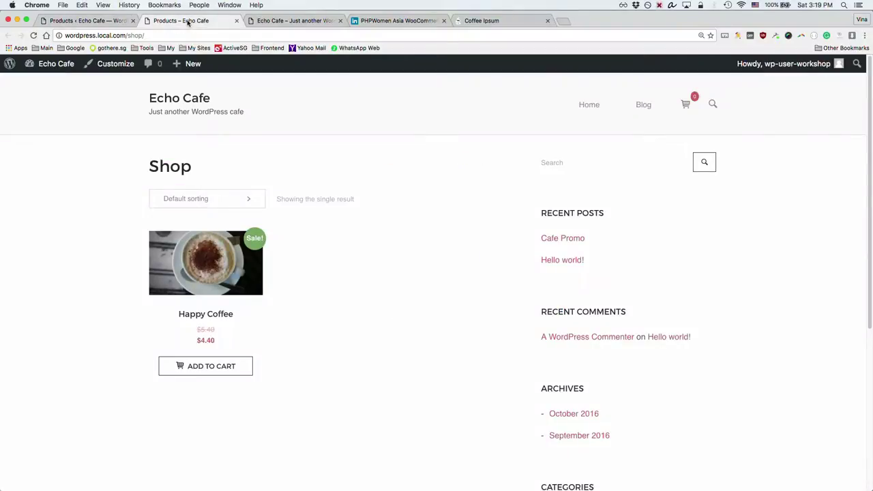
pyautogui.click(109, 21)
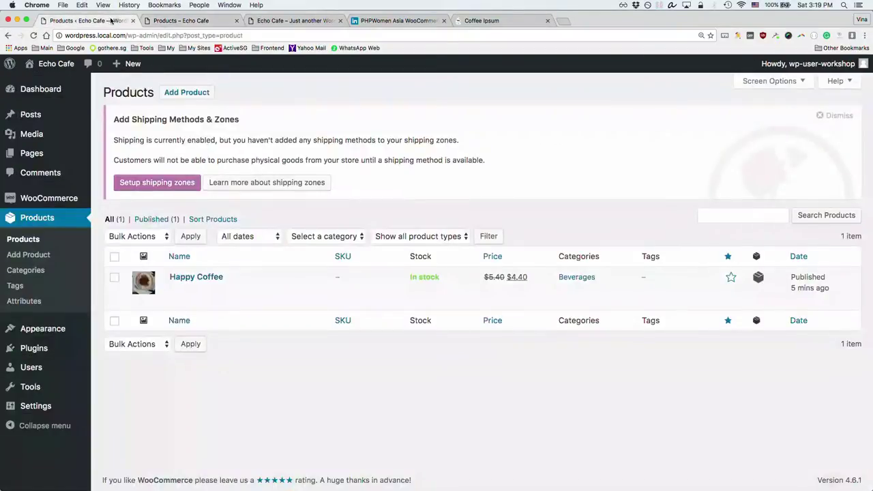
pyautogui.moveTo(133, 64)
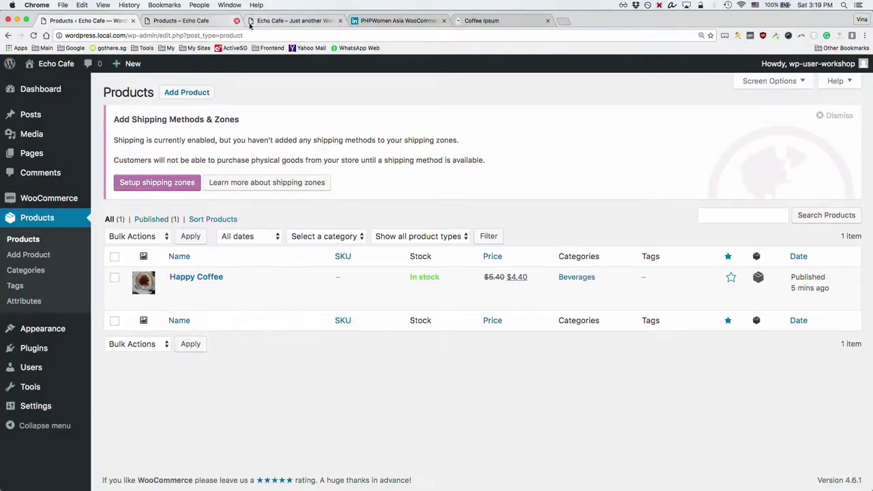
pyautogui.click(282, 21)
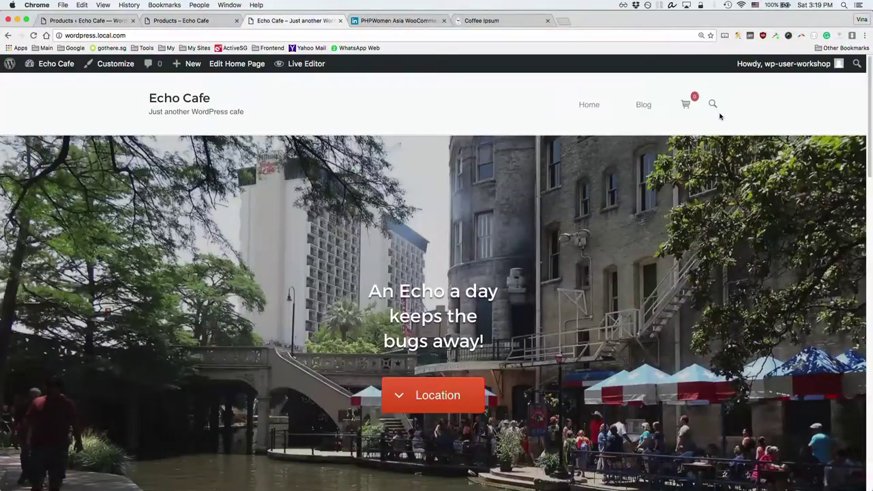
# - Review the front page and the Shop page with Happy Coffee at $4.40, then return to the admin Products list
pyautogui.click(79, 22)
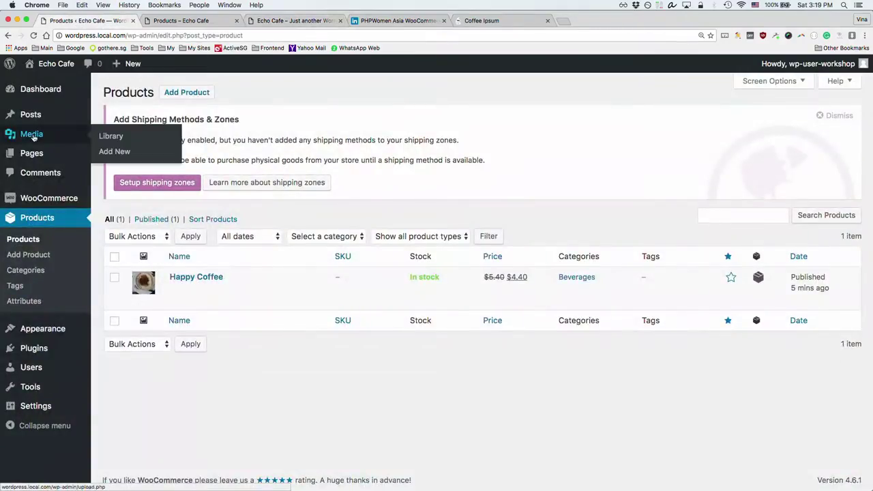
pyautogui.moveTo(49, 331)
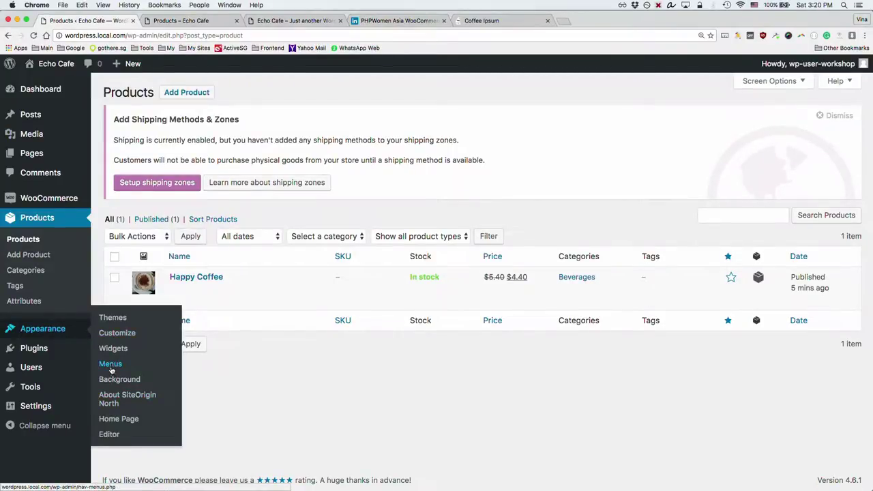
pyautogui.moveTo(84, 330)
pyautogui.click(297, 21)
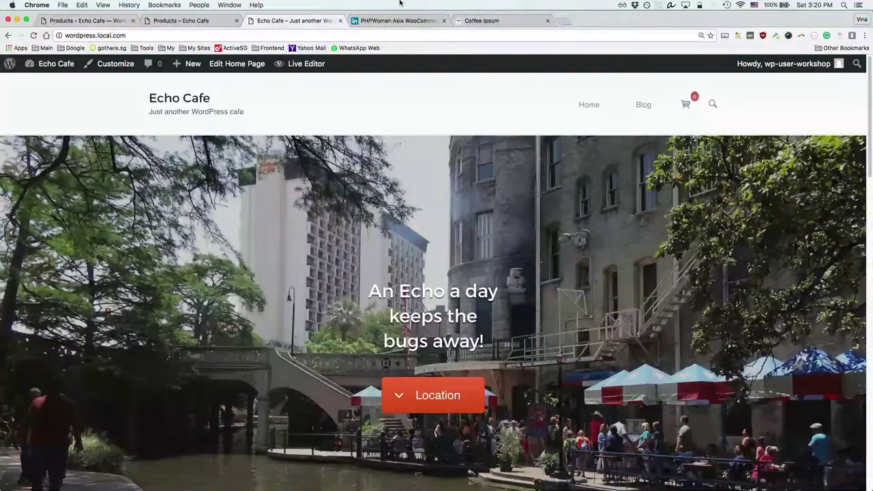
pyautogui.click(194, 21)
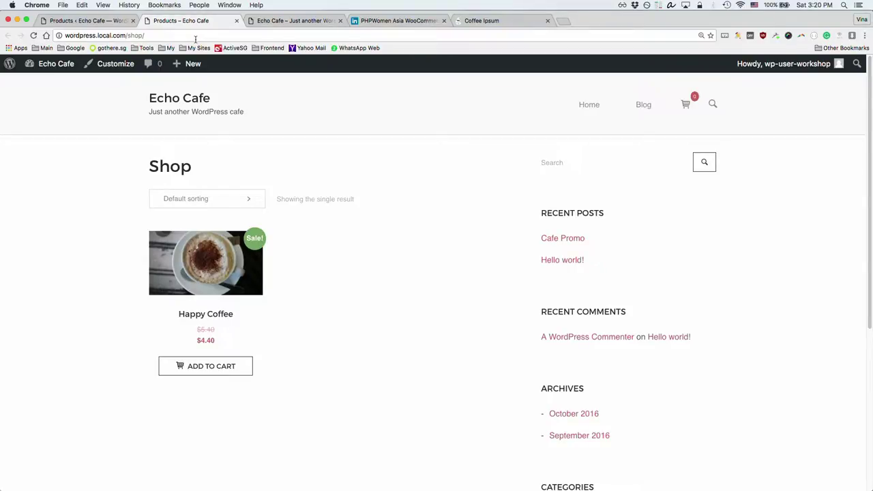
pyautogui.click(103, 21)
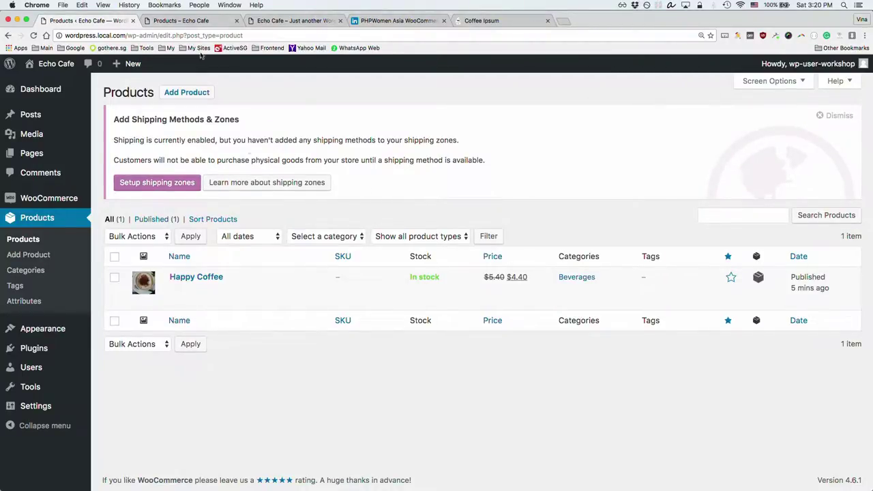
# - Recheck the storefront Shop page, then open and scroll through the admin Pages list
pyautogui.click(288, 21)
pyautogui.click(182, 21)
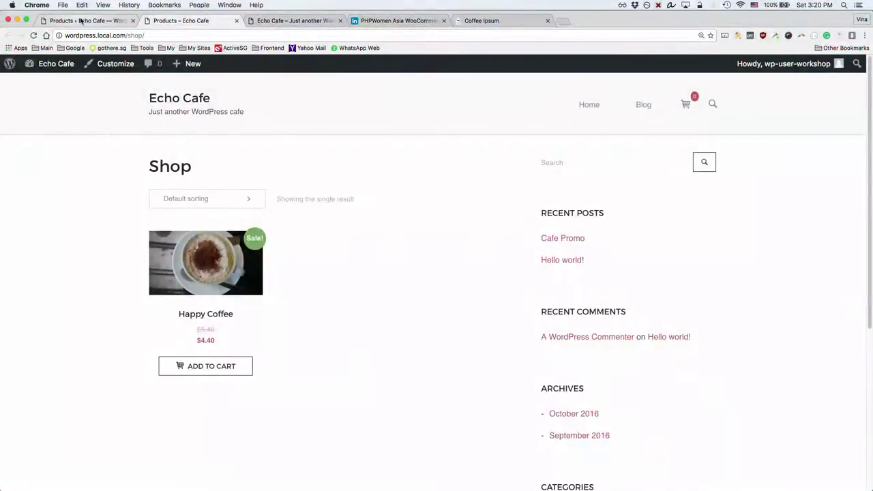
pyautogui.click(80, 20)
pyautogui.click(44, 155)
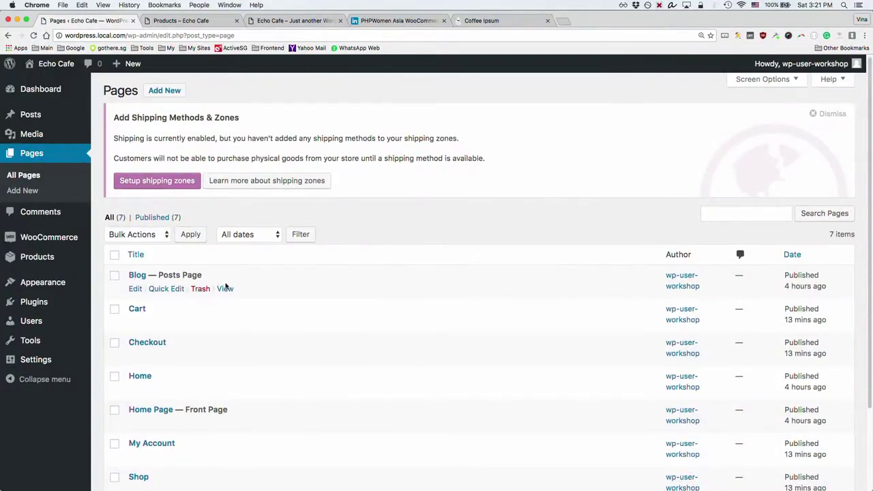
pyautogui.scroll(-1, 230, 300)
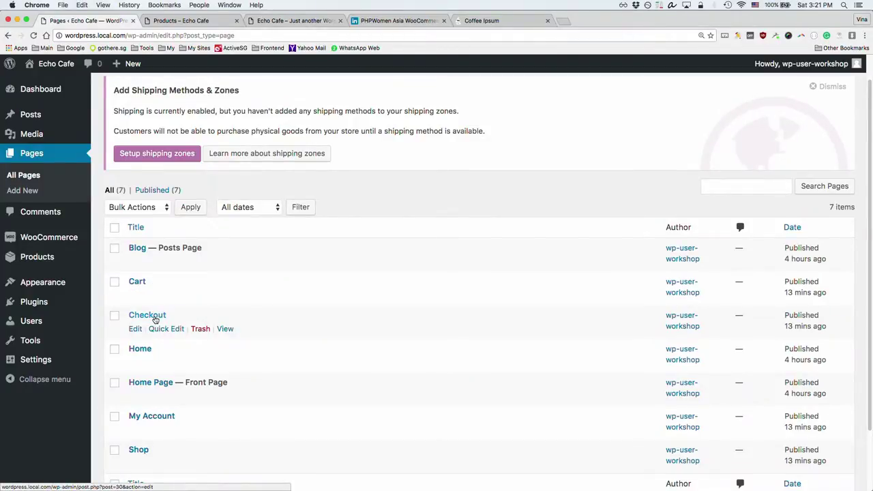
pyautogui.scroll(-1, 180, 419)
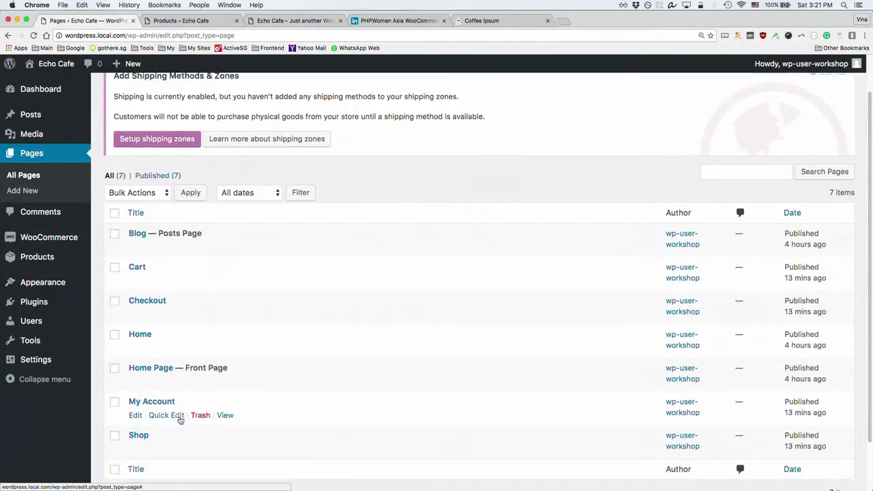
pyautogui.scroll(-1, 180, 420)
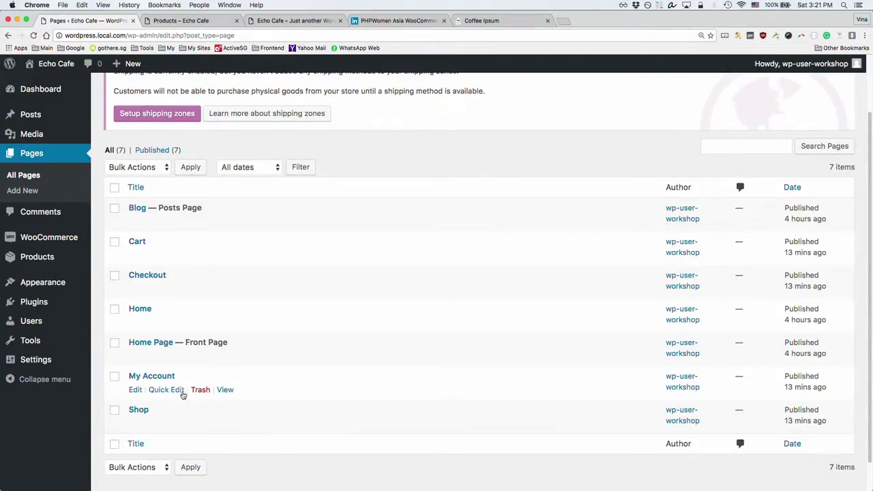
pyautogui.scroll(-1, 205, 396)
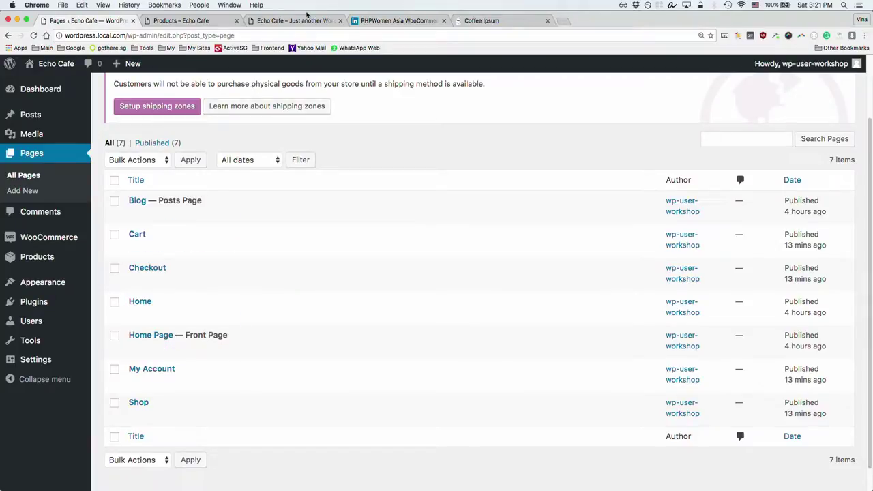
# - Check the Shop page once more, then open the Appearance > Menus editor showing Menu 1
pyautogui.click(191, 20)
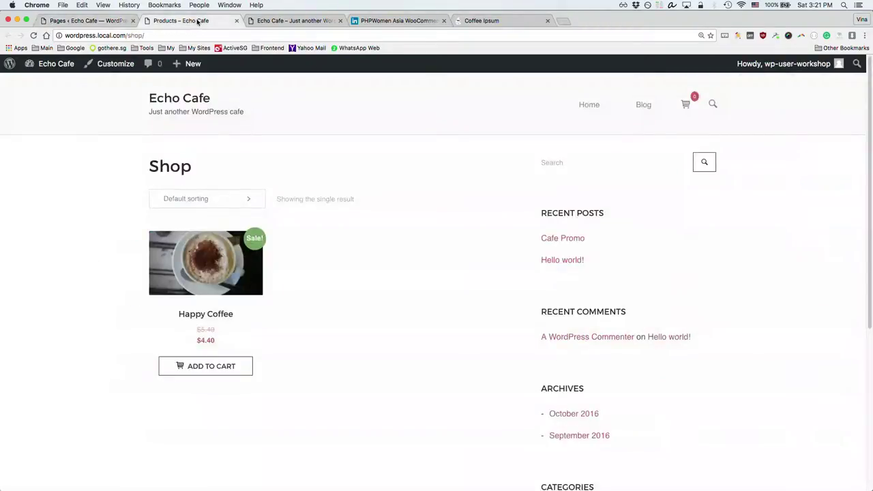
pyautogui.click(89, 23)
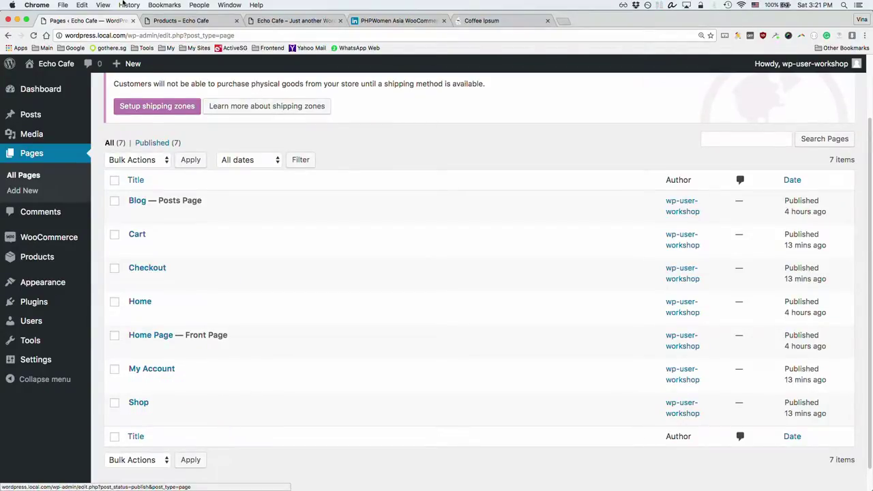
pyautogui.click(158, 21)
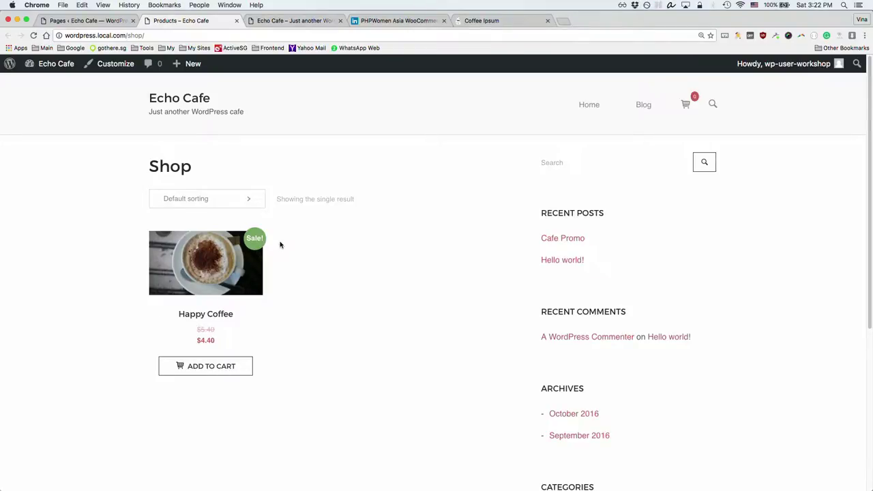
pyautogui.click(104, 24)
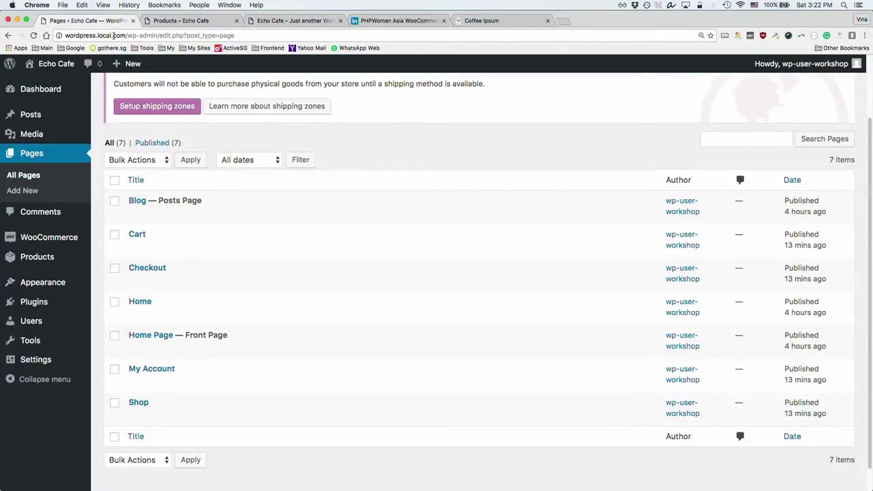
pyautogui.scroll(1, 477, 273)
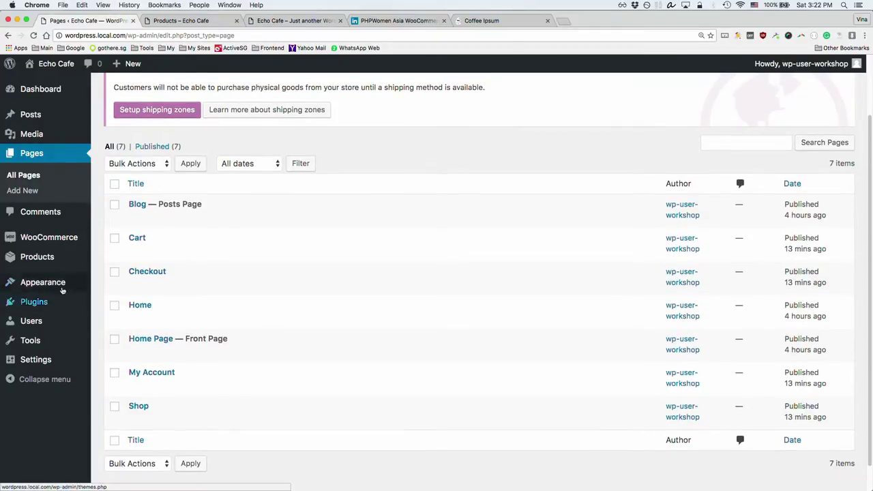
pyautogui.moveTo(58, 285)
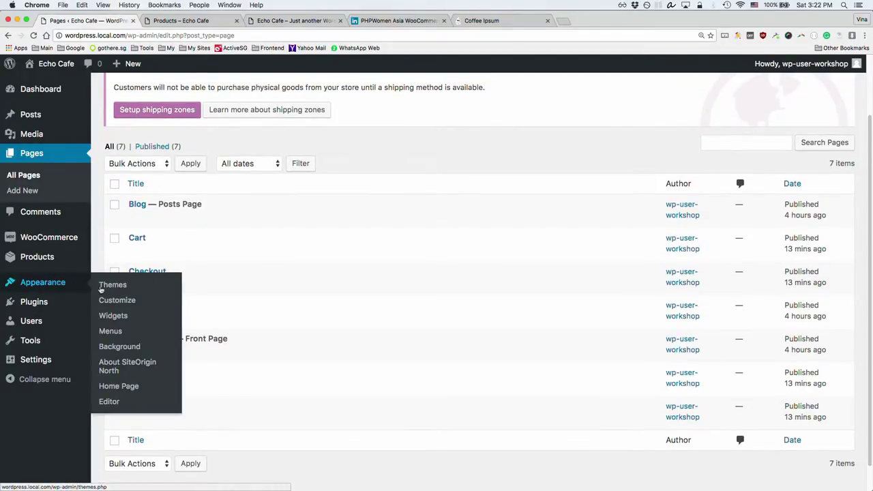
pyautogui.click(109, 334)
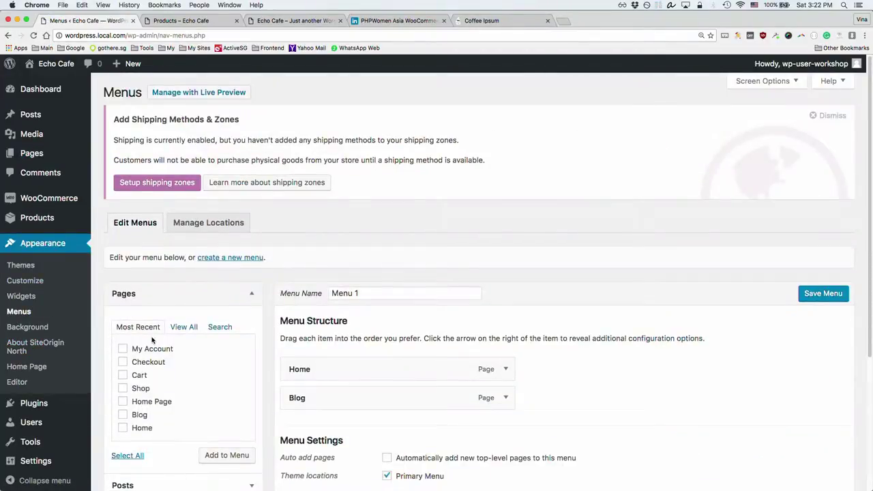
# - Add the Shop page to Menu 1 after Home and Blog, then save the menu
pyautogui.click(123, 389)
pyautogui.scroll(-1, 157, 391)
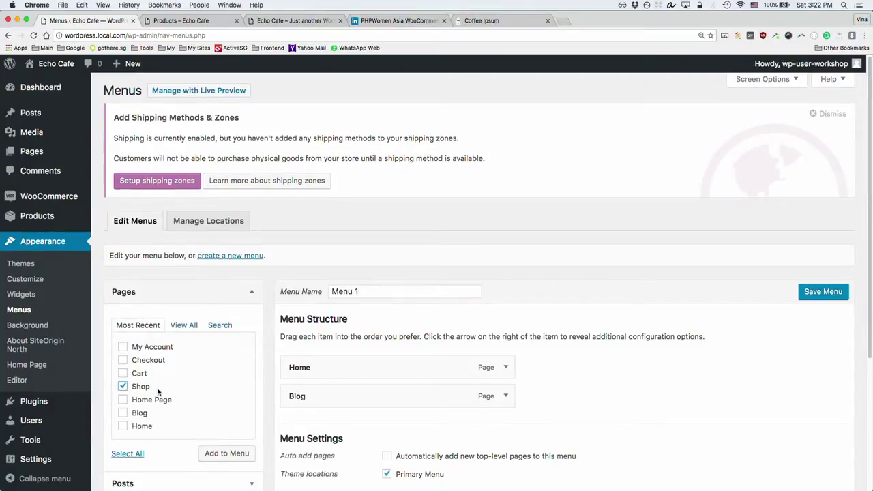
pyautogui.click(241, 459)
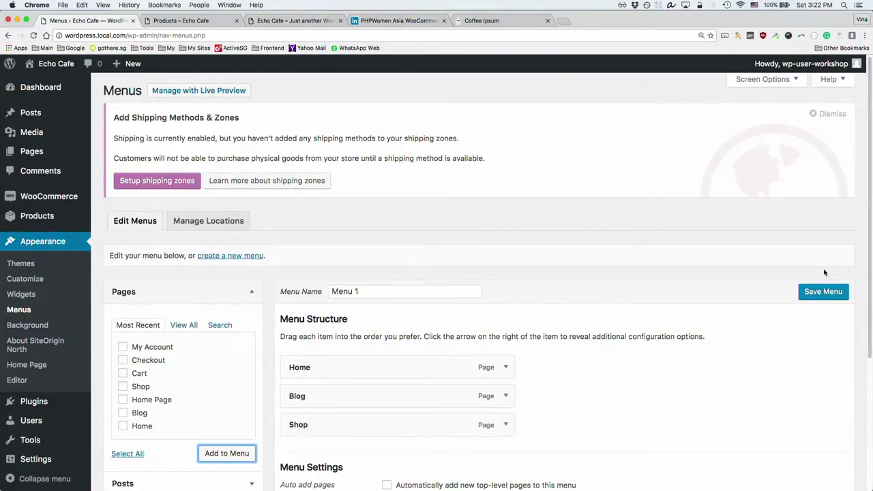
pyautogui.click(821, 292)
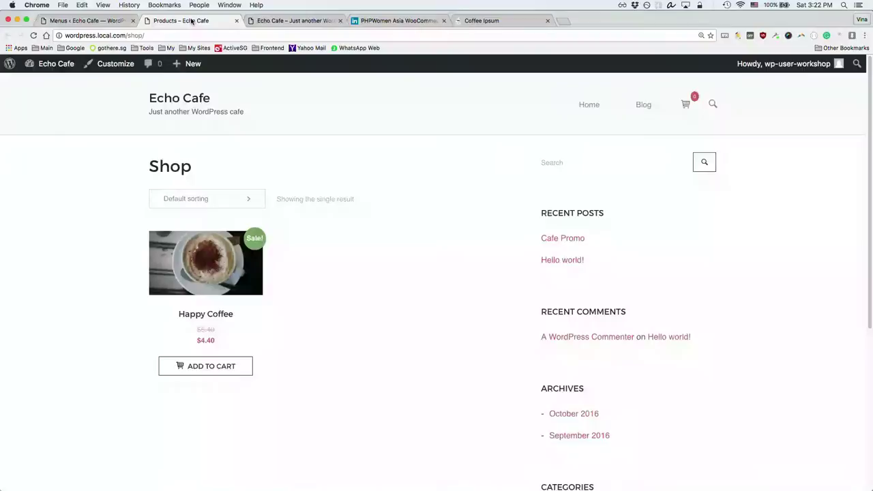
# - Reload the Echo Cafe storefront and follow the new Shop link in the header menu
pyautogui.click(193, 21)
pyautogui.moveTo(181, 72)
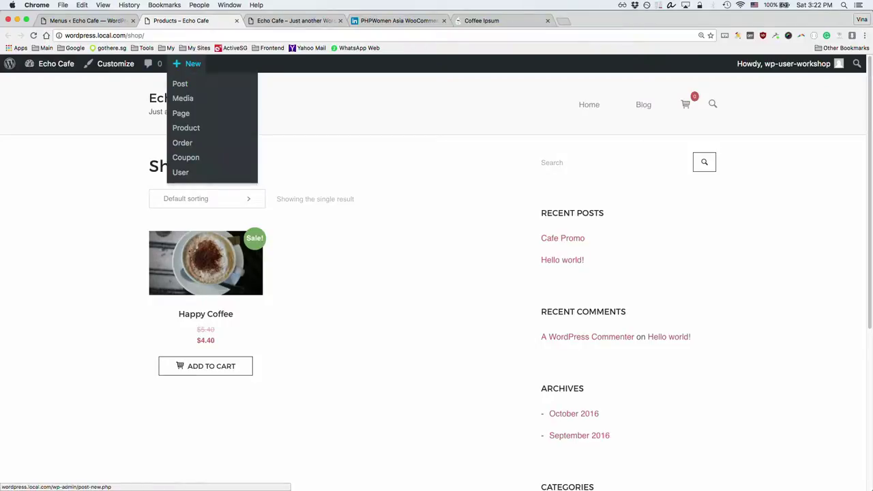
pyautogui.click(32, 35)
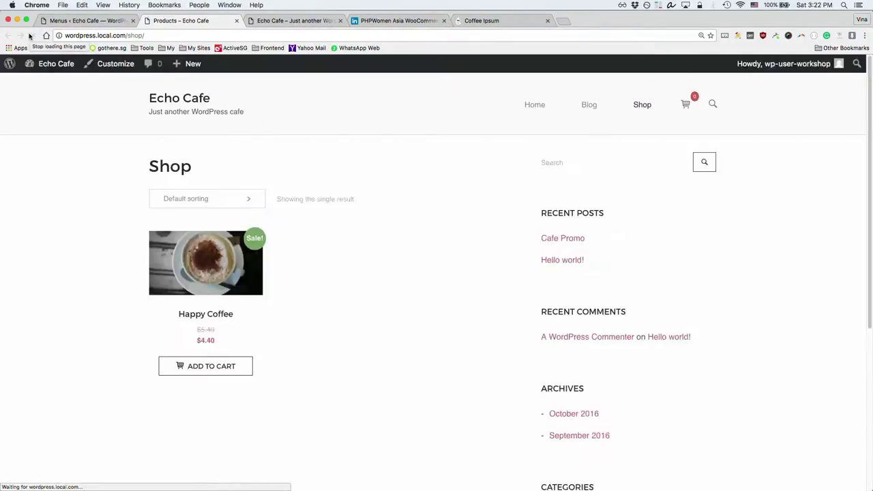
pyautogui.click(648, 106)
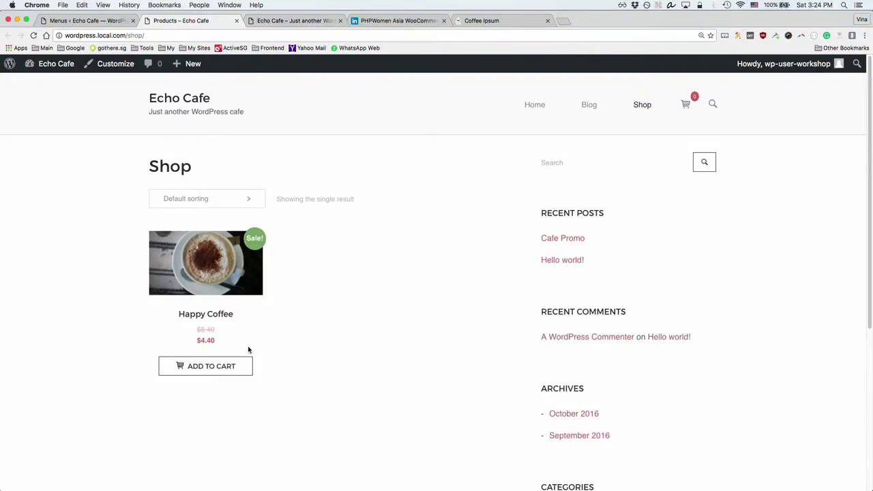
# - Add one Happy Coffee to the cart and open the full cart page
pyautogui.click(219, 370)
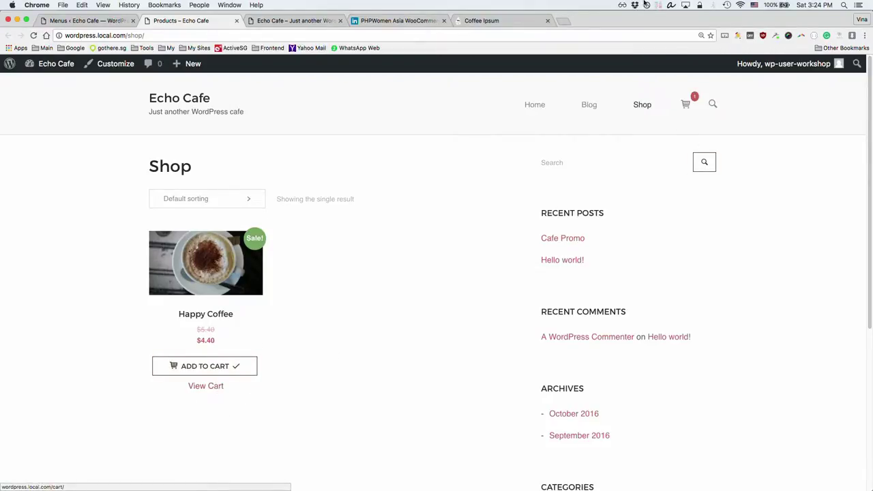
pyautogui.moveTo(686, 102)
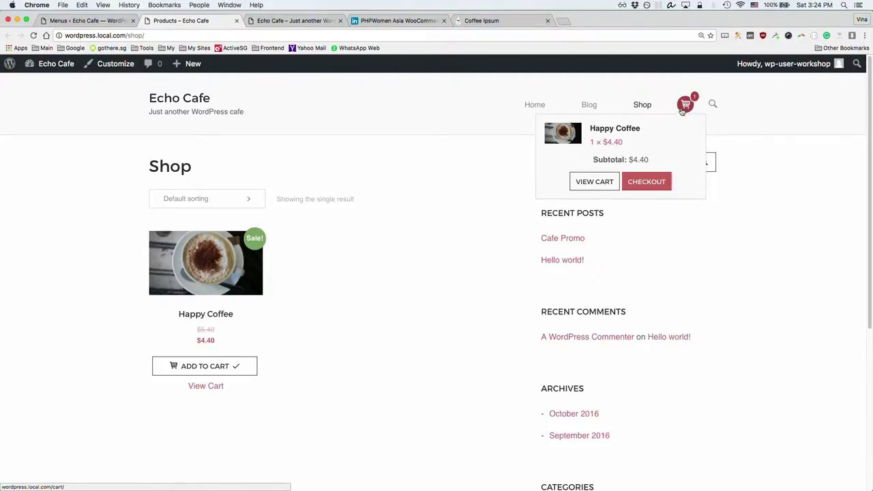
pyautogui.click(599, 182)
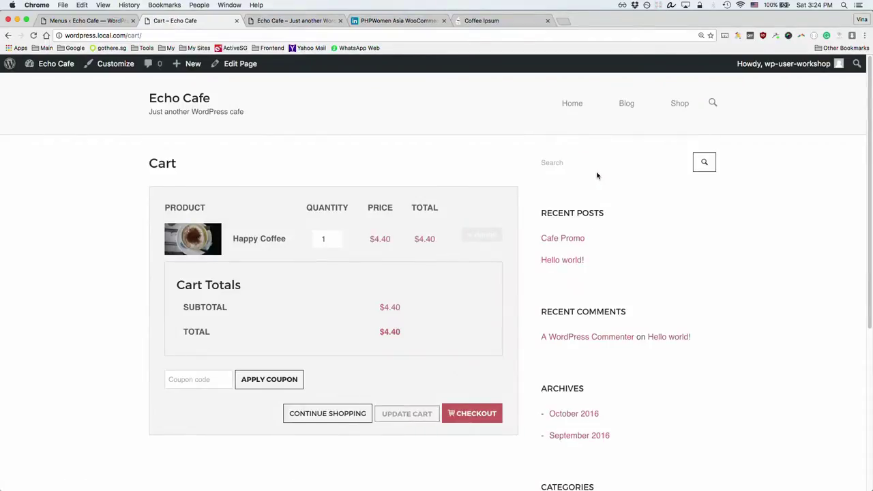
# - Review the $4.40 cart total and proceed to checkout
pyautogui.scroll(-1, 429, 276)
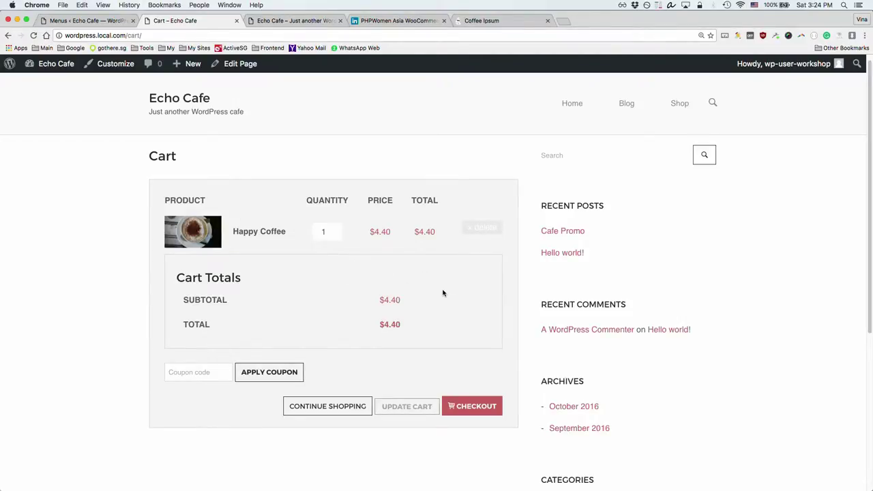
pyautogui.scroll(-1, 421, 296)
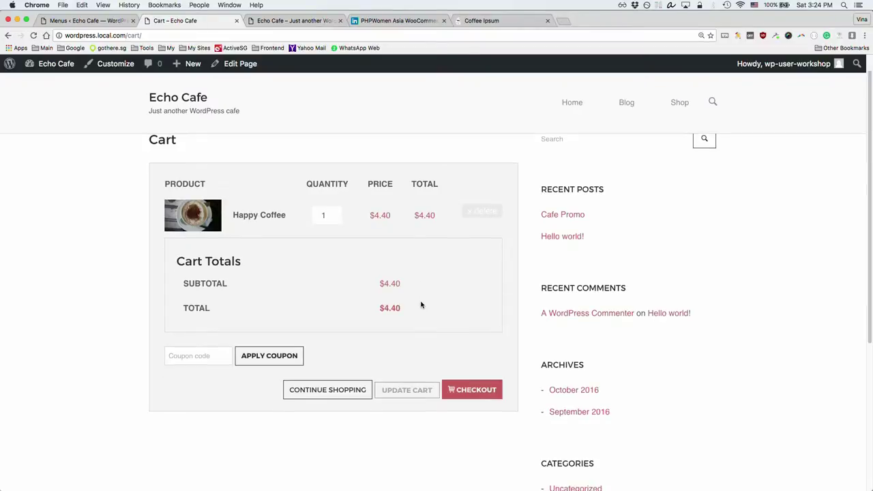
pyautogui.scroll(-2, 421, 305)
pyautogui.scroll(1, 416, 312)
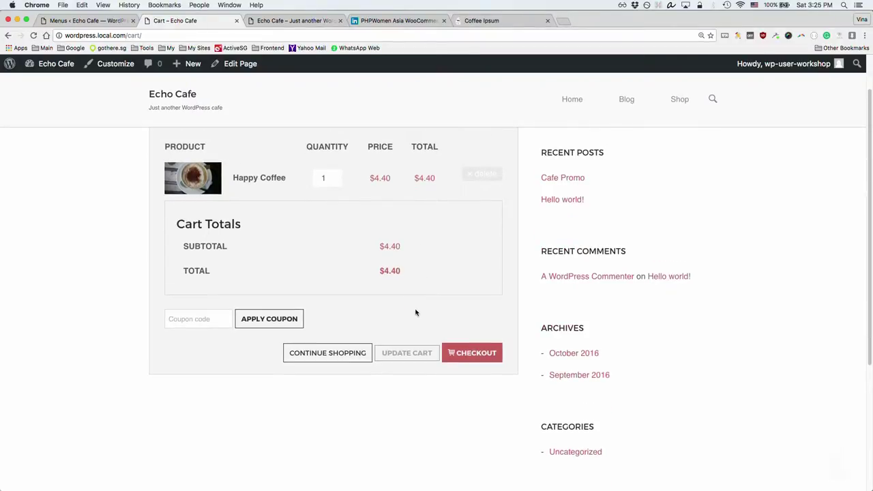
pyautogui.scroll(3, 415, 314)
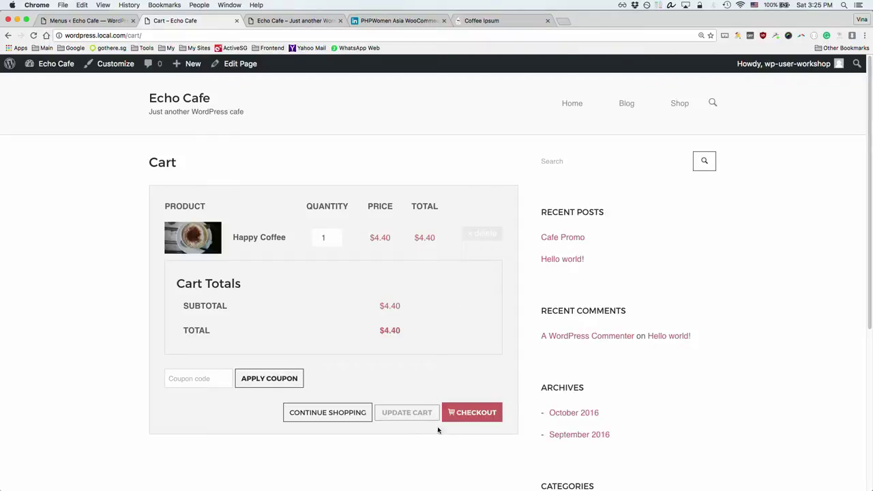
pyautogui.click(472, 415)
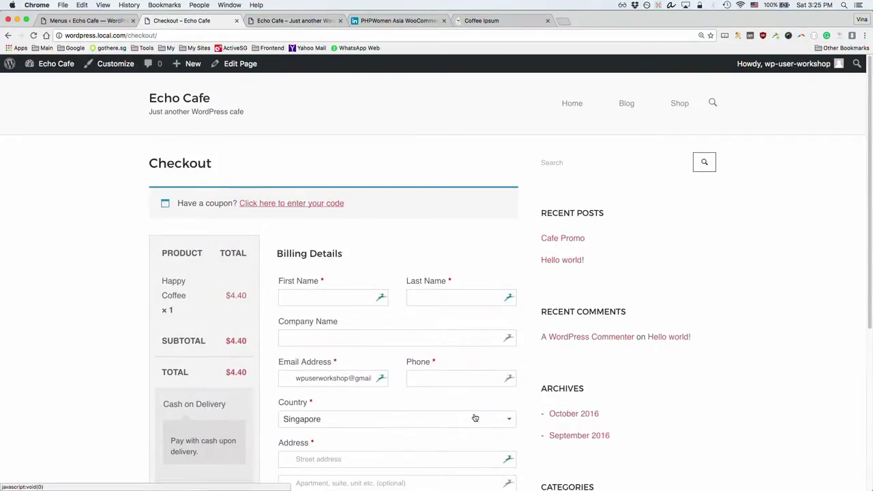
# - Enter the billing first name, last name, company PHPWomen and phone number
pyautogui.scroll(-1, 462, 404)
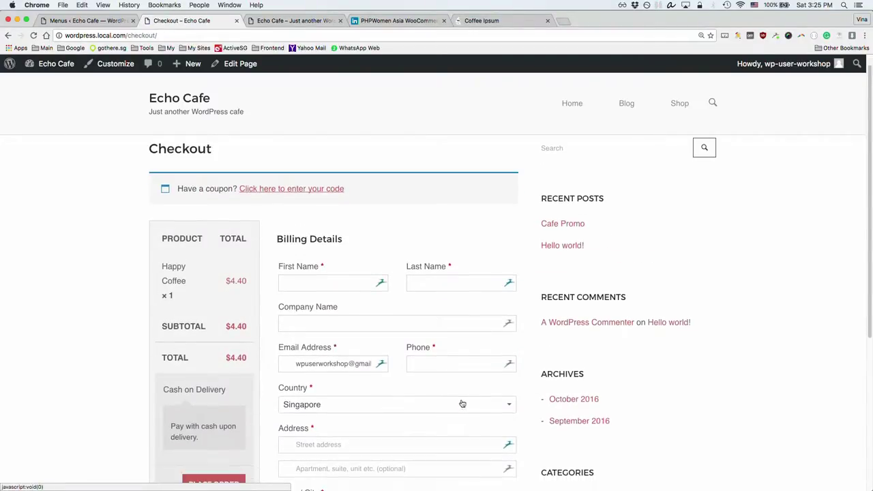
pyautogui.click(327, 282)
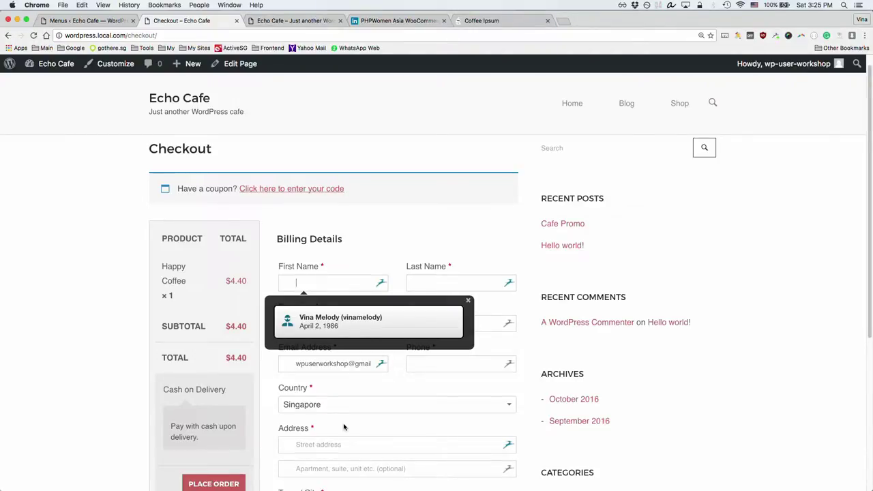
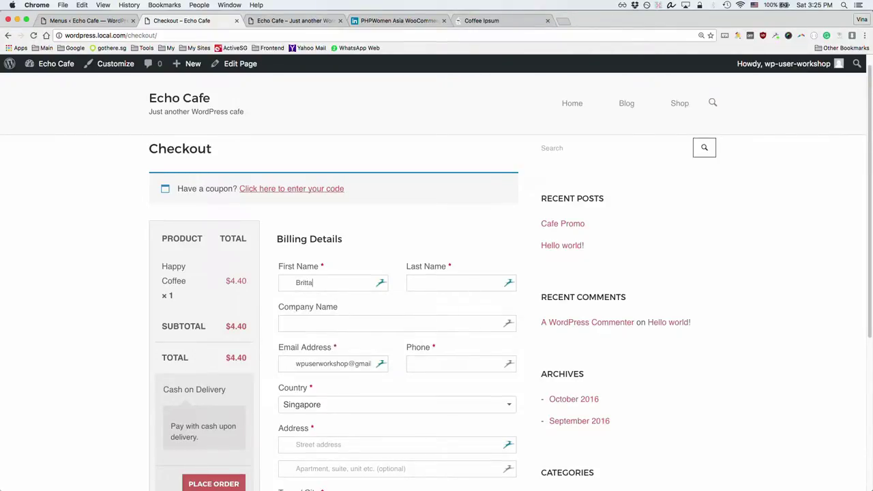
pyautogui.click(436, 283)
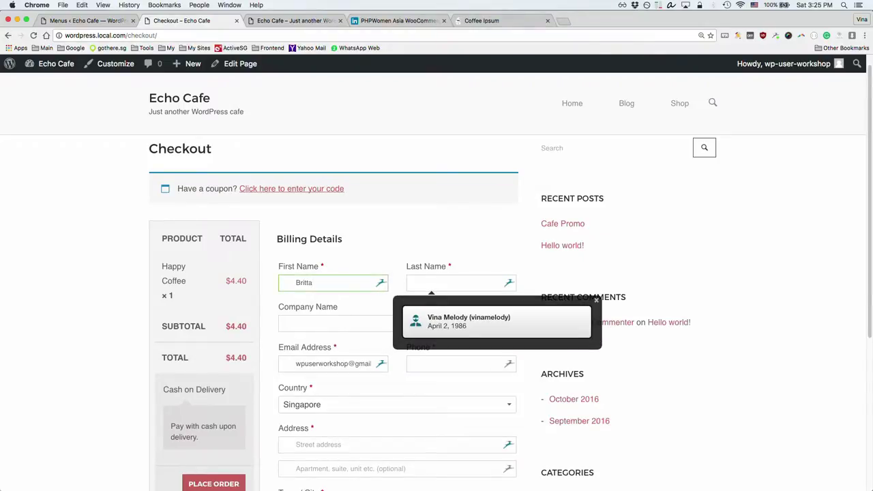
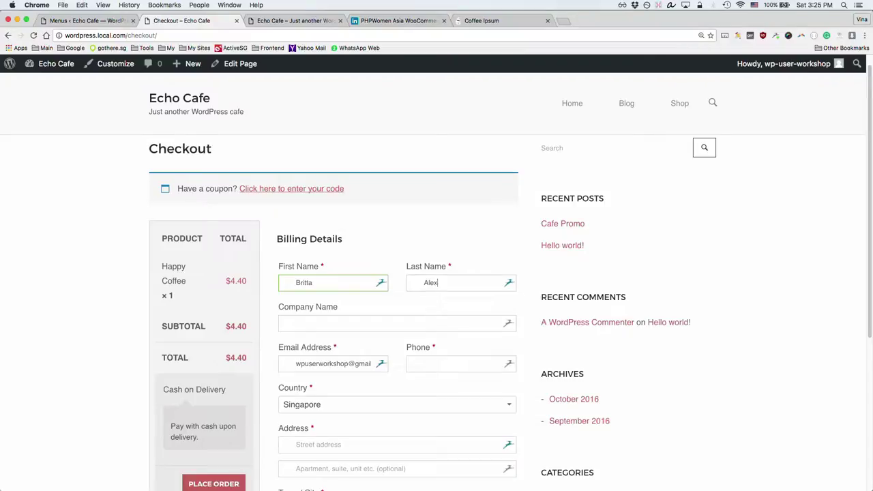
pyautogui.click(296, 323)
pyautogui.write('PHPWomenAsia')
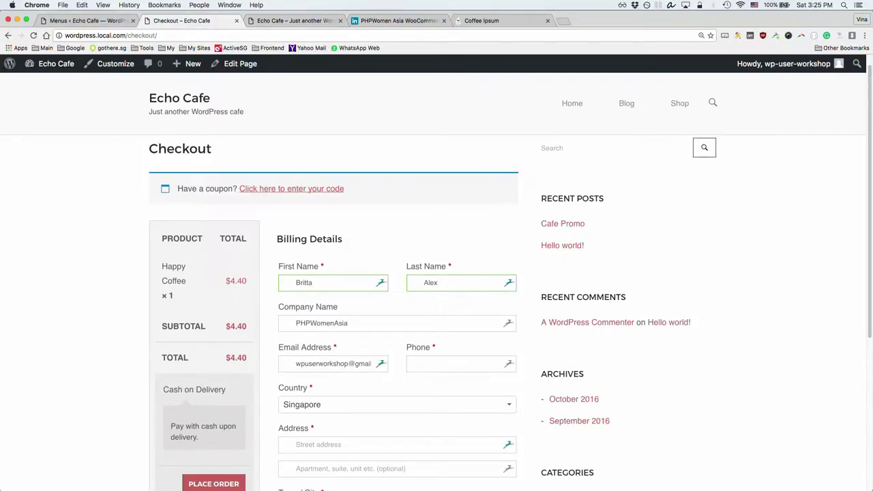
pyautogui.click(421, 366)
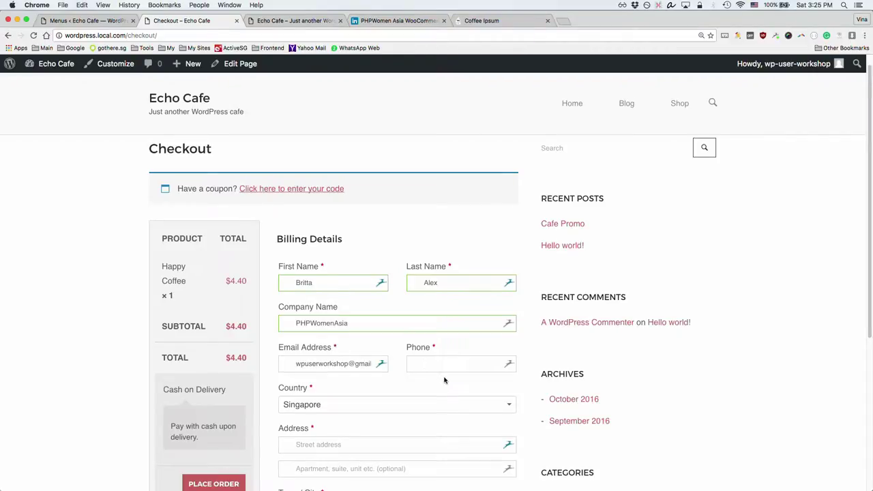
pyautogui.write('46464456')
pyautogui.press('Tab')
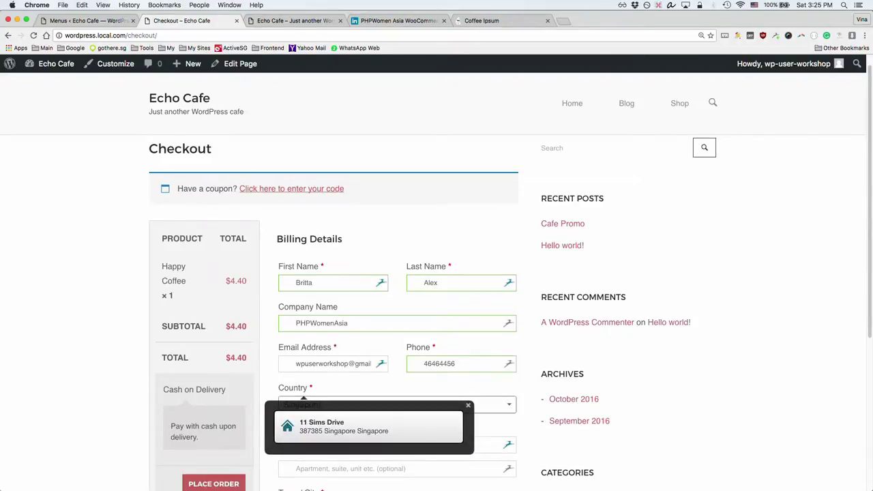
pyautogui.press('Tab')
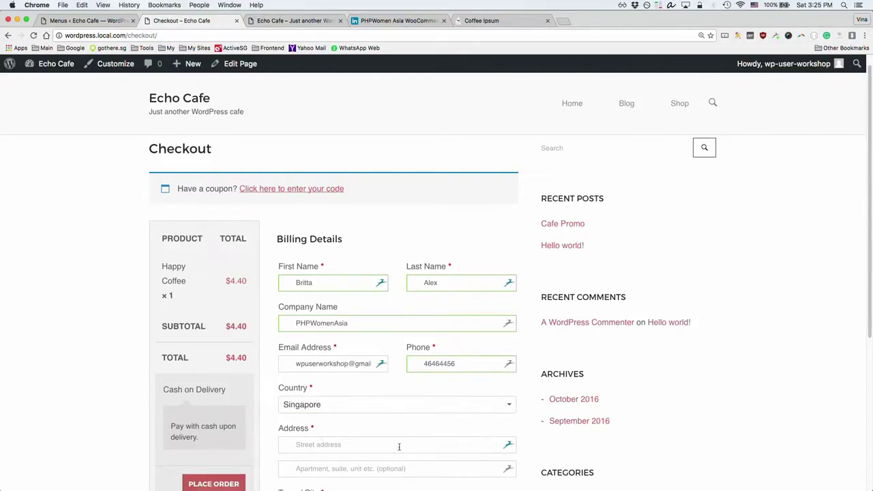
# - Fill both street address lines with placeholder 'XXX' and the town as Singapore
pyautogui.click(399, 446)
pyautogui.scroll(-1, 401, 436)
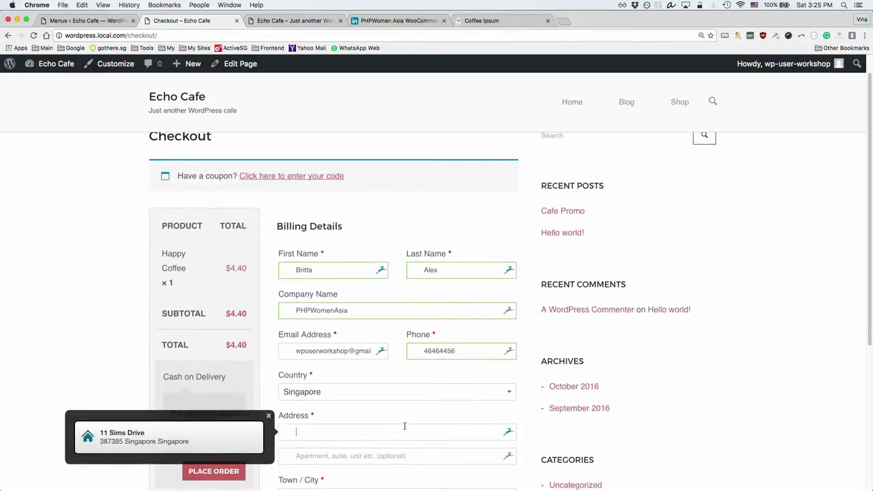
pyautogui.write('XXX')
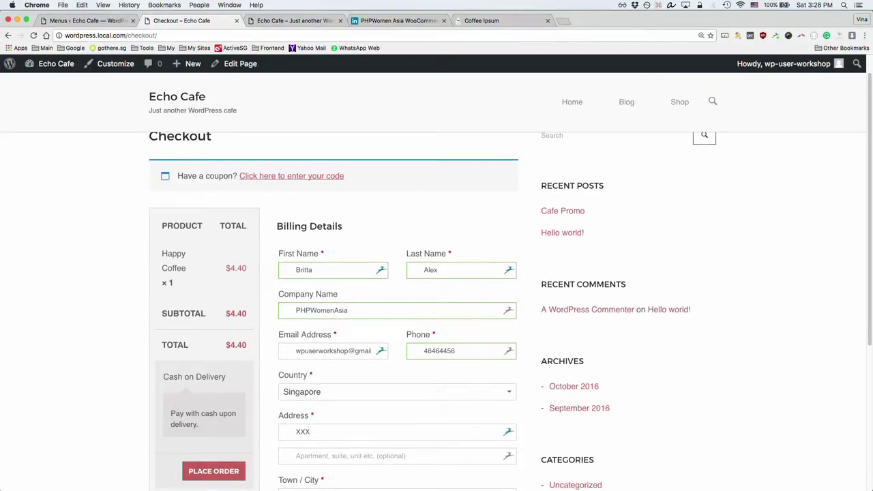
pyautogui.scroll(-1, 410, 423)
pyautogui.click(400, 447)
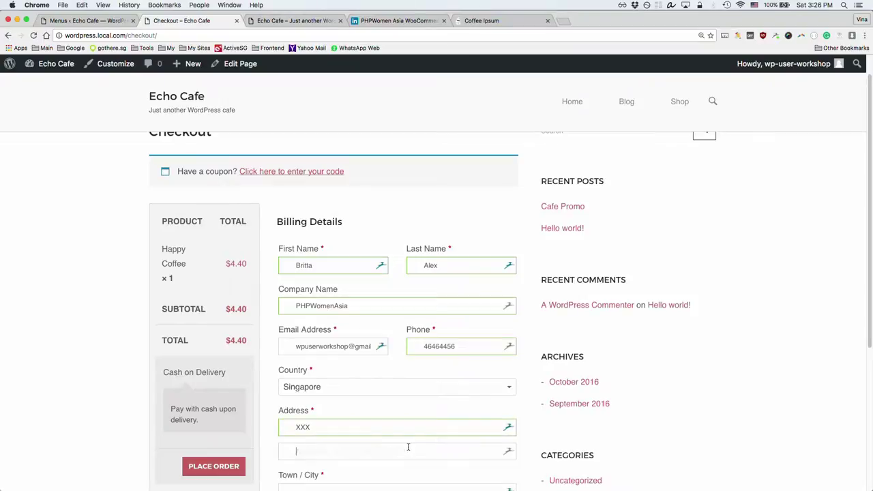
pyautogui.write('XXX')
pyautogui.scroll(-2, 436, 442)
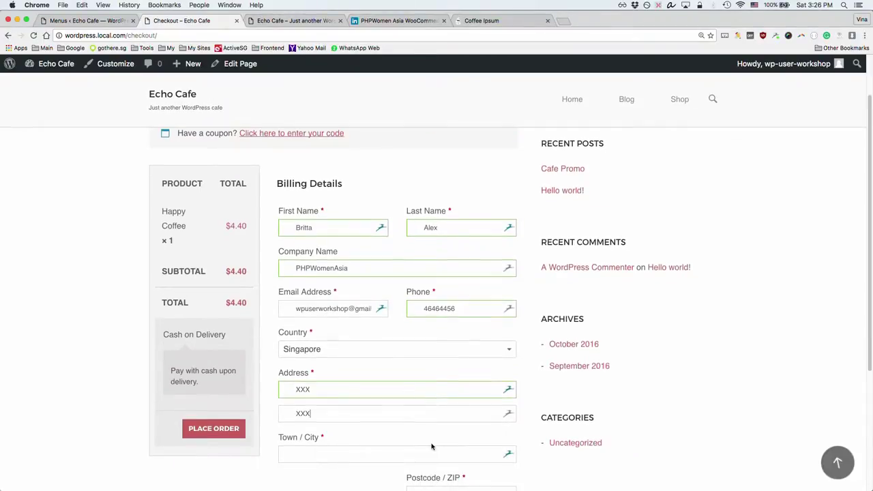
pyautogui.click(405, 458)
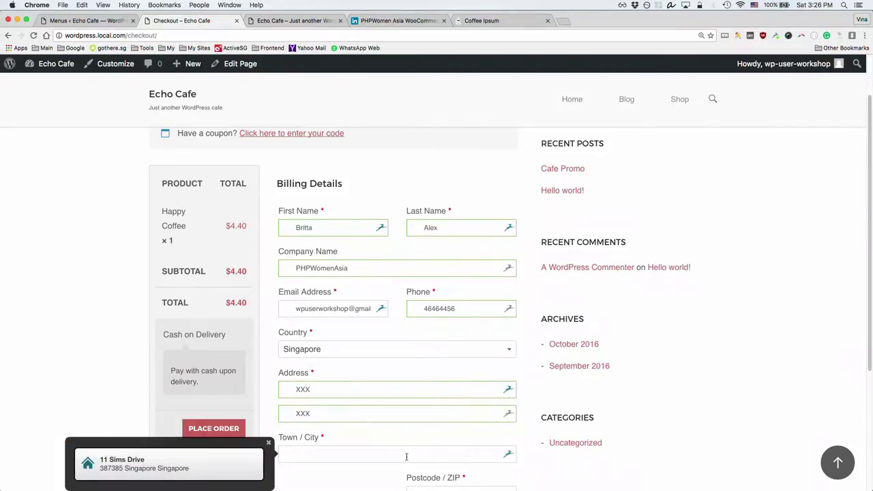
pyautogui.write('Si')
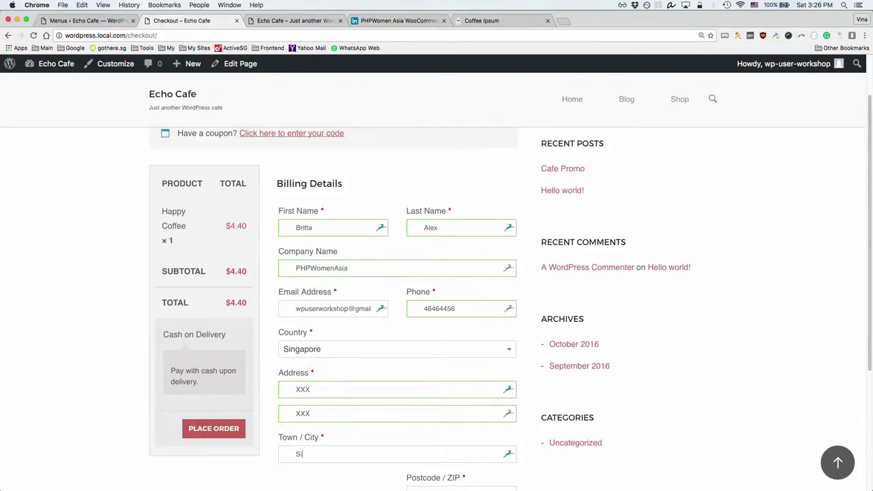
pyautogui.write('ngapore')
pyautogui.scroll(-2, 425, 456)
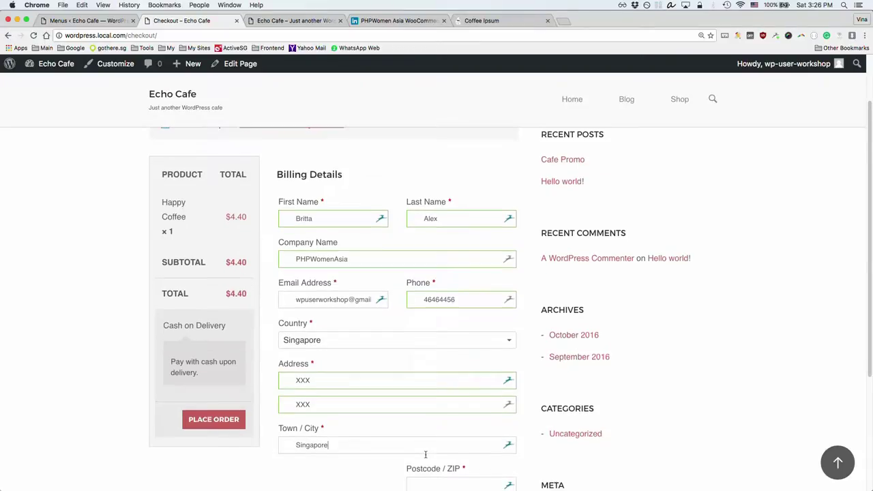
# - Fill the postcode from the saved autofill entry, close the country list, and place the order
pyautogui.click(427, 458)
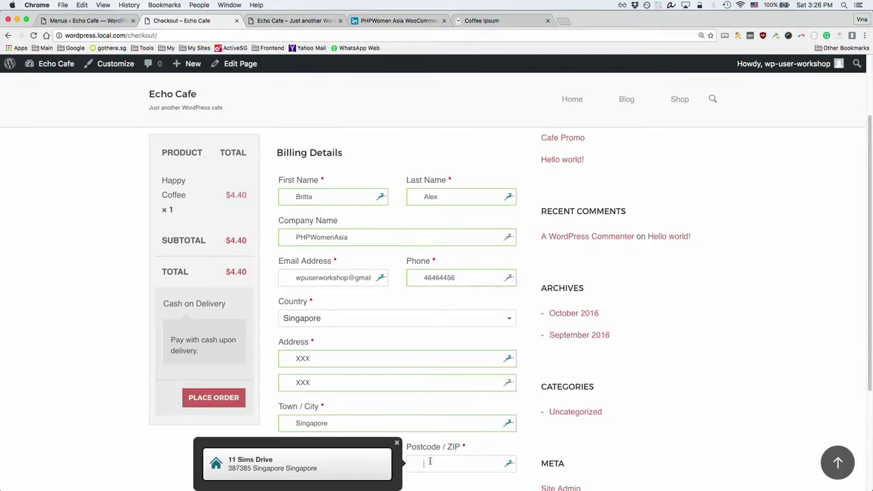
pyautogui.click(346, 468)
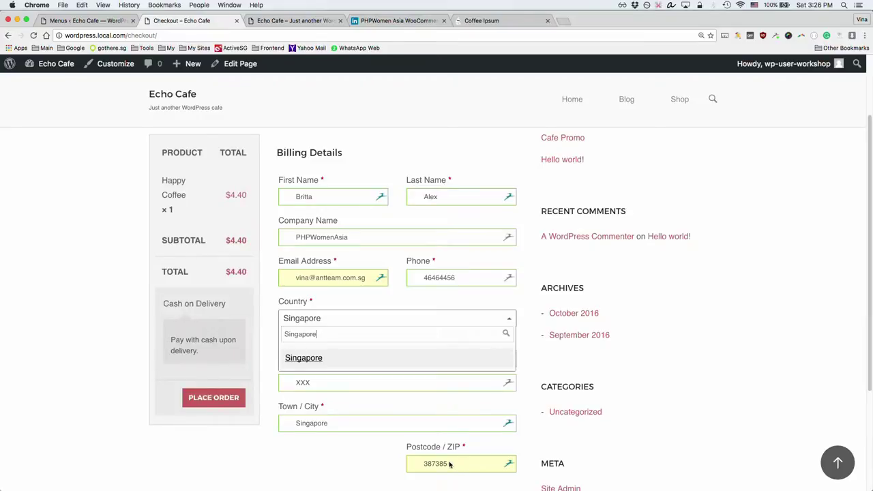
pyautogui.scroll(-2, 452, 459)
pyautogui.scroll(-3, 445, 420)
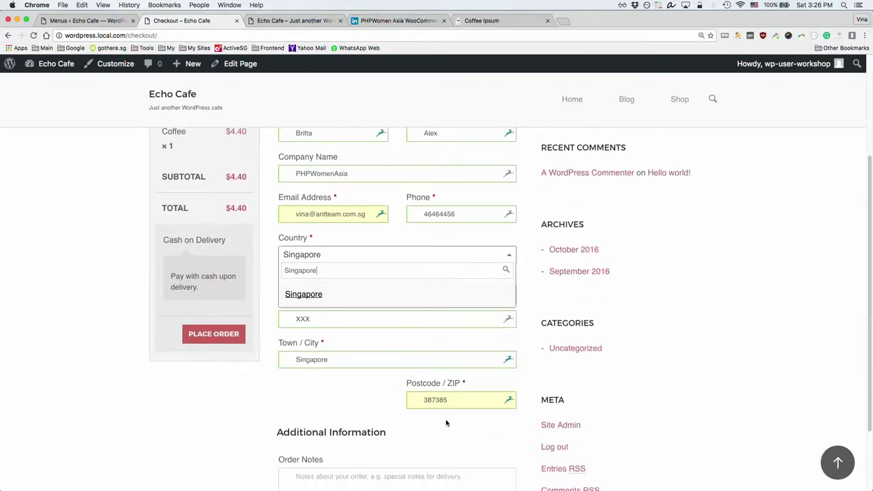
pyautogui.scroll(-1, 447, 425)
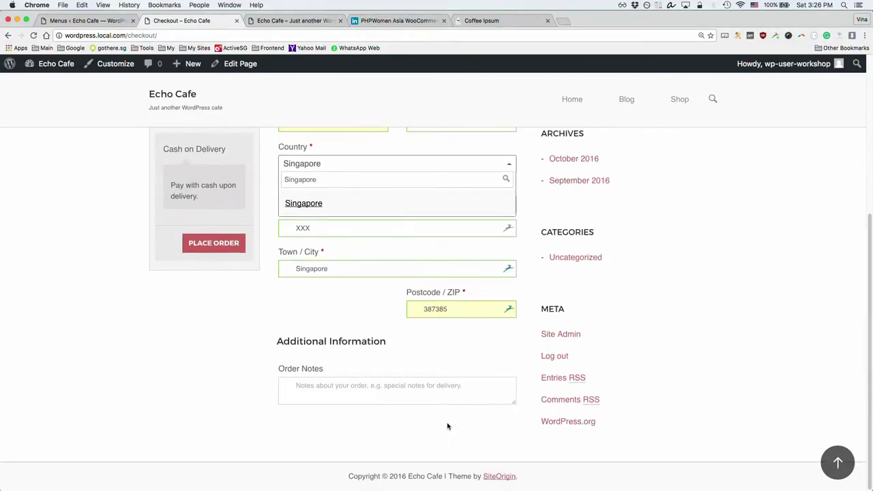
pyautogui.scroll(5, 412, 412)
pyautogui.scroll(-5, 439, 407)
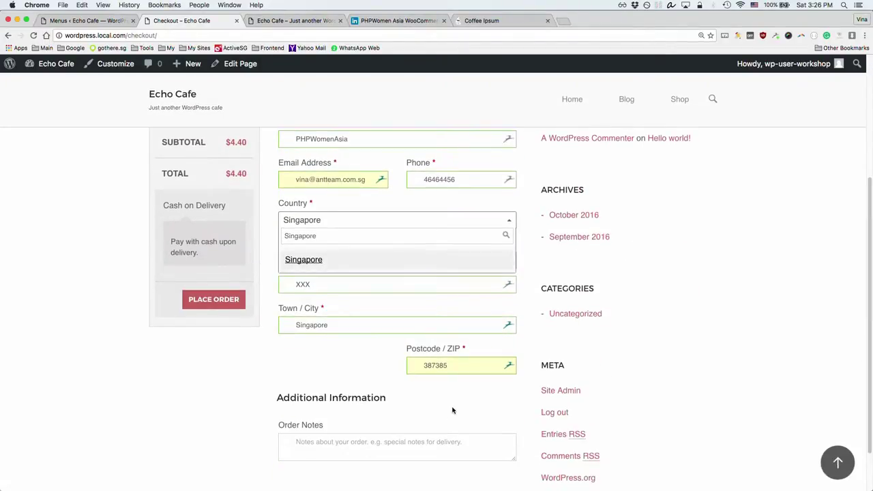
pyautogui.scroll(1, 459, 400)
pyautogui.click(221, 307)
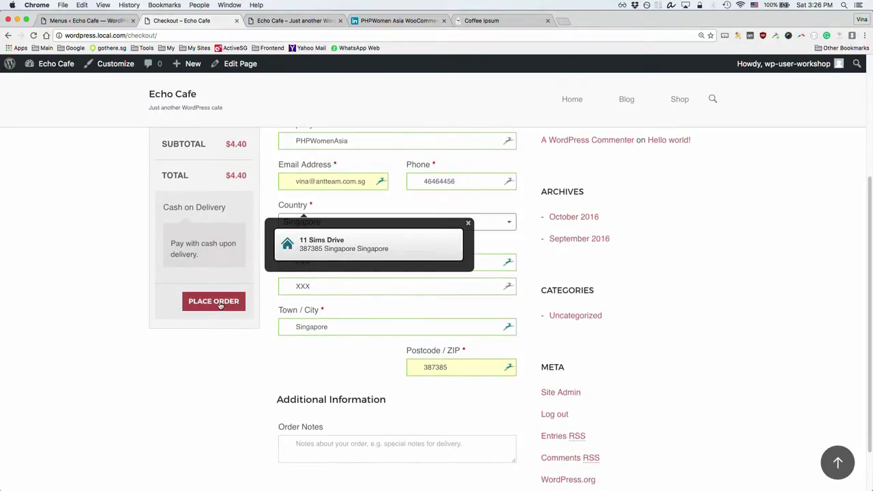
pyautogui.click(213, 303)
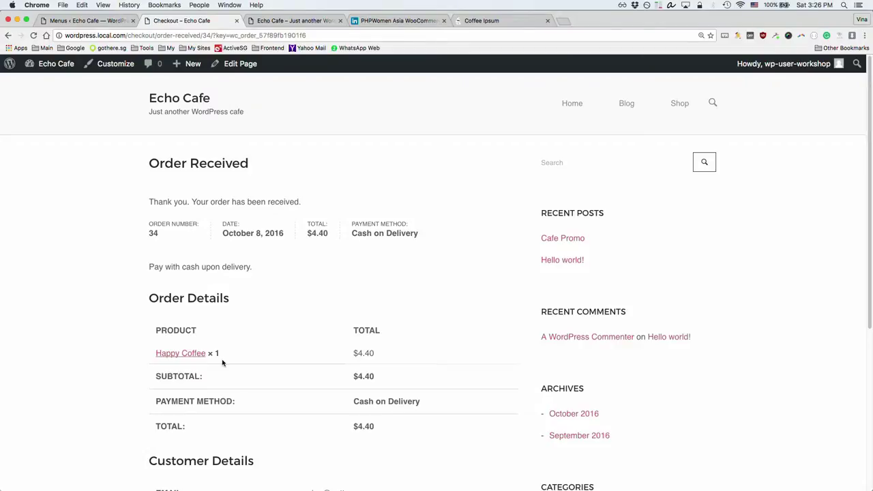
# - Scroll through order 34's Order Received page, reviewing order, customer and billing details
pyautogui.scroll(-2, 357, 413)
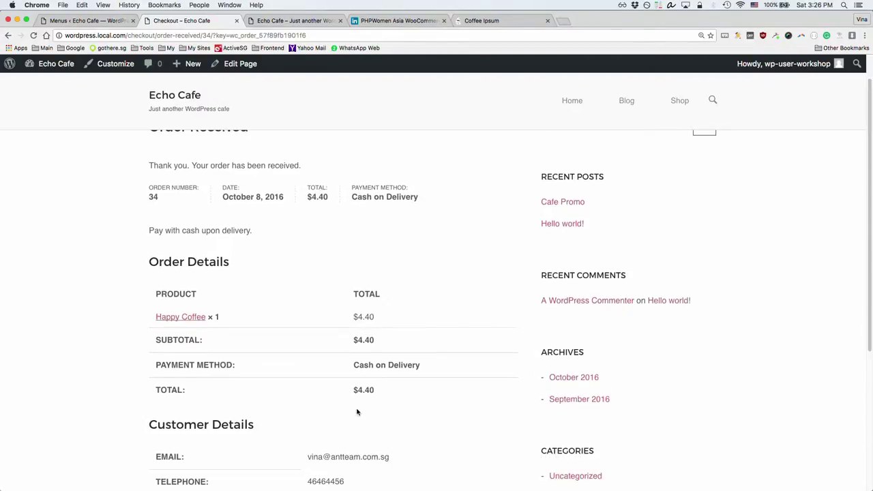
pyautogui.scroll(-2, 358, 412)
pyautogui.scroll(3, 359, 414)
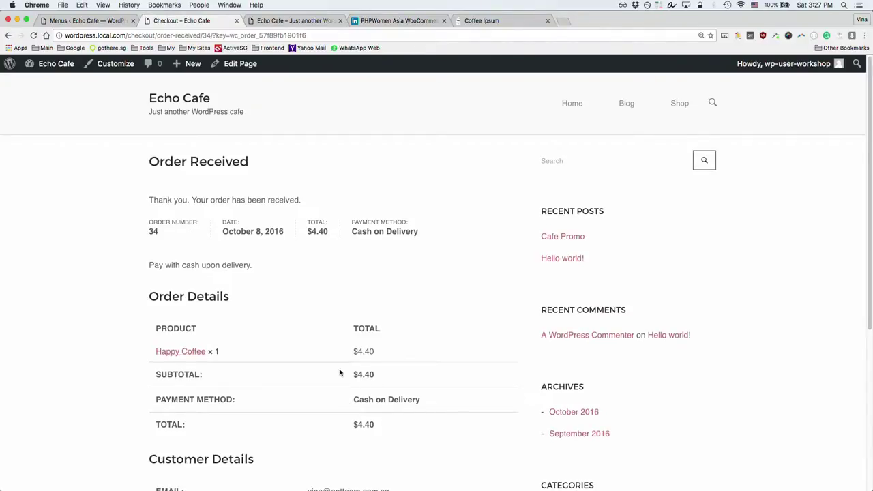
pyautogui.scroll(-5, 341, 380)
pyautogui.scroll(1, 339, 379)
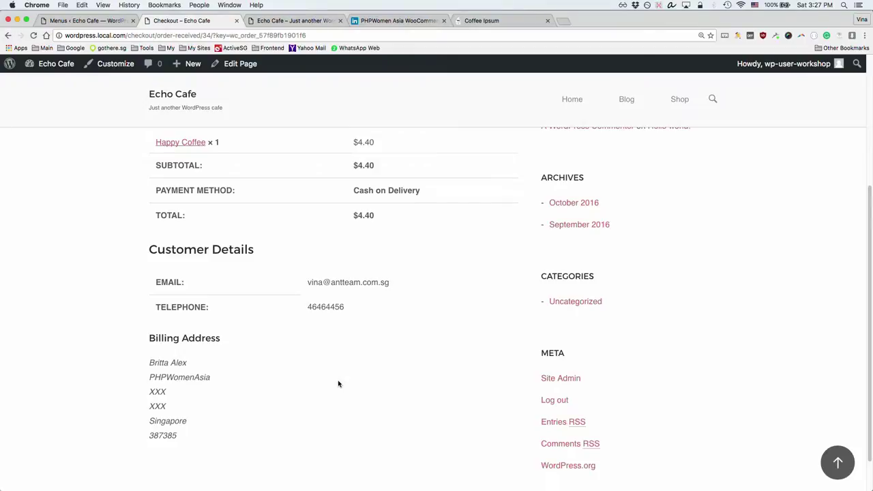
pyautogui.scroll(5, 342, 387)
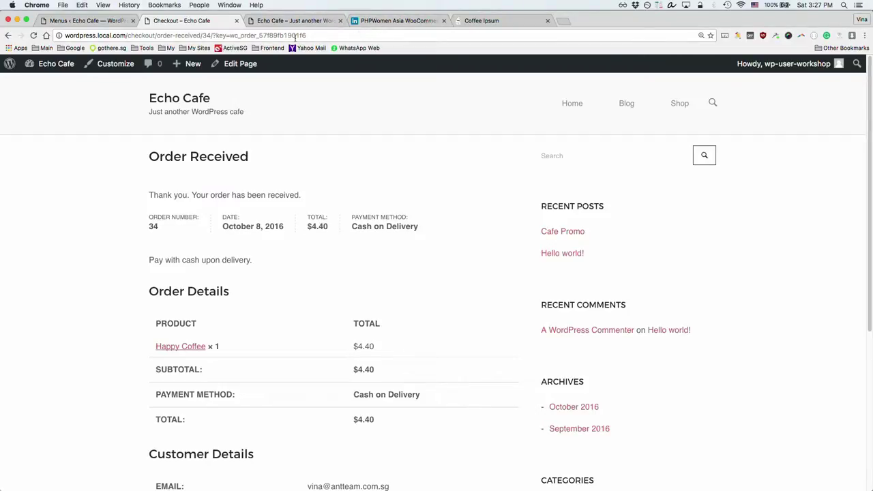
# - Open gmail.com in a new browser tab
pyautogui.click(502, 21)
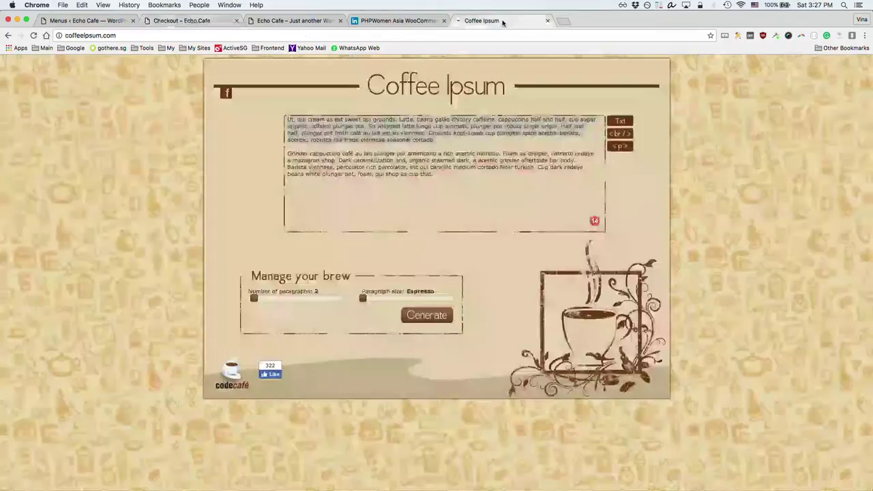
pyautogui.click(562, 21)
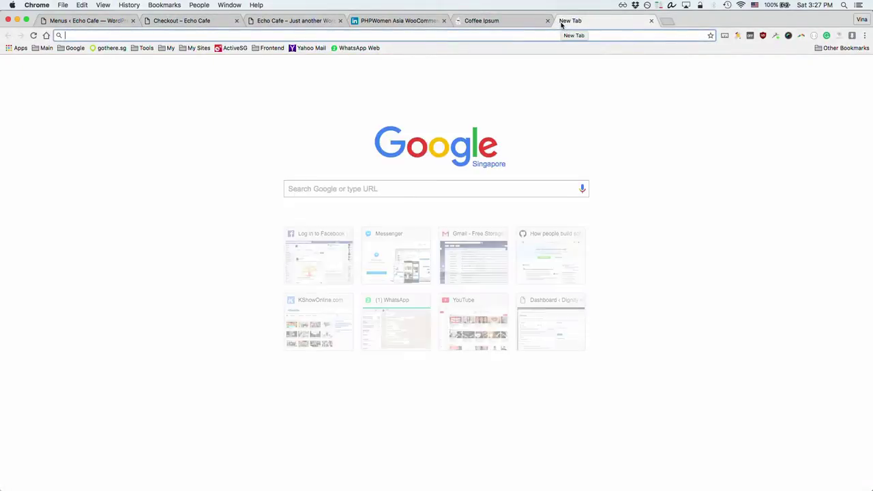
pyautogui.write('gmail.com')
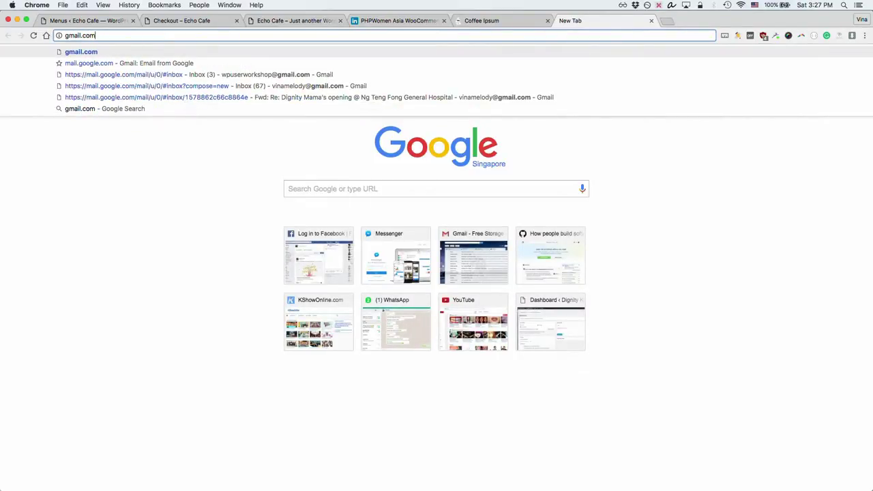
pyautogui.press('Return')
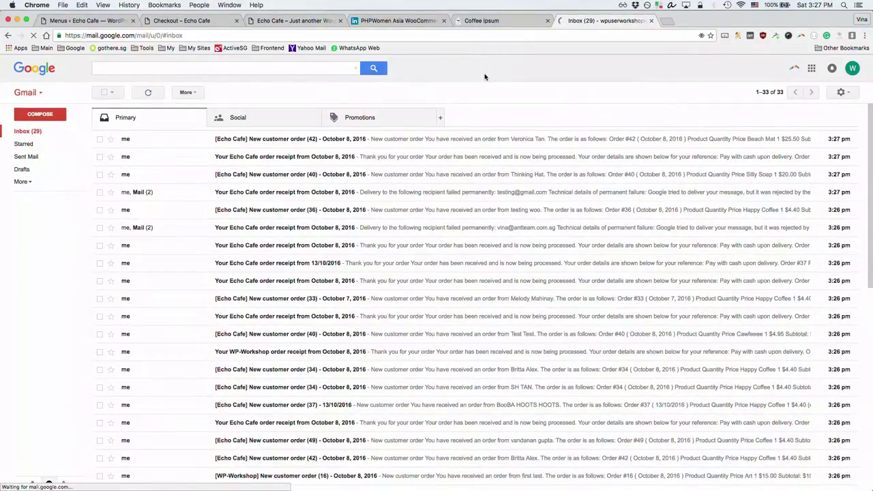
# - Read the newest new-customer-order email, then return to the inbox
pyautogui.click(308, 142)
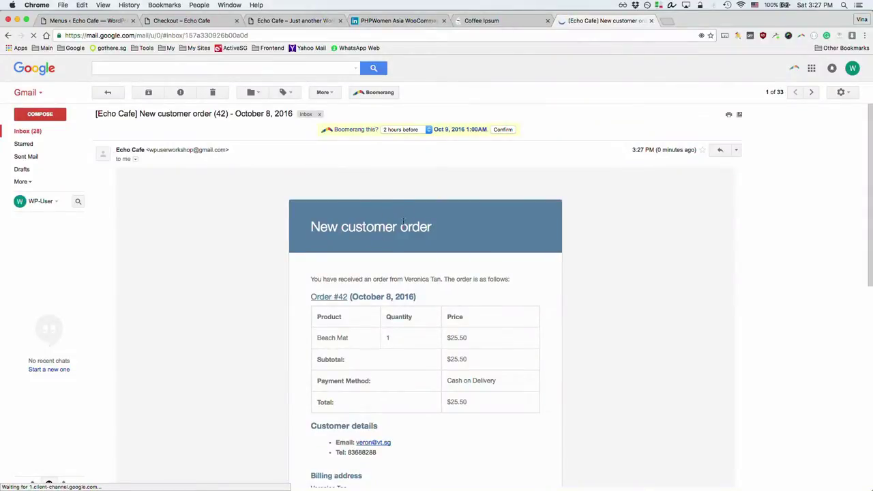
pyautogui.scroll(-1, 329, 235)
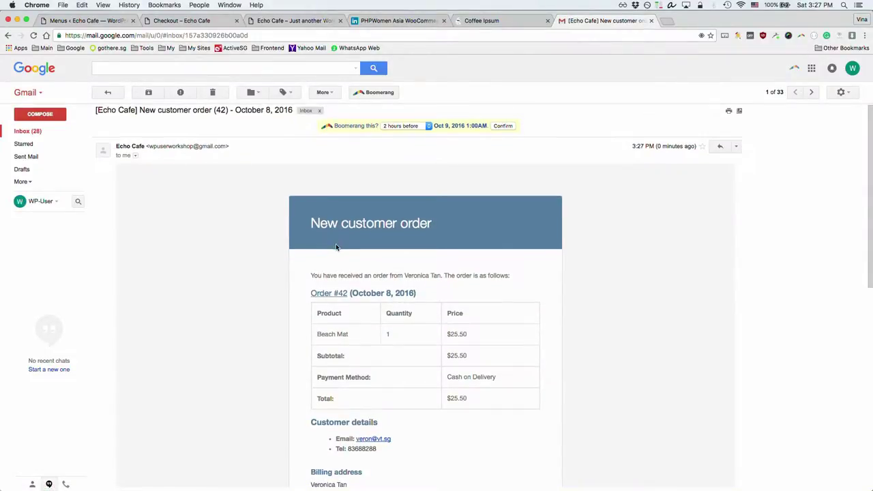
pyautogui.scroll(-5, 326, 254)
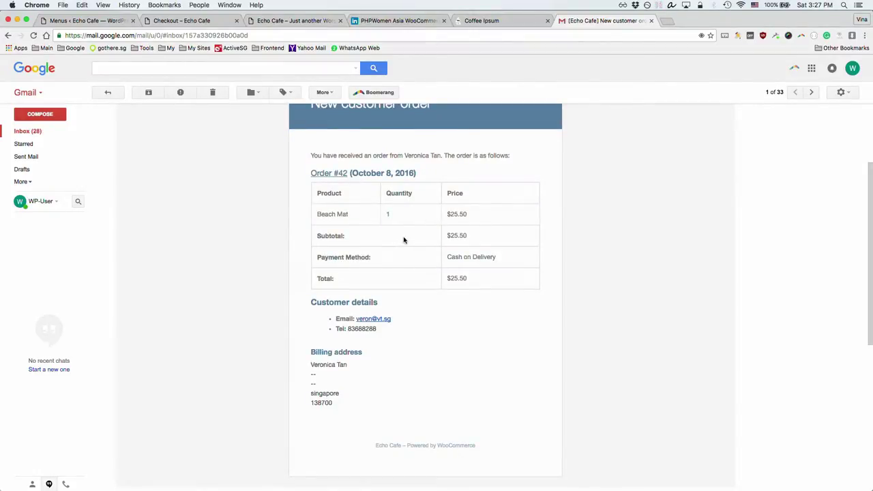
pyautogui.scroll(5, 413, 241)
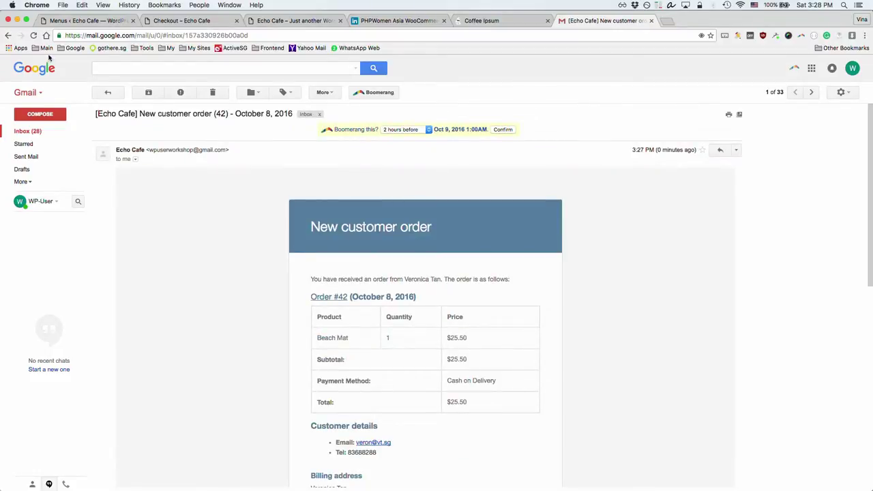
pyautogui.click(109, 93)
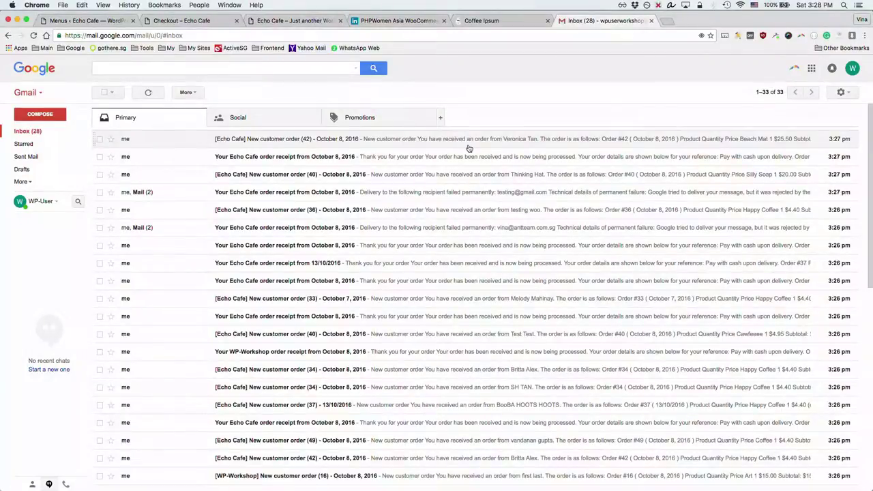
# - Read the order #42 email, then switch back to the store's Order Received page
pyautogui.click(423, 139)
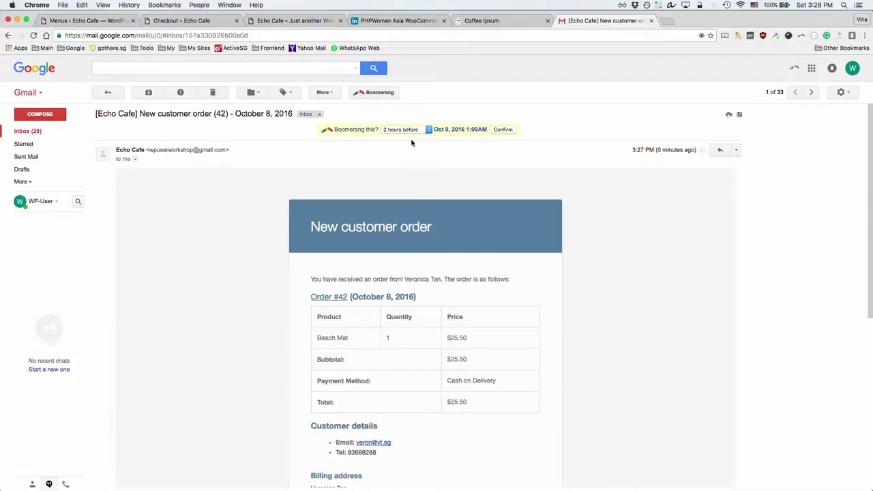
pyautogui.scroll(-1, 471, 266)
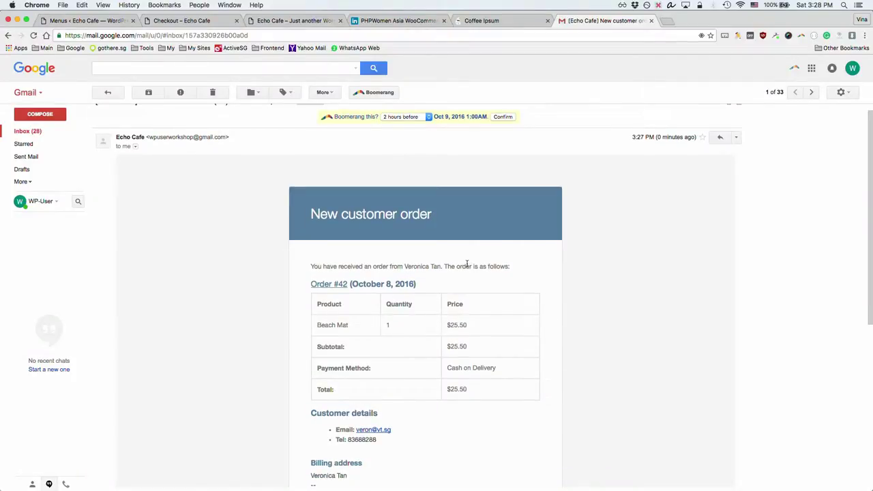
pyautogui.scroll(-1, 467, 265)
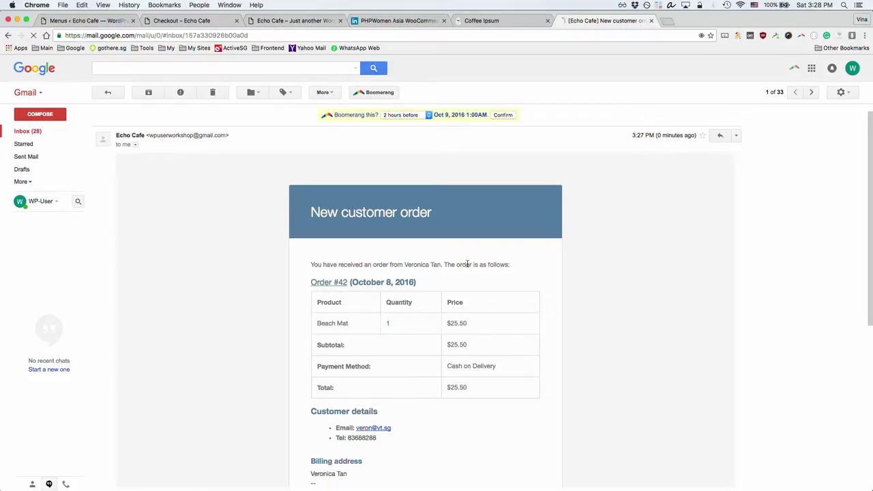
pyautogui.scroll(1, 467, 265)
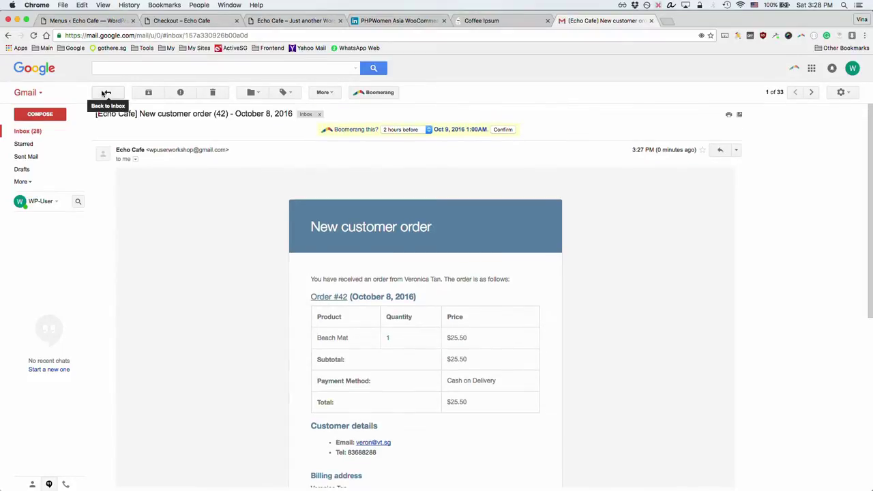
pyautogui.click(106, 93)
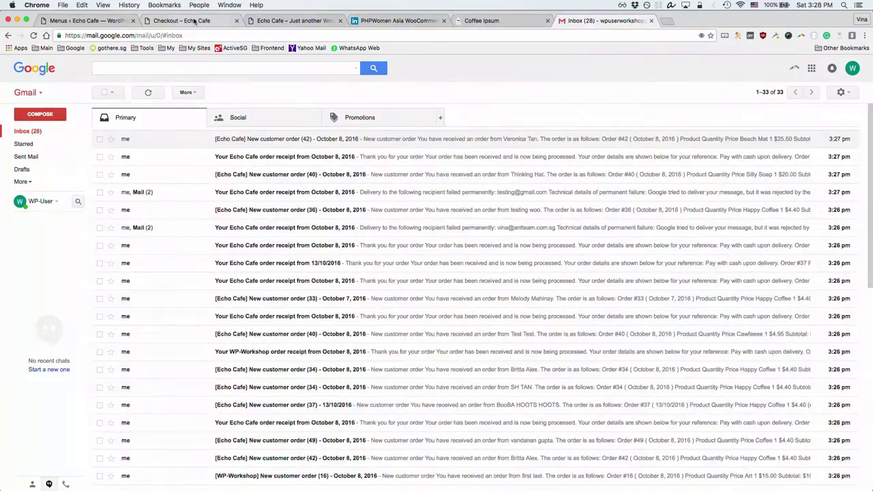
pyautogui.click(194, 21)
pyautogui.scroll(-5, 343, 259)
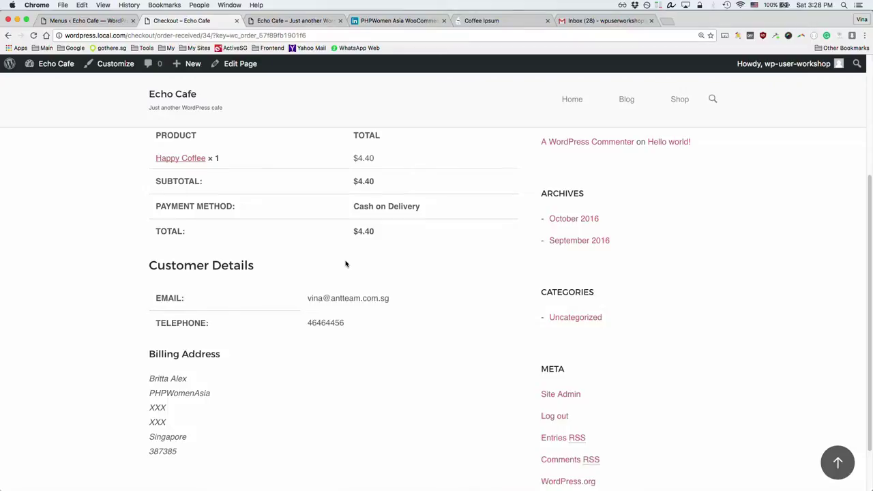
# - Back in Gmail, read the order #40 receipt email and return to the inbox
pyautogui.scroll(-2, 345, 263)
pyautogui.scroll(7, 345, 263)
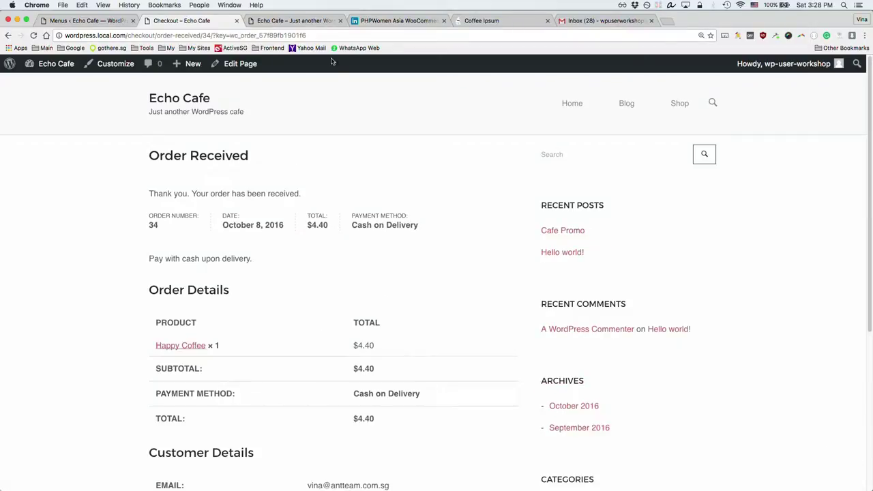
pyautogui.click(304, 21)
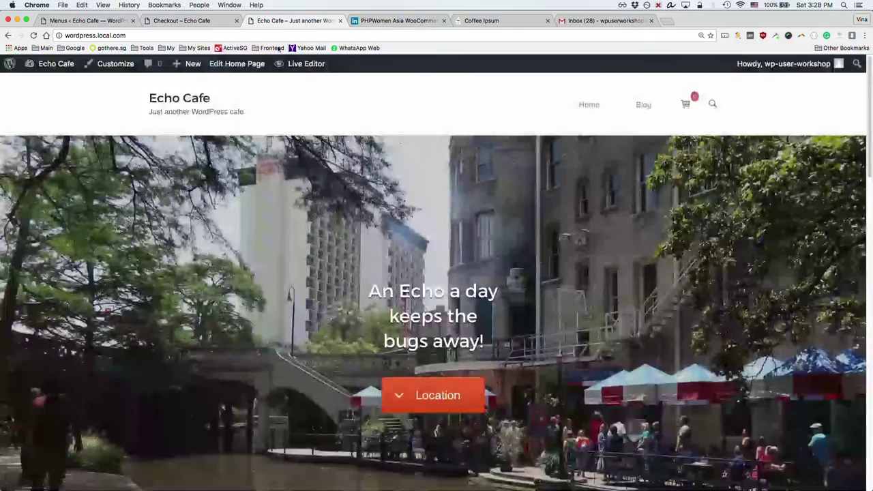
pyautogui.click(579, 21)
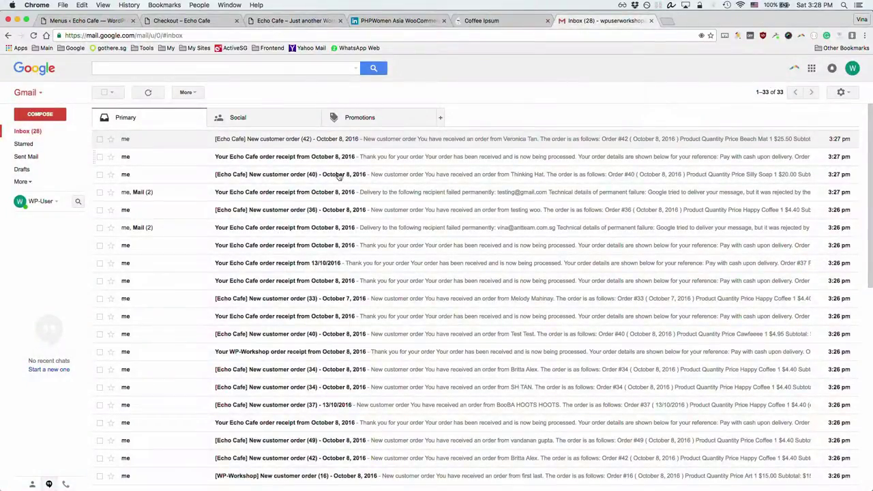
pyautogui.scroll(-1, 266, 205)
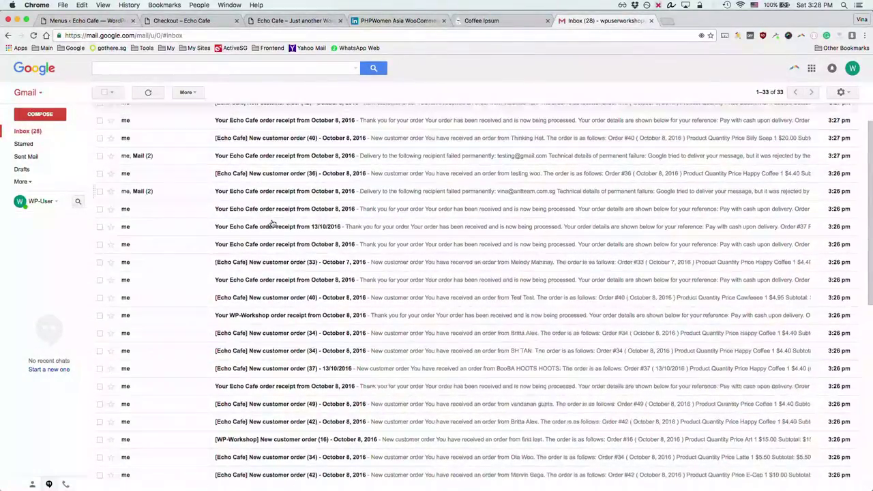
pyautogui.scroll(1, 270, 202)
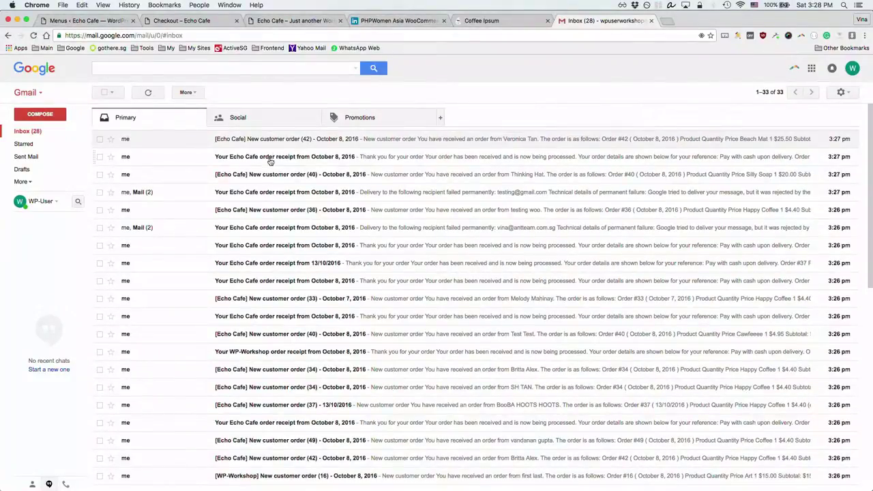
pyautogui.click(272, 159)
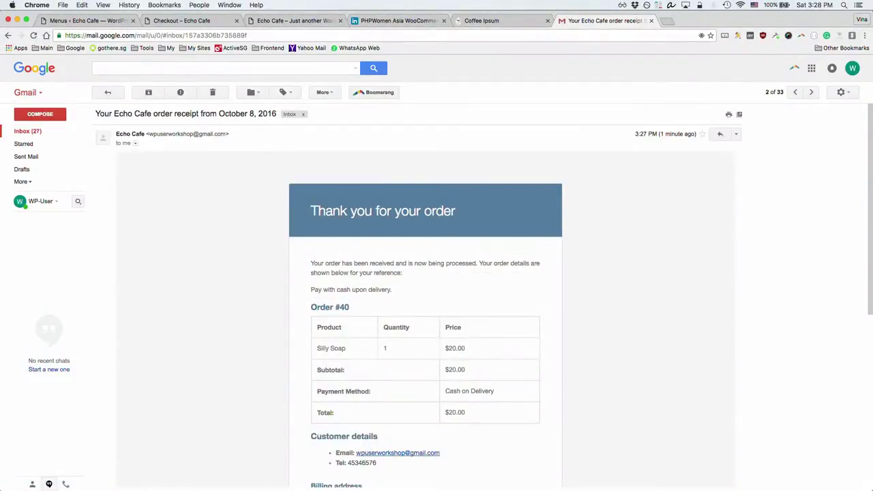
pyautogui.click(108, 92)
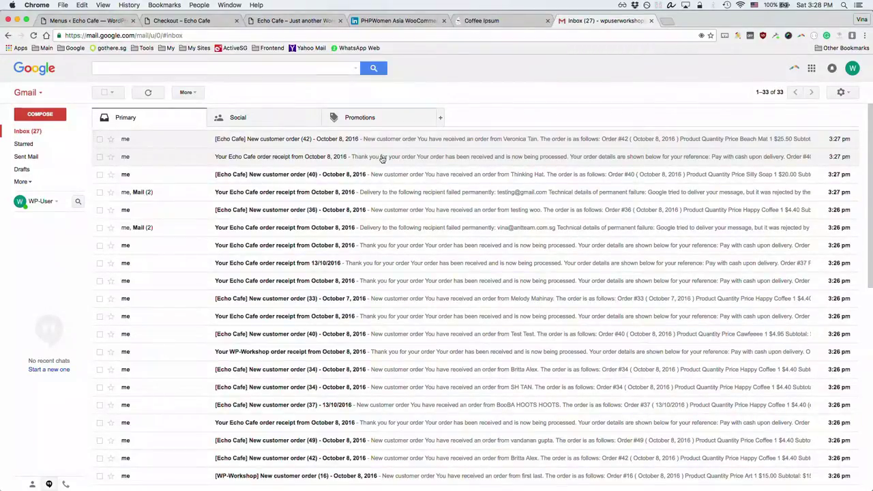
# - Read the #46 and #43 order emails and the #43 receipt, then reopen the Order Received page
pyautogui.scroll(-5, 381, 298)
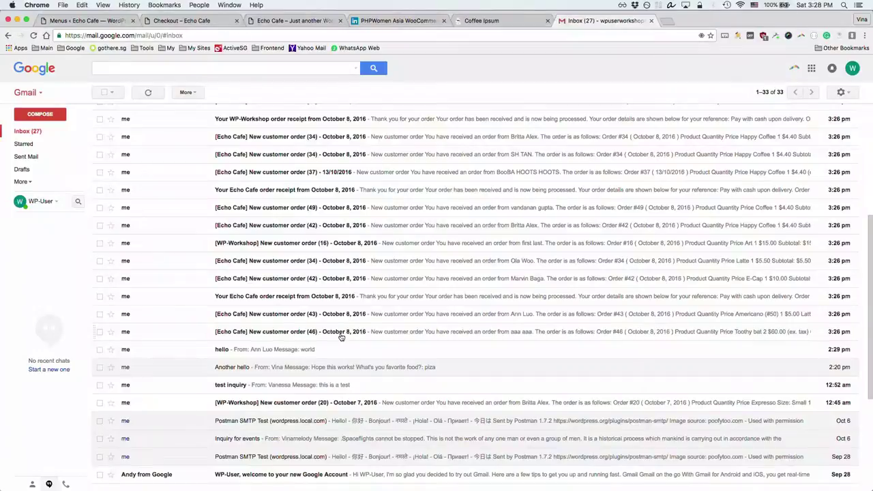
pyautogui.click(341, 337)
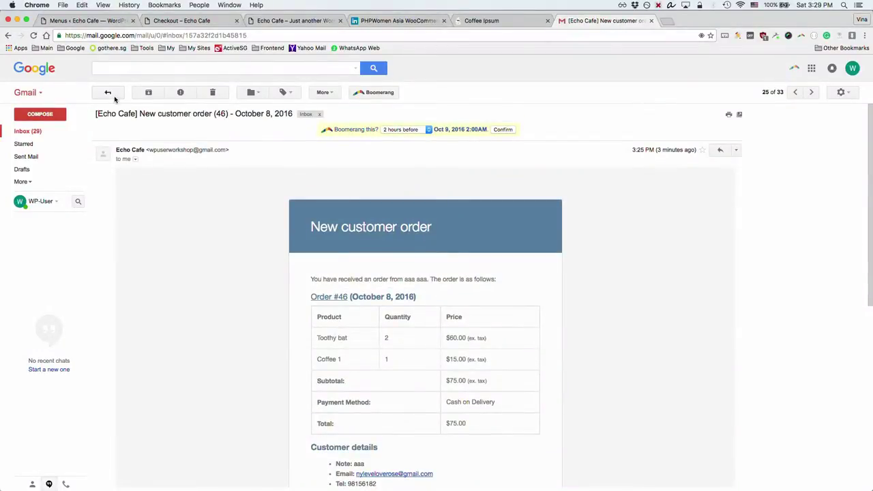
pyautogui.click(112, 94)
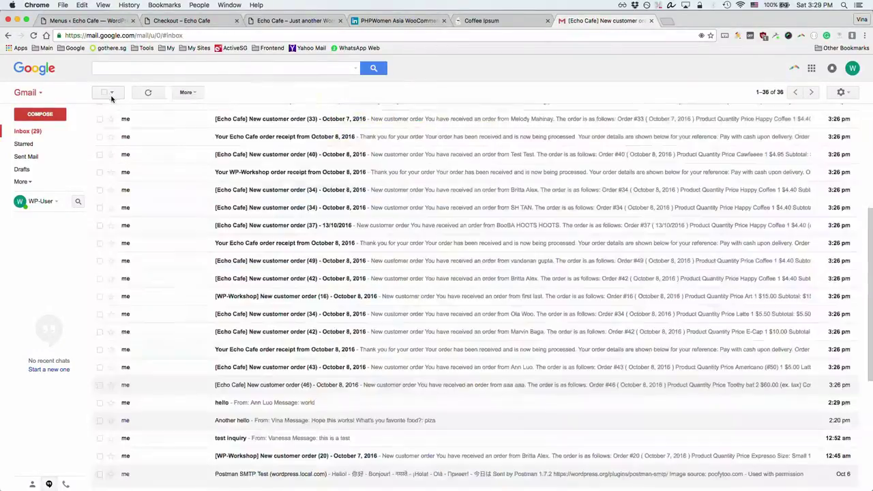
pyautogui.click(267, 372)
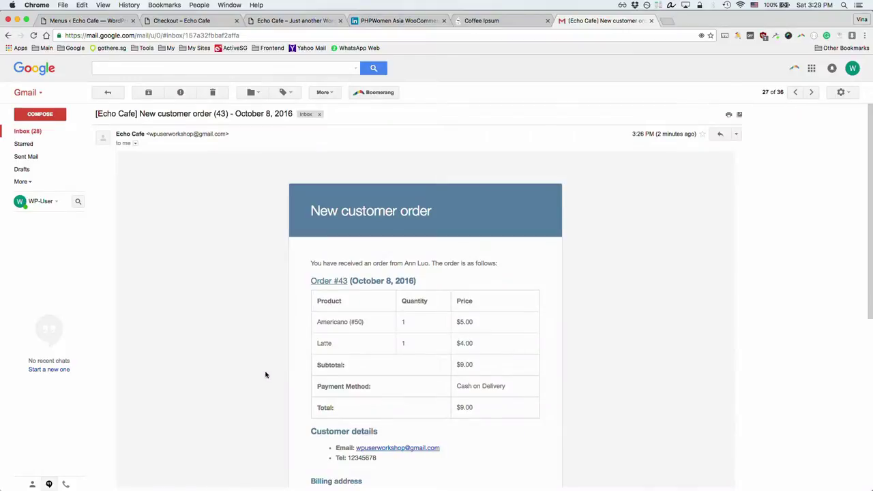
pyautogui.click(114, 96)
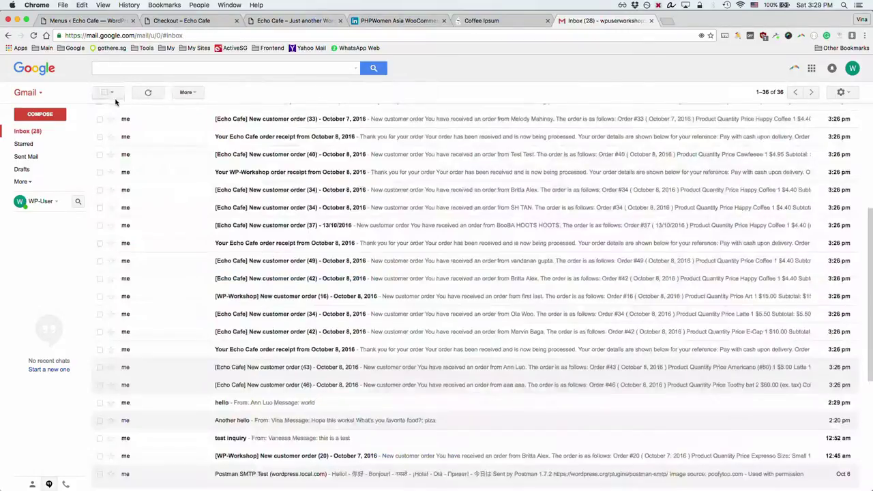
pyautogui.click(341, 348)
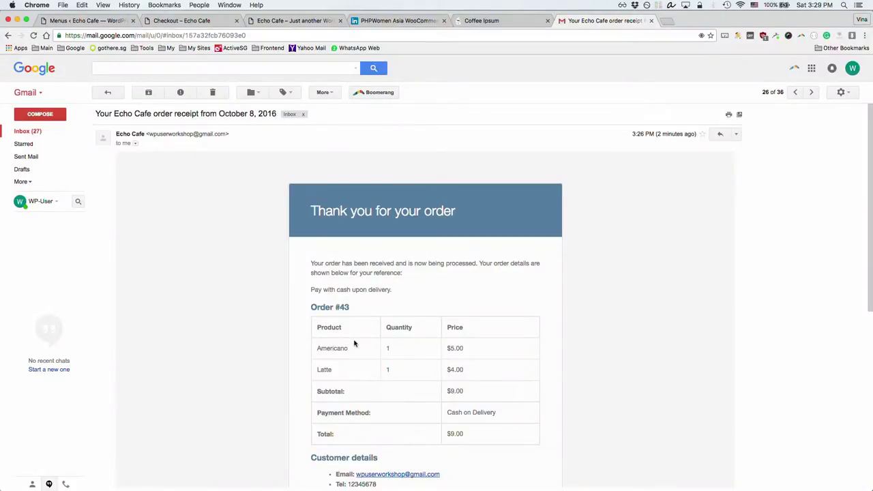
pyautogui.click(107, 94)
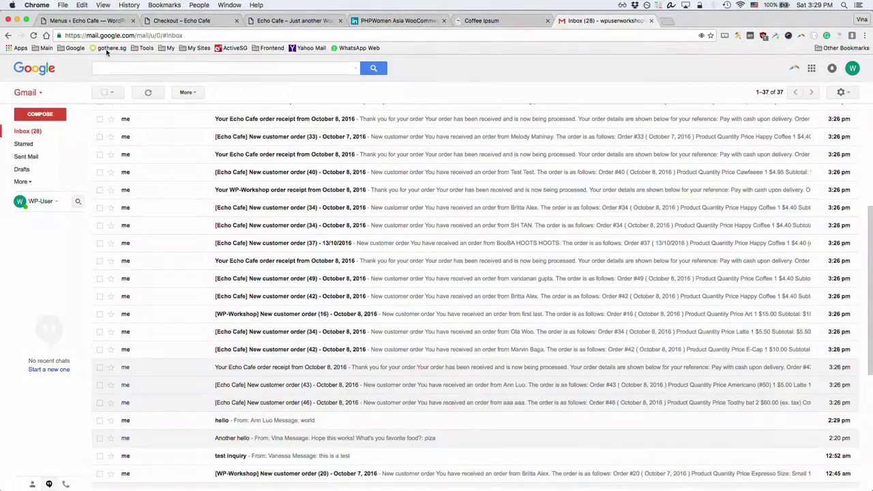
pyautogui.click(195, 22)
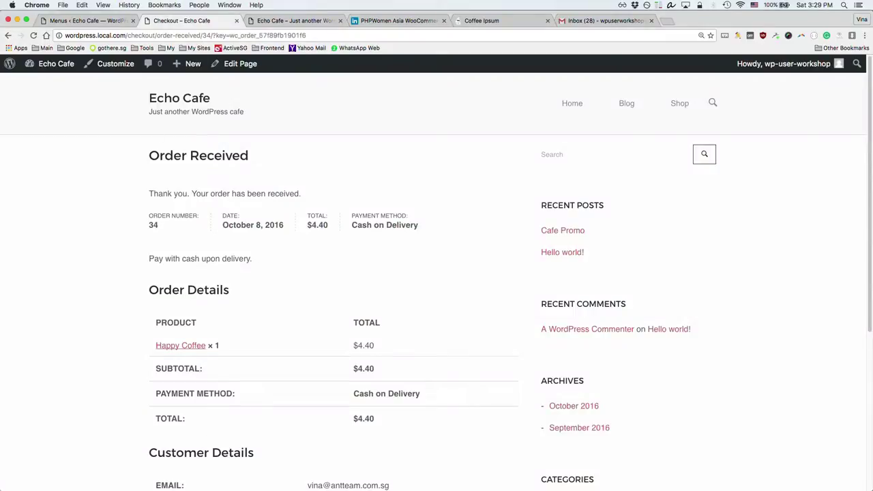
# - From the order confirmation, go to the Shop page listing Happy Coffee at $4.40
pyautogui.scroll(-2, 123, 327)
pyautogui.scroll(2, 140, 339)
pyautogui.click(677, 106)
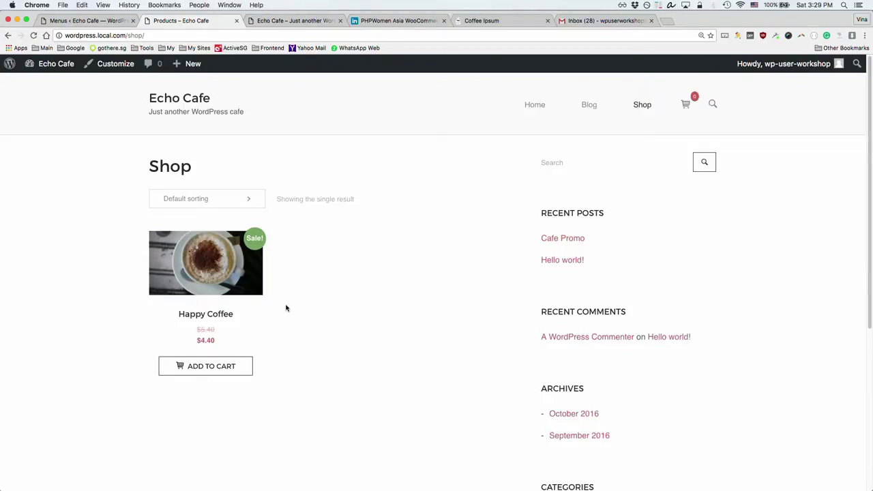
# - Return to the admin Menus tab and go to WooCommerce > Settings
pyautogui.click(53, 22)
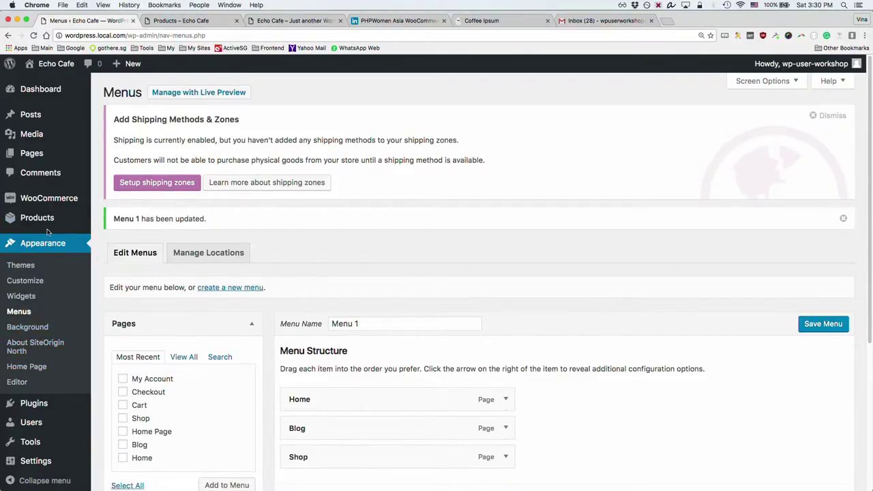
pyautogui.moveTo(53, 201)
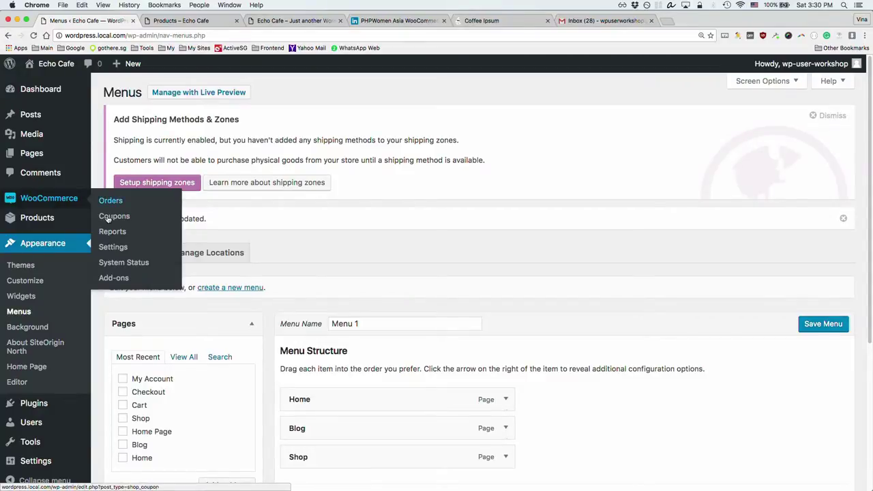
pyautogui.click(116, 248)
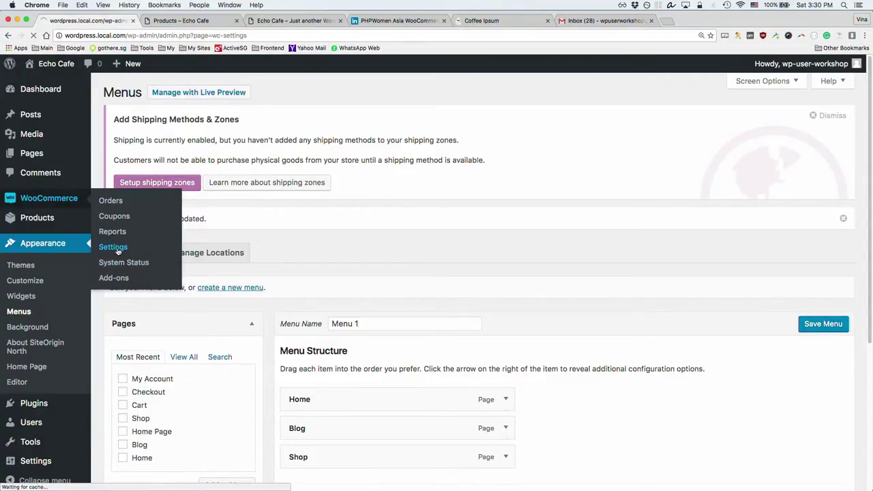
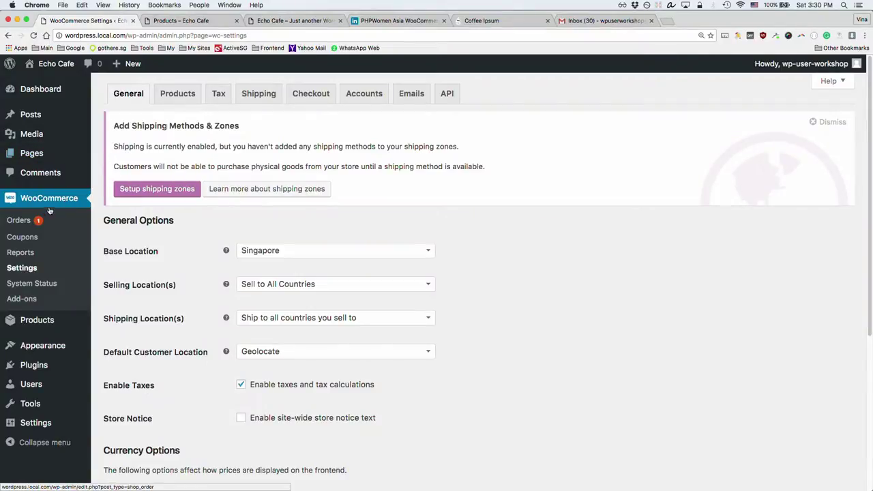
# - Go through the General and Products settings to the Tax options: prices exclusive of tax, shipping-address based
pyautogui.click(22, 268)
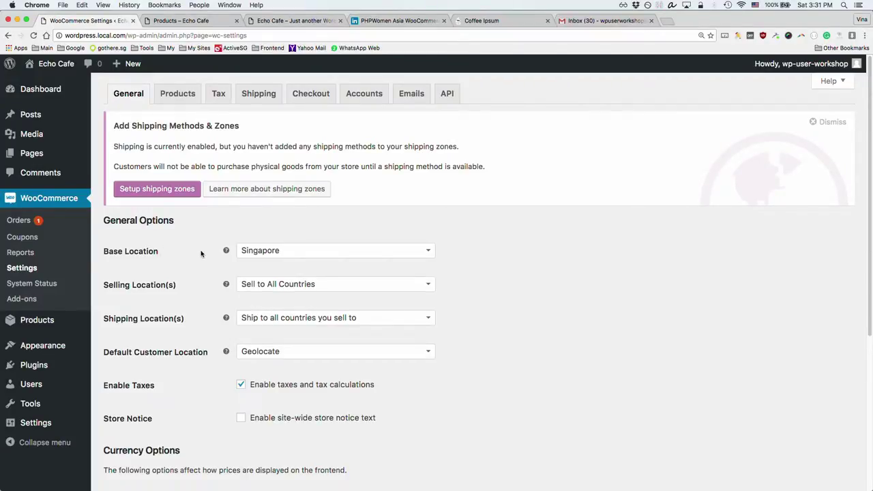
pyautogui.click(176, 95)
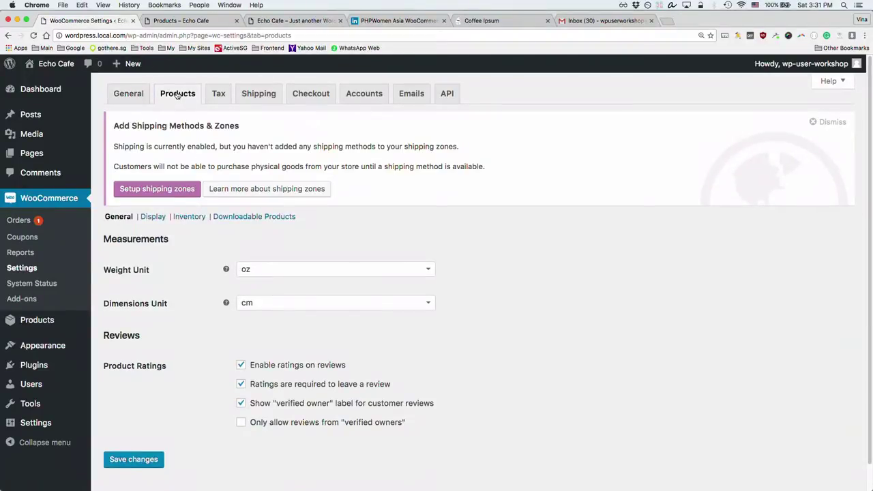
pyautogui.click(221, 95)
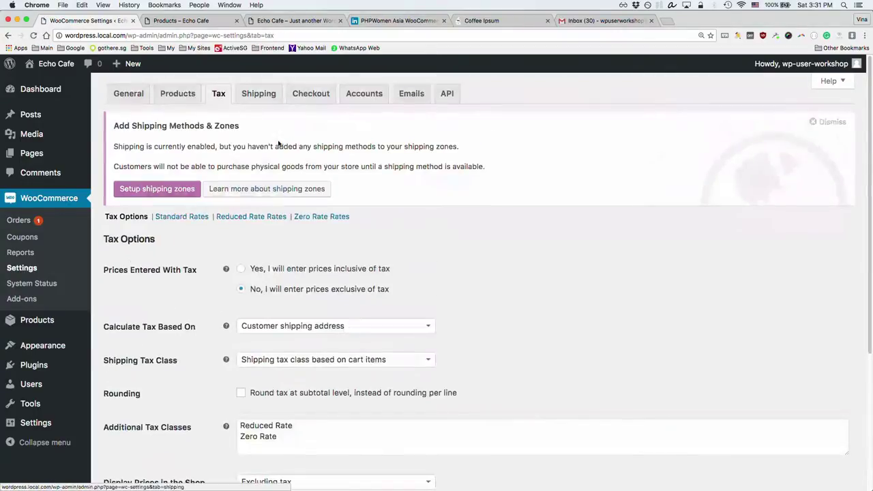
# - Check the Shipping Zones page, which has only an empty Rest of the World zone, then reach Checkout
pyautogui.click(265, 99)
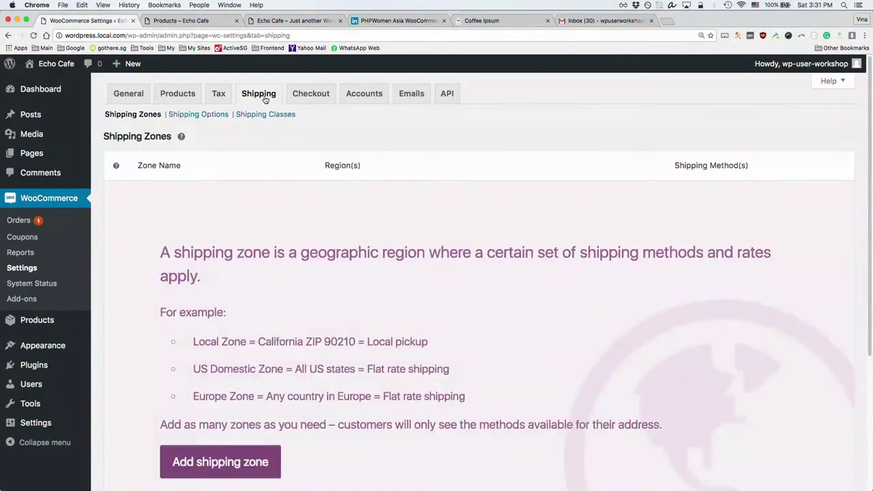
pyautogui.scroll(-5, 253, 210)
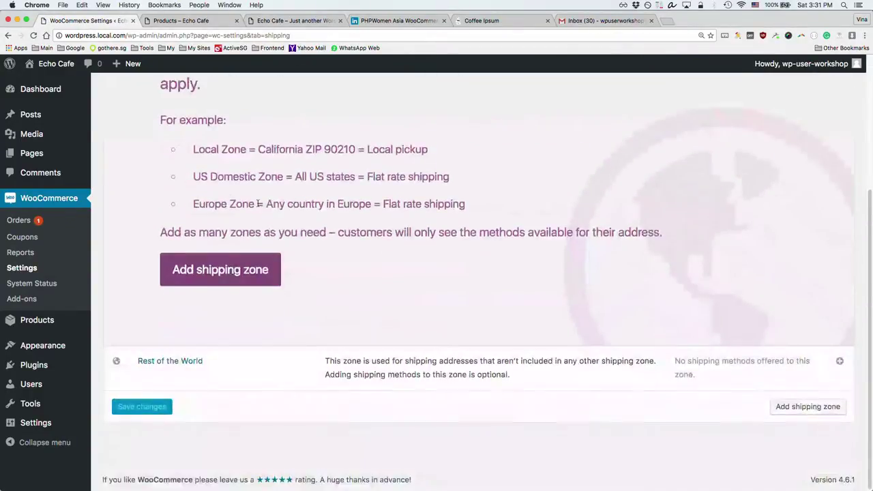
pyautogui.scroll(5, 275, 216)
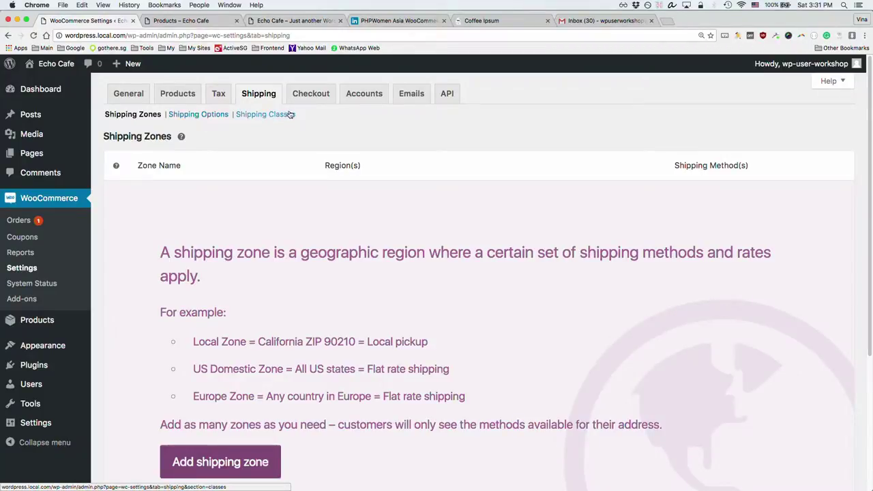
pyautogui.click(319, 99)
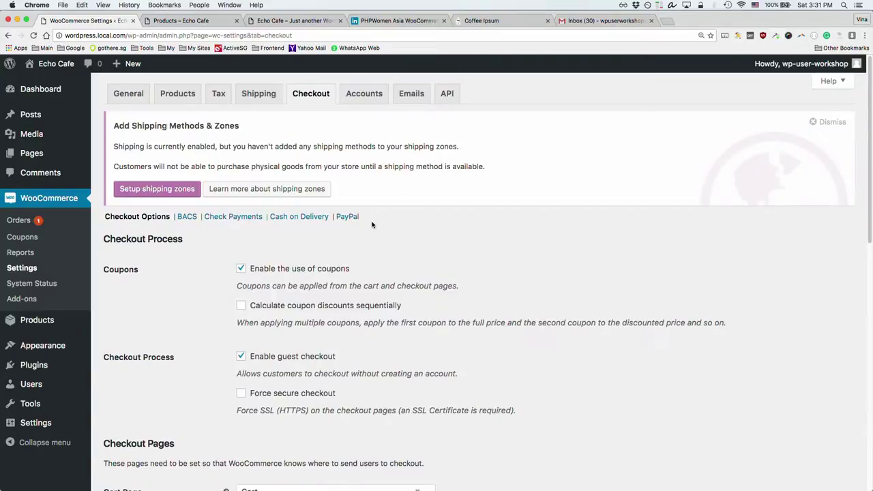
# - Scroll the Checkout settings to the Payment Gateways table and go to the PayPal gateway
pyautogui.scroll(-10, 311, 266)
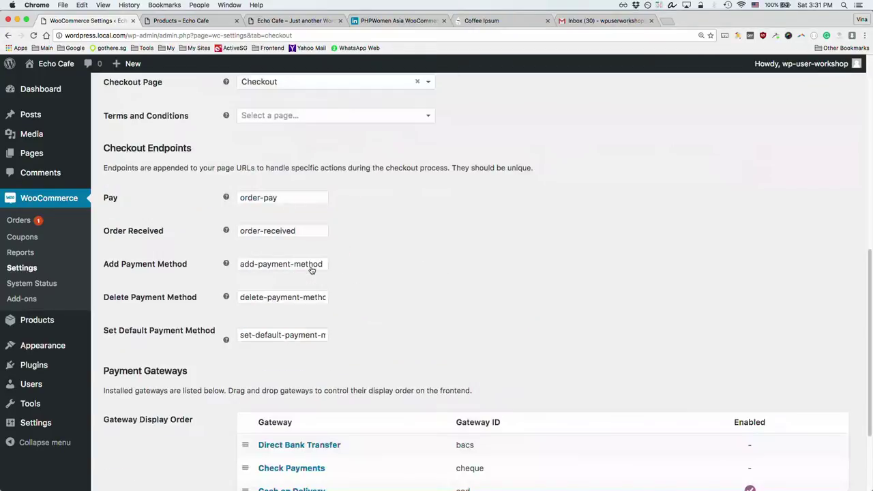
pyautogui.scroll(-4, 311, 266)
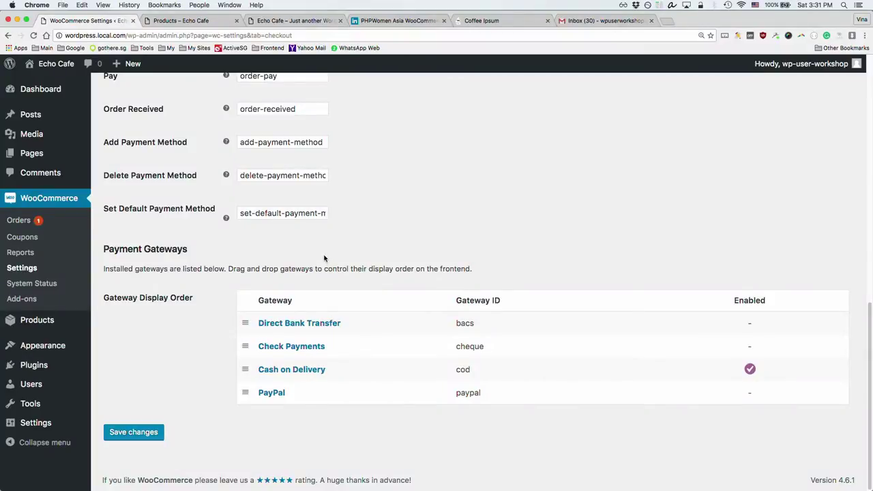
pyautogui.scroll(1, 331, 280)
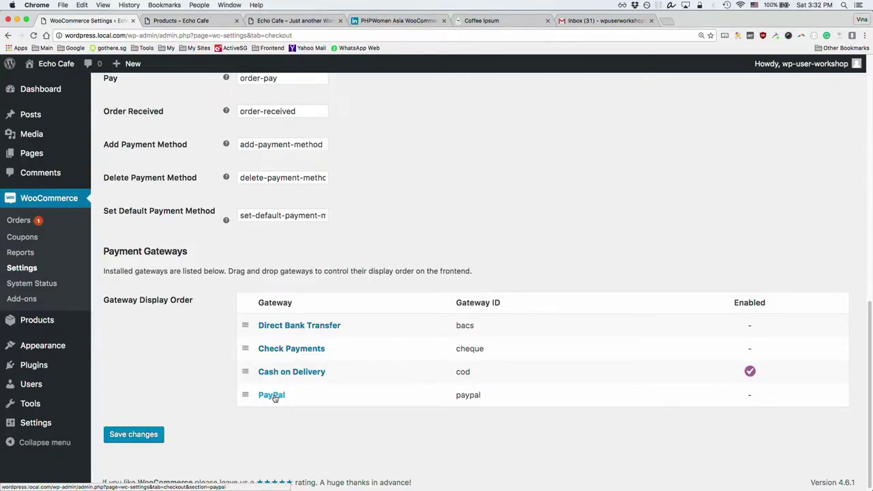
pyautogui.click(273, 397)
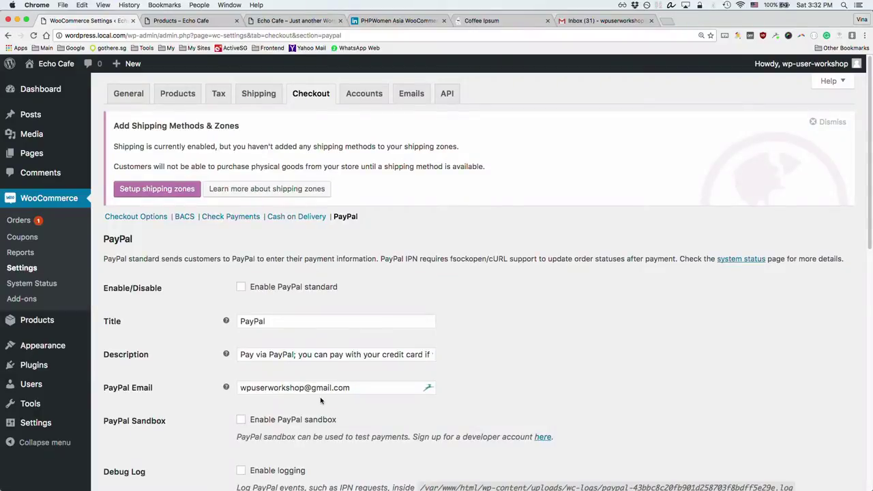
# - Scroll down to PayPal's API Credentials and try the API Username and API Signature fields
pyautogui.scroll(-6, 314, 400)
pyautogui.scroll(-3, 320, 402)
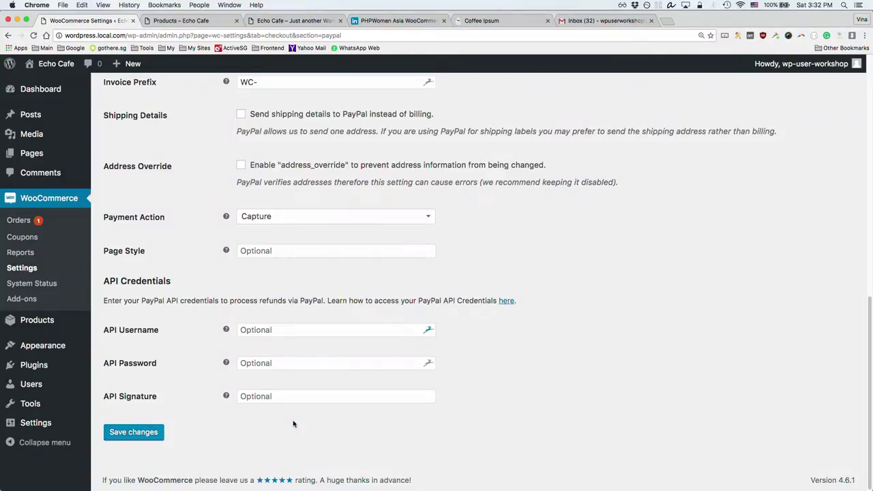
pyautogui.scroll(1, 311, 408)
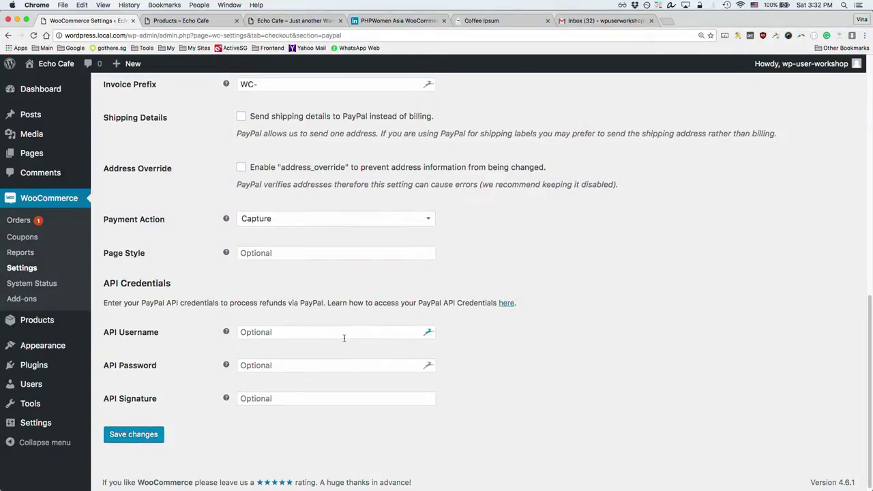
pyautogui.click(318, 332)
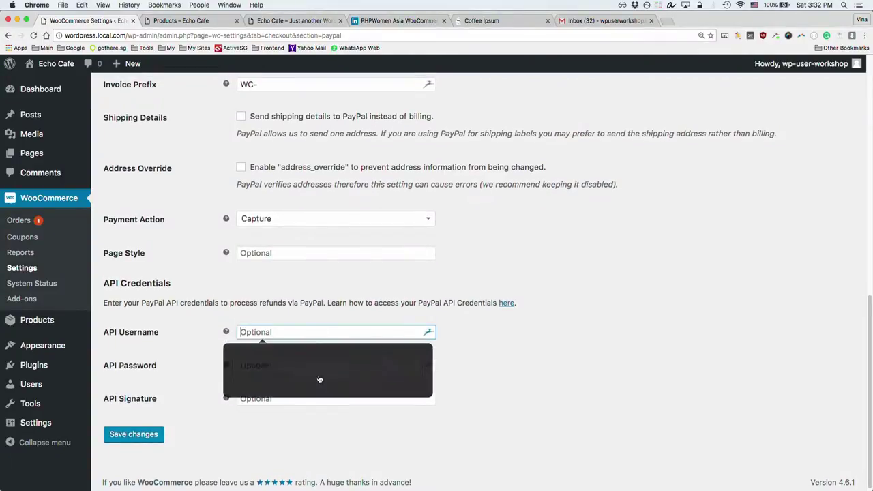
pyautogui.click(466, 386)
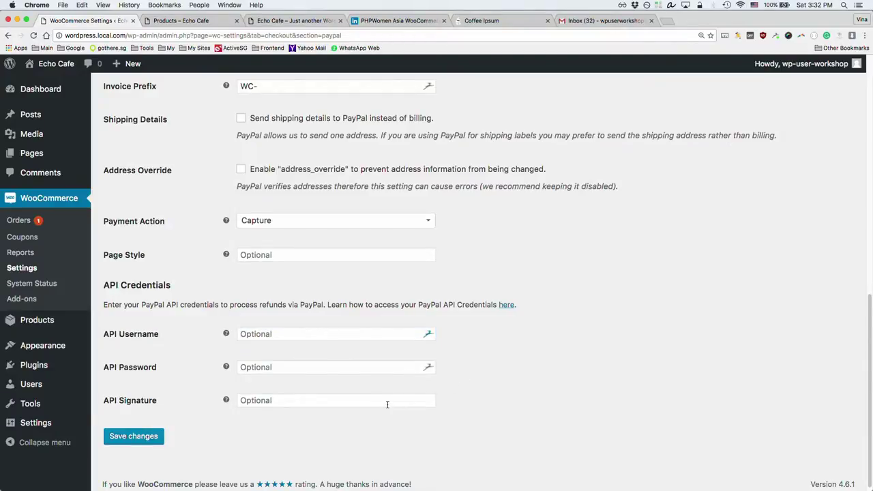
pyautogui.click(339, 404)
# - Revisit the API Signature field, then return to the top with PayPal Standard left disabled
pyautogui.scroll(5, 367, 402)
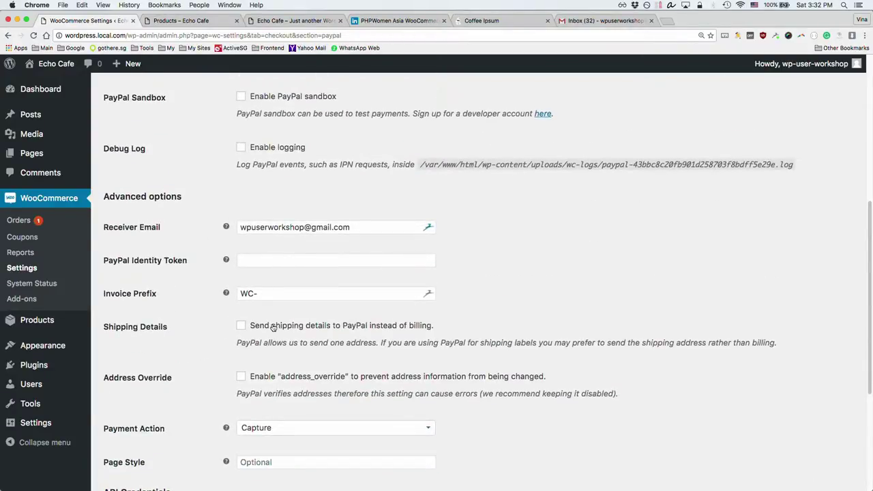
pyautogui.scroll(4, 287, 358)
pyautogui.scroll(4, 287, 358)
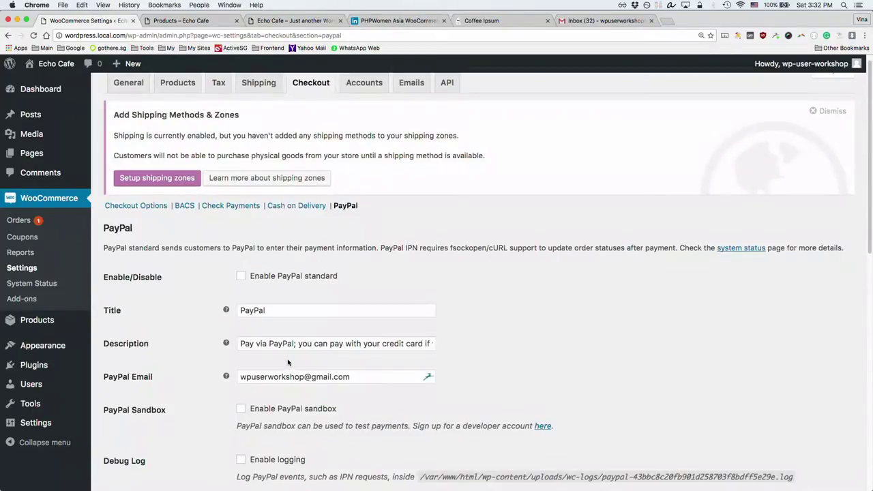
pyautogui.scroll(-1, 287, 362)
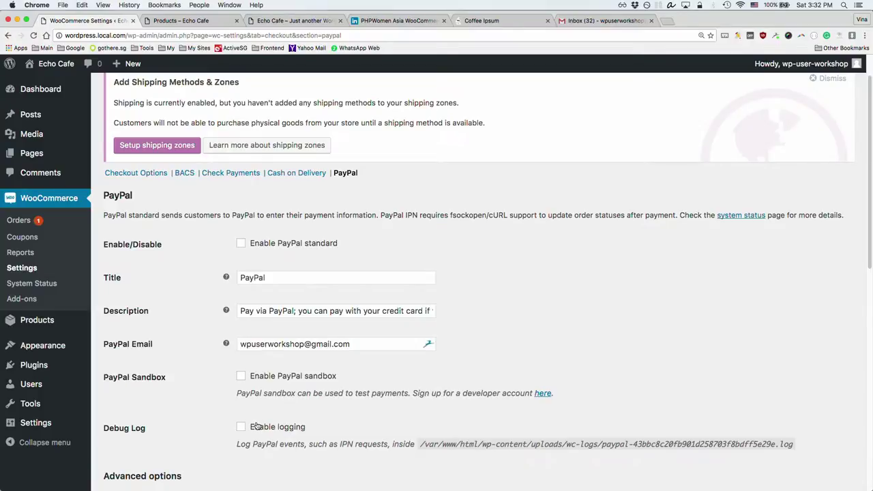
pyautogui.scroll(1, 245, 388)
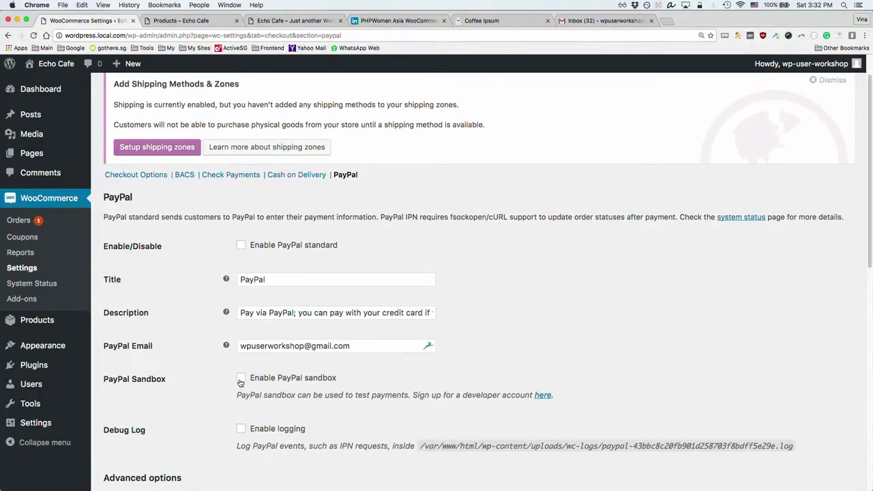
pyautogui.scroll(-2, 252, 387)
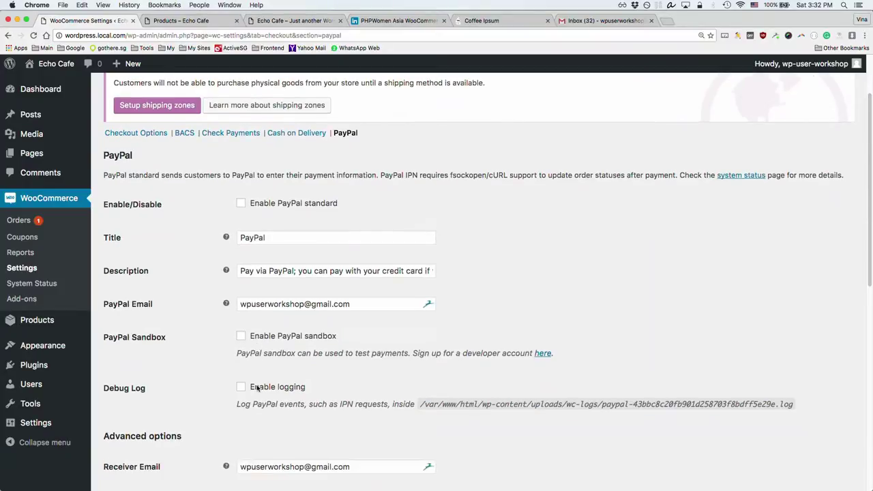
pyautogui.scroll(-10, 255, 396)
pyautogui.click(259, 409)
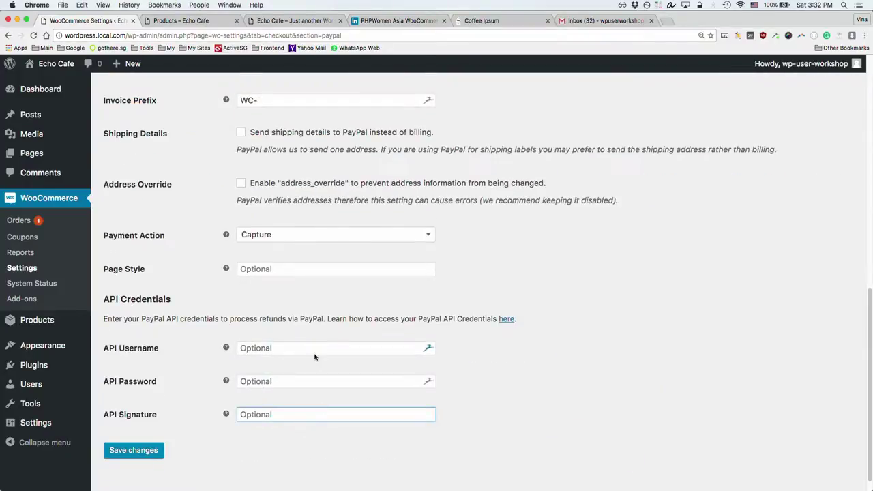
pyautogui.scroll(1, 318, 360)
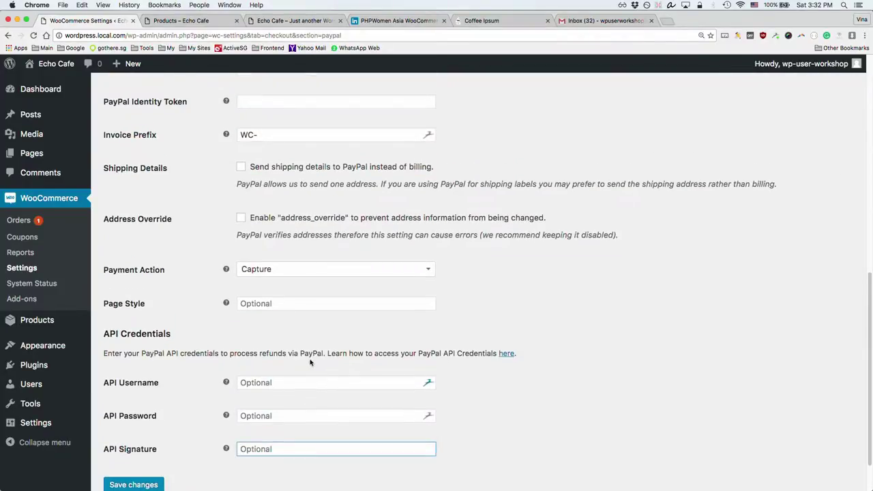
pyautogui.scroll(5, 308, 361)
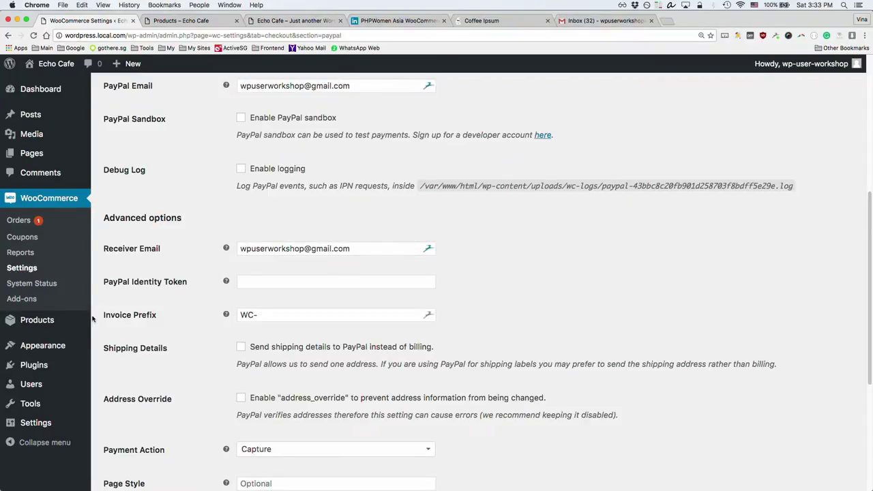
pyautogui.scroll(5, 273, 285)
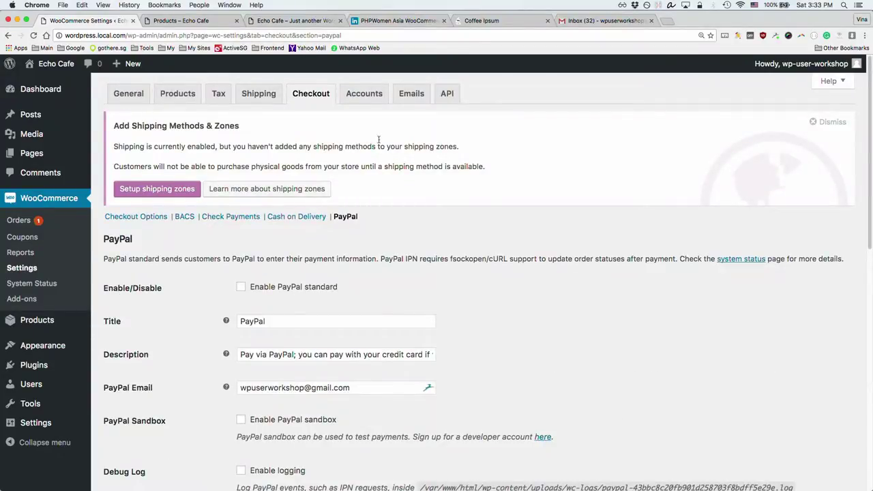
# - Look over the Accounts settings page
pyautogui.click(372, 99)
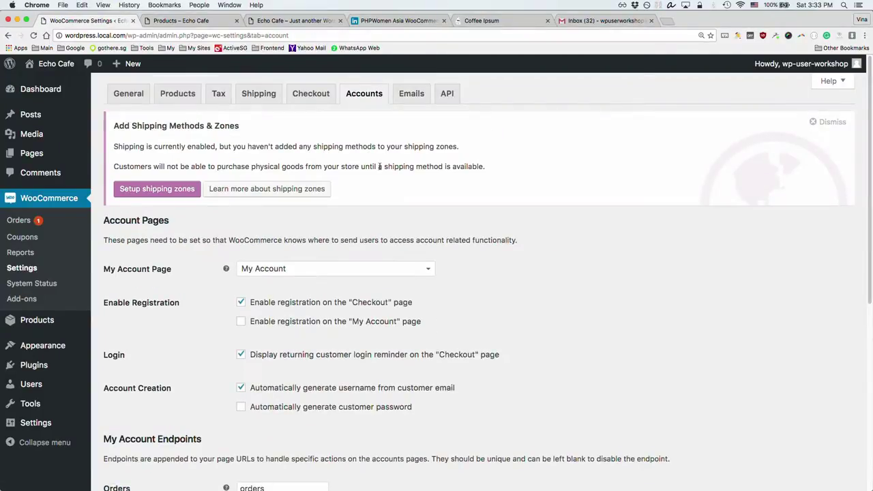
pyautogui.scroll(-5, 385, 185)
pyautogui.scroll(5, 385, 185)
# - Review the Emails notifications and template settings: sender name Echo Cafe, base colour #557da1
pyautogui.click(410, 94)
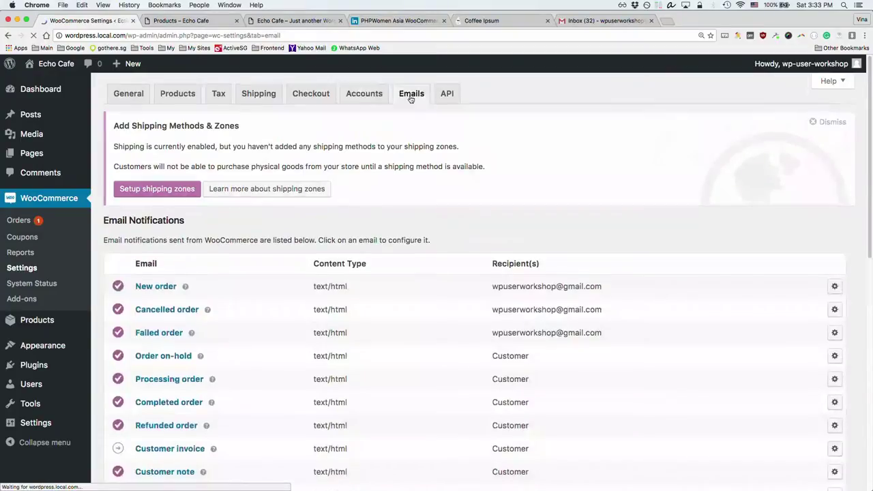
pyautogui.scroll(-3, 300, 214)
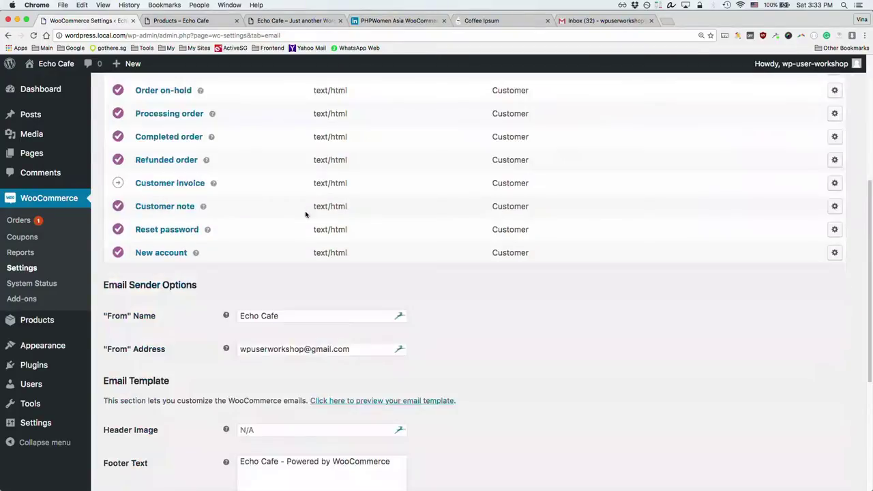
pyautogui.scroll(-4, 306, 217)
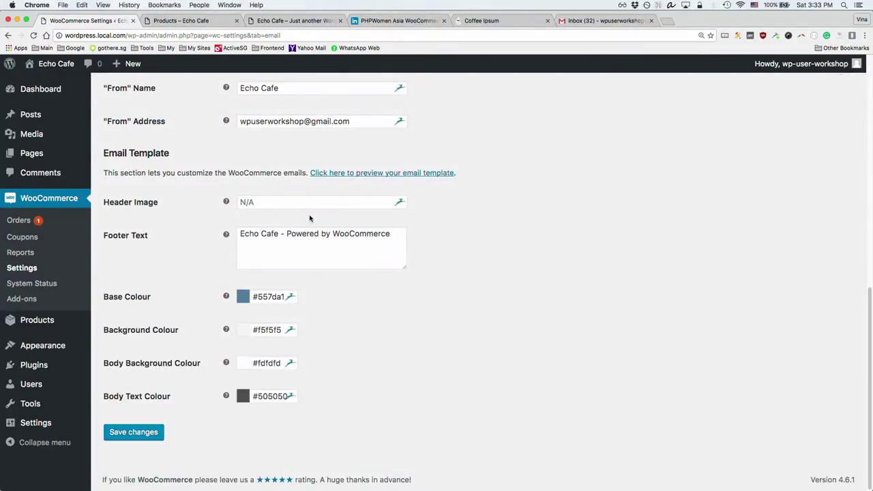
pyautogui.scroll(8, 314, 218)
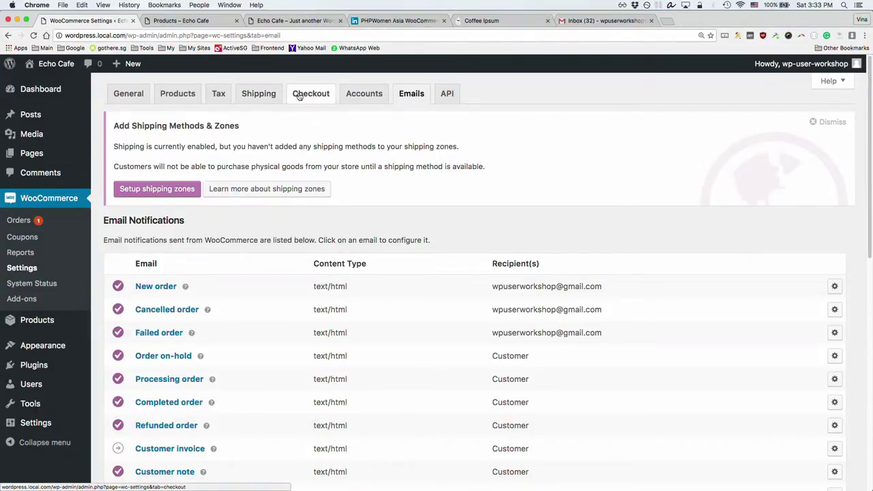
# - Show the workshop deck's WooCommerce Shortcode slide (4 of 5) full screen in SlideShare
pyautogui.click(377, 23)
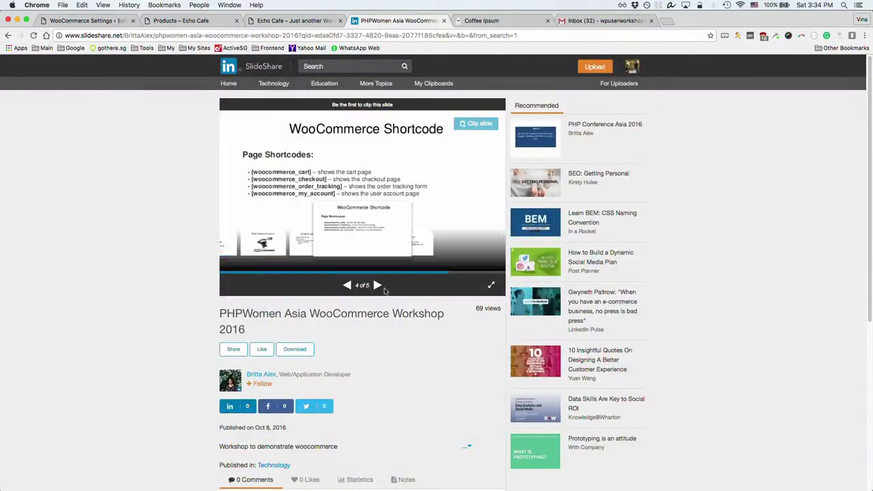
pyautogui.click(491, 287)
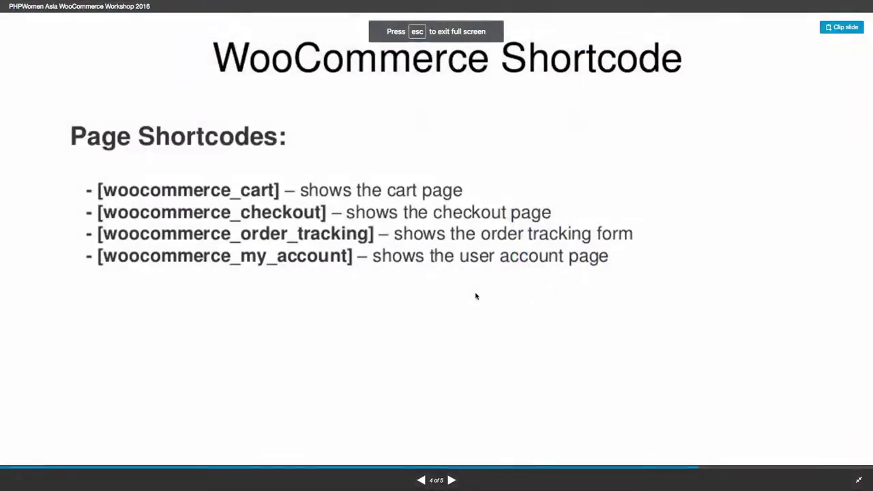
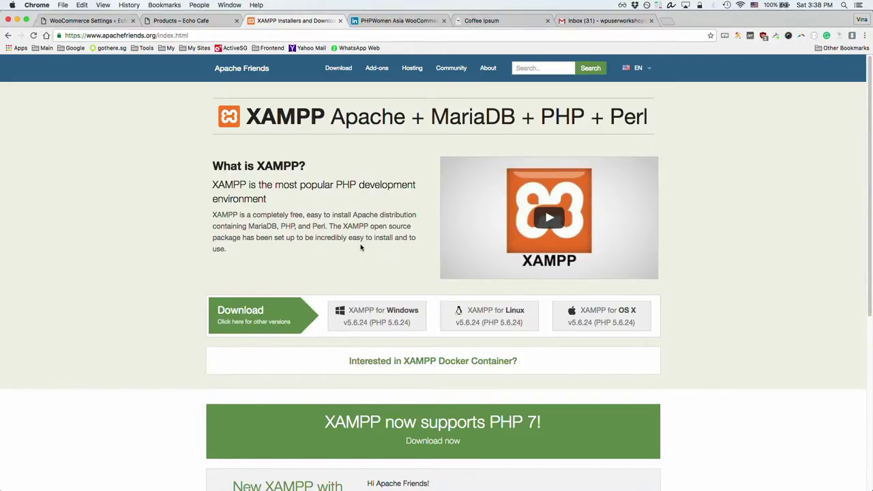
# - Search Google for 'mamp mac' and open the official MAMP & MAMP PRO site at mamp.info
pyautogui.click(381, 21)
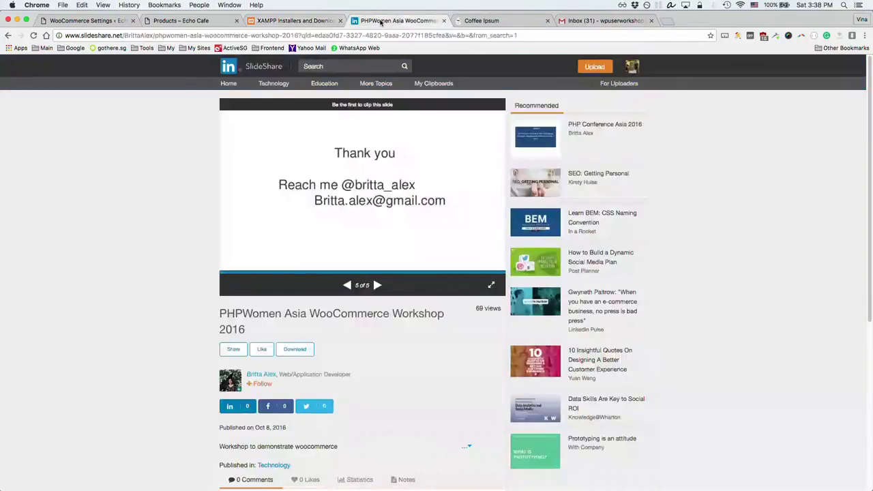
pyautogui.click(379, 32)
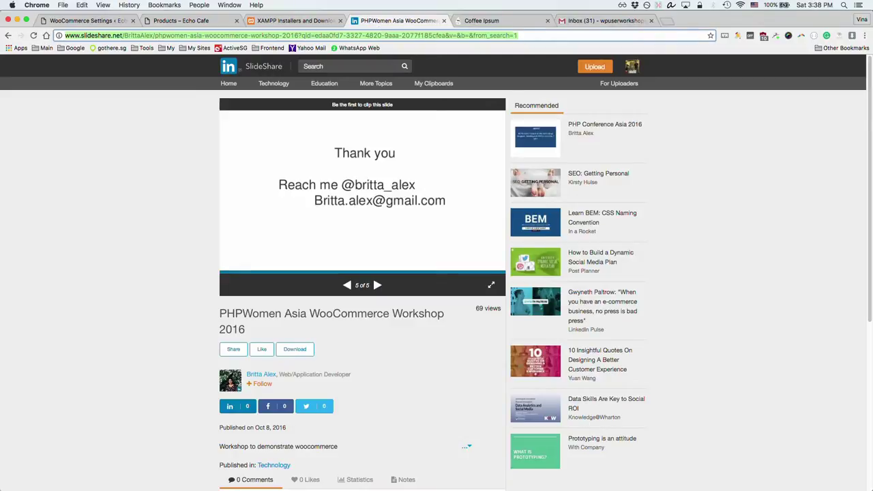
pyautogui.write('mamp')
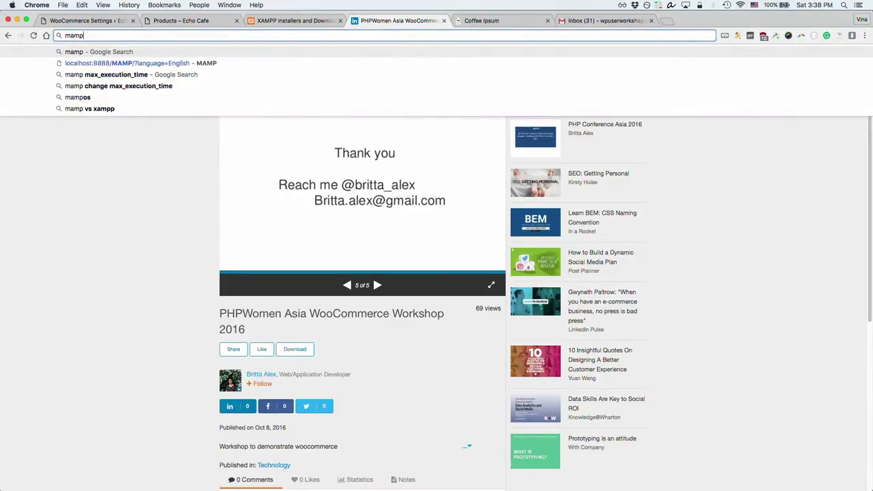
pyautogui.write(' mac')
pyautogui.press('Return')
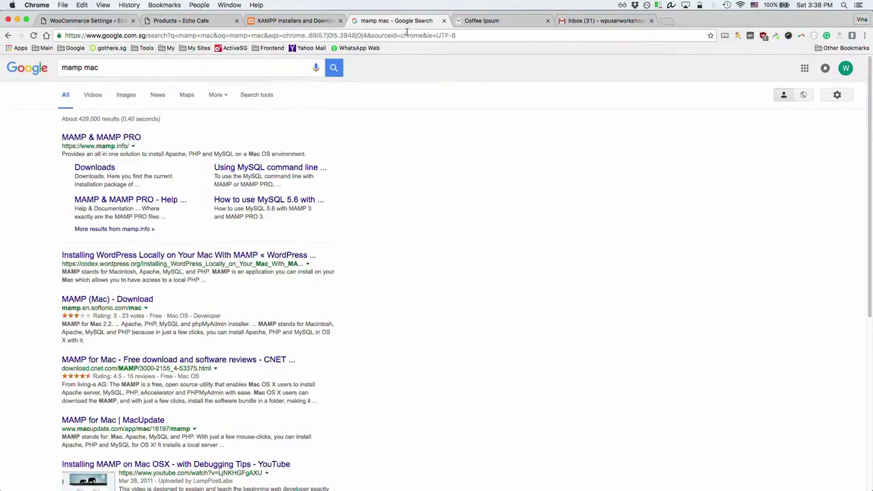
pyautogui.click(111, 139)
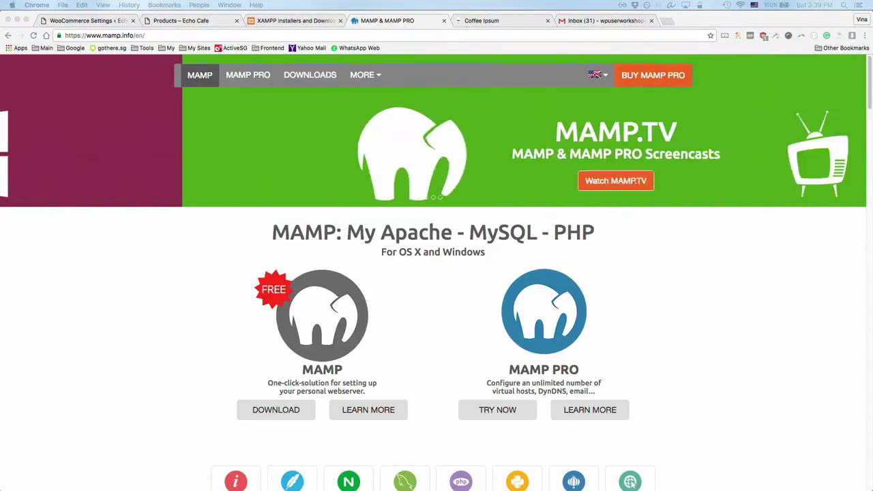
# - Move the MAMP control window, with Apache and MySQL running, to the left beside the terminal
pyautogui.moveTo(346, 266); pyautogui.dragTo(344, 239)
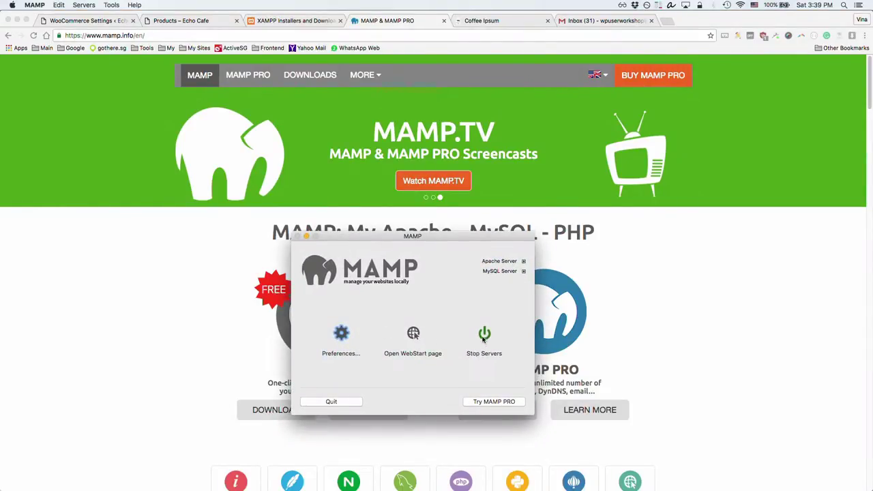
pyautogui.moveTo(451, 239); pyautogui.dragTo(215, 240)
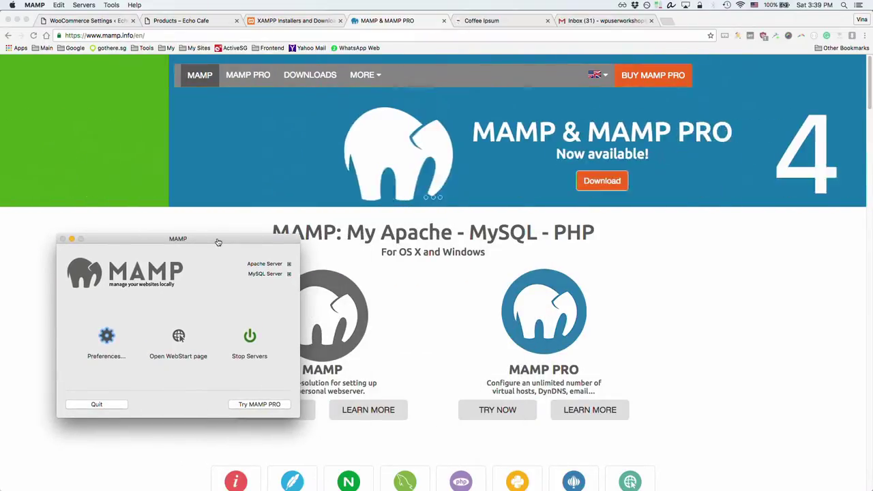
pyautogui.press('super+Tab')
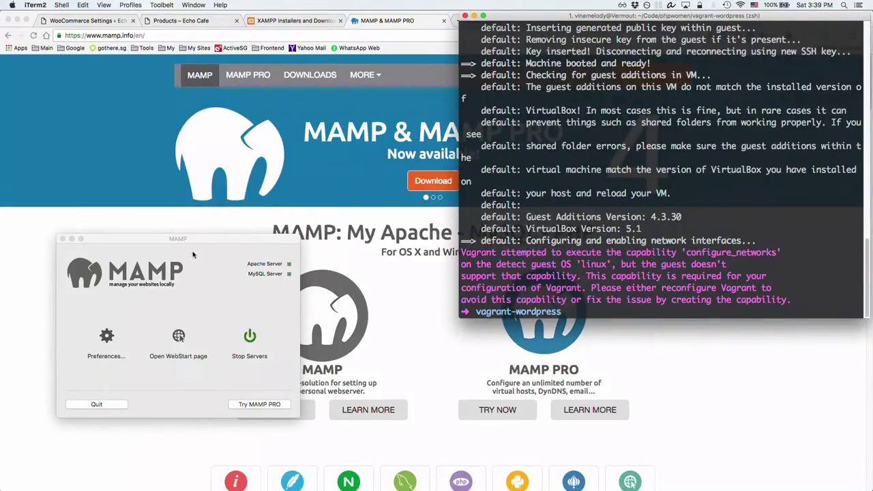
pyautogui.click(161, 242)
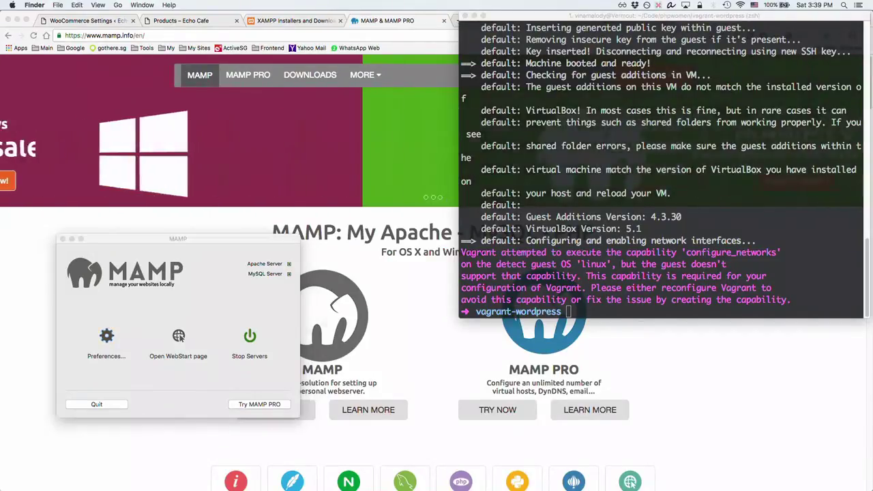
# - Show the htdocs site folders in Finder: anchor, echocafe, echocafe1, echocafecommerce, Formidable and jupiter
pyautogui.press('super+Tab')
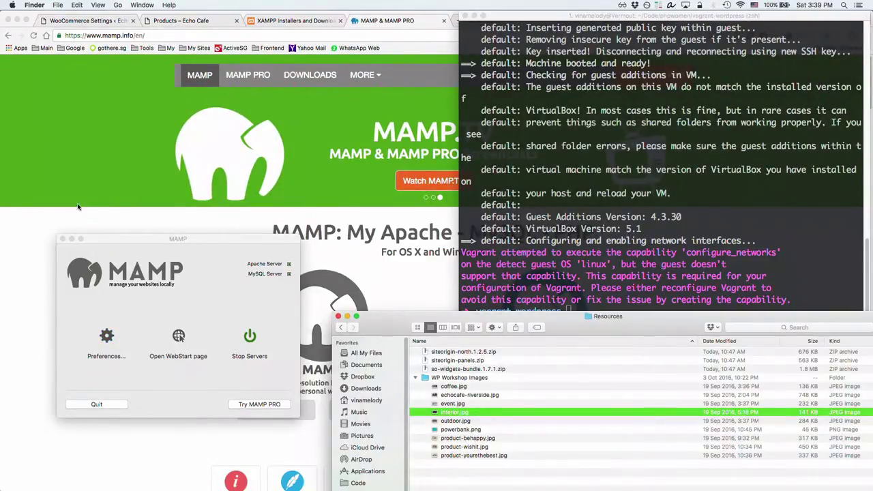
pyautogui.moveTo(394, 333); pyautogui.dragTo(369, 304)
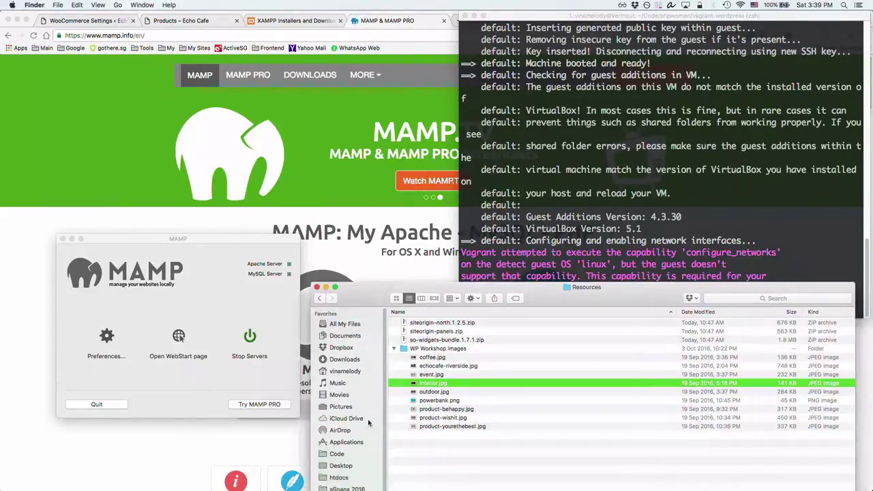
pyautogui.click(346, 480)
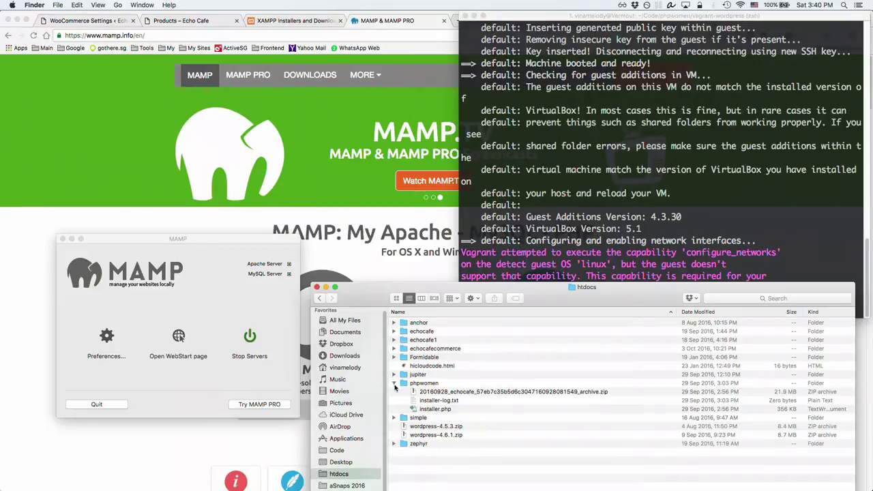
pyautogui.click(394, 384)
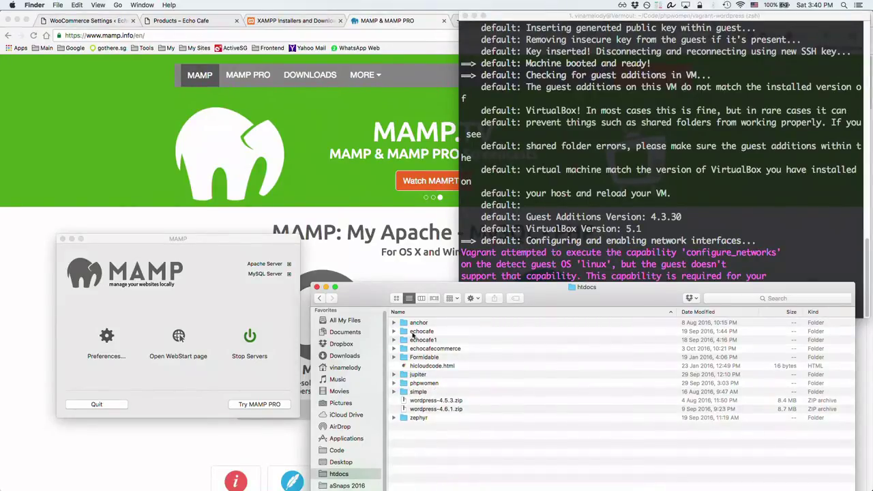
pyautogui.click(423, 324)
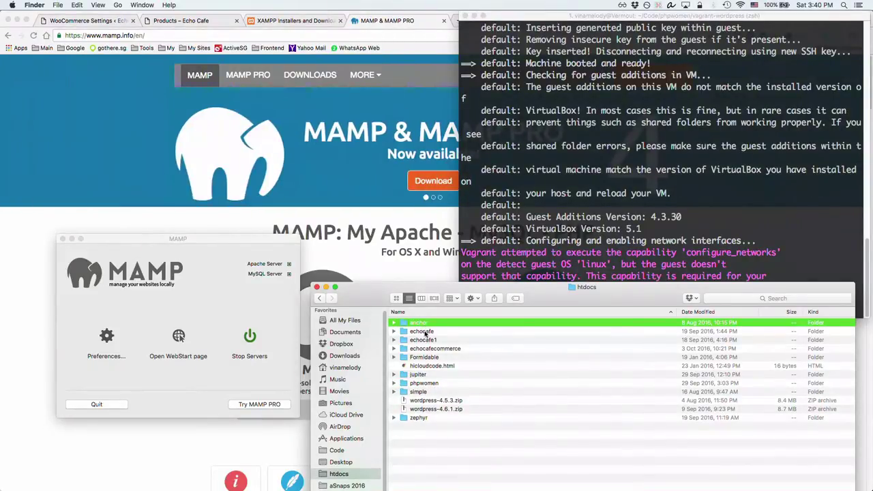
pyautogui.click(426, 331)
pyautogui.click(429, 341)
pyautogui.click(430, 348)
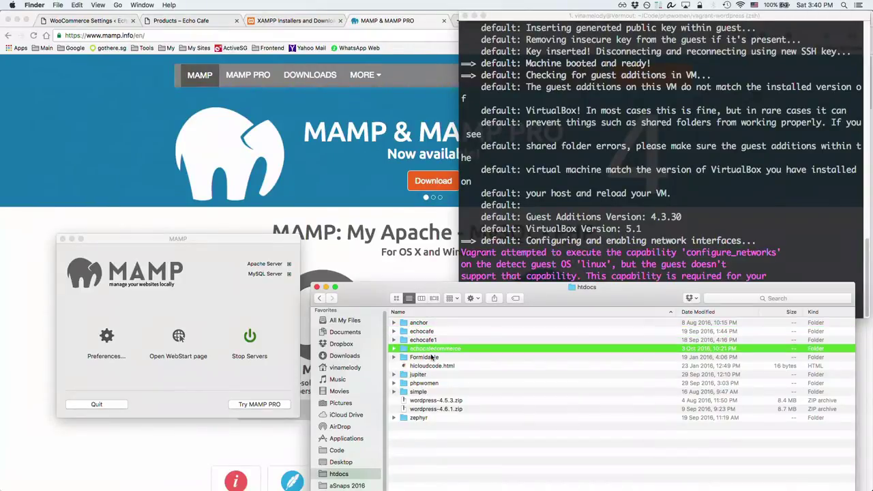
pyautogui.click(431, 356)
pyautogui.click(428, 375)
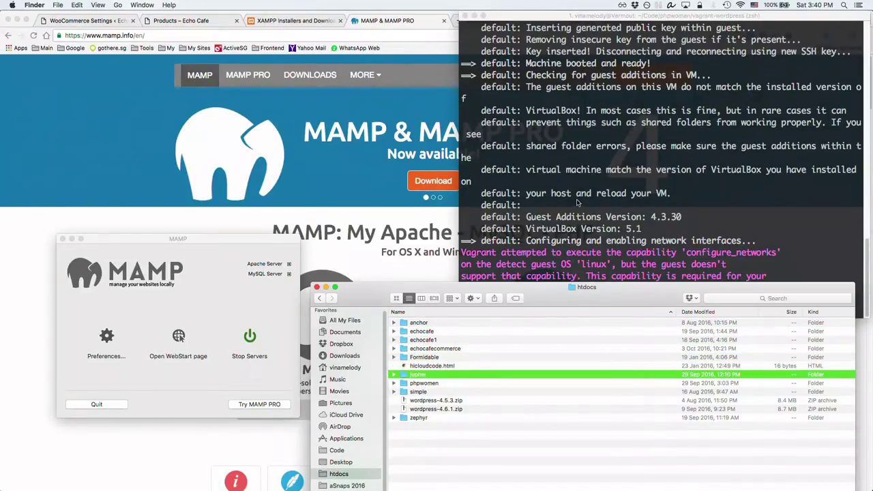
# - Allow the Safe Browsing connection, reselect the jupiter folder, and return to Chrome
pyautogui.click(576, 200)
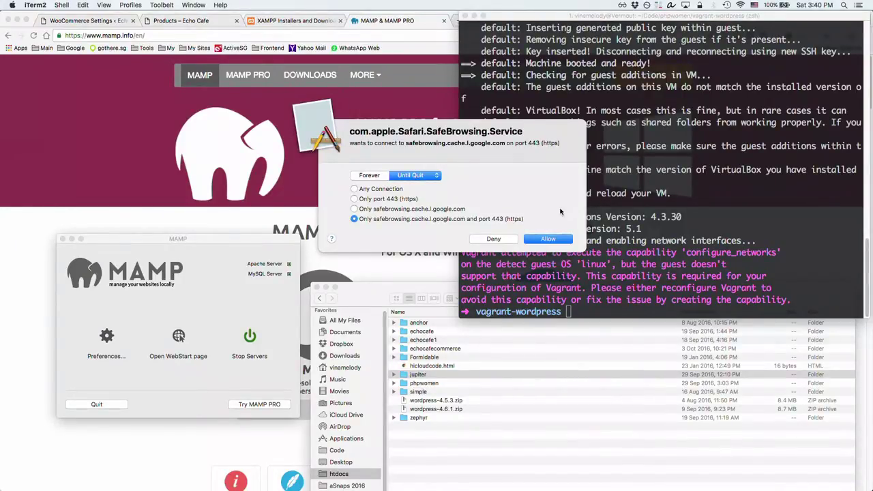
pyautogui.click(549, 239)
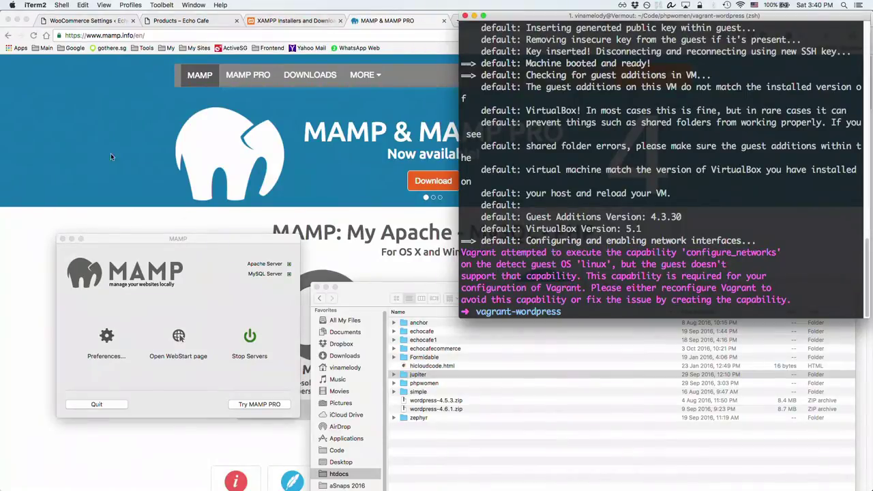
pyautogui.click(237, 240)
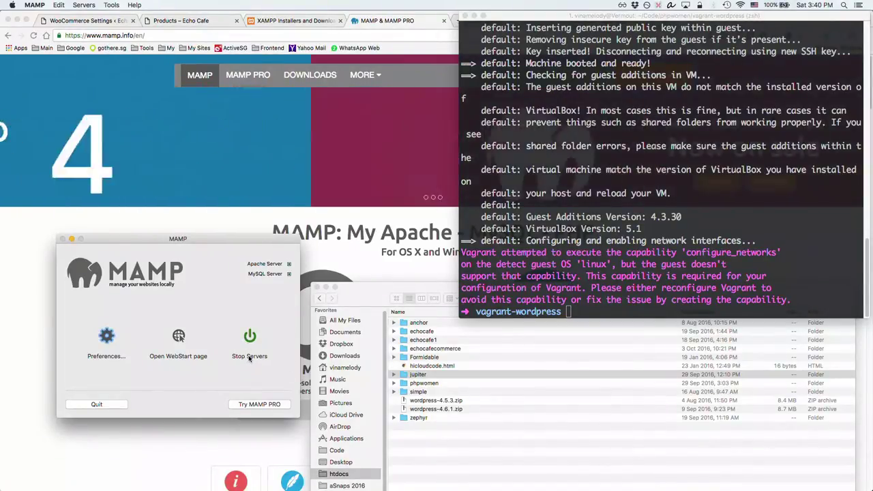
pyautogui.click(479, 450)
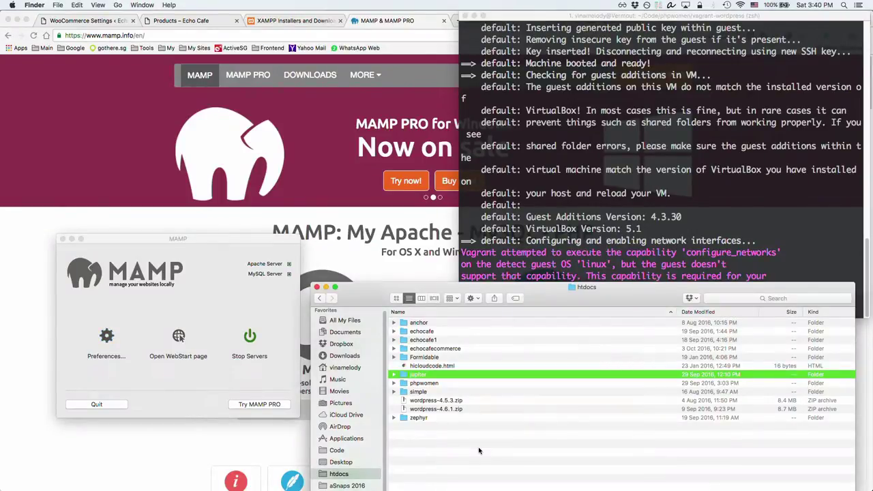
pyautogui.click(422, 376)
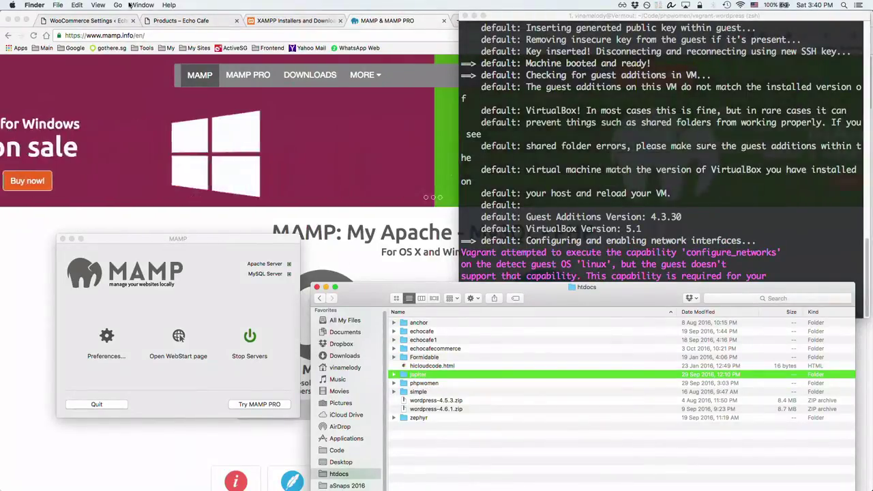
pyautogui.click(97, 37)
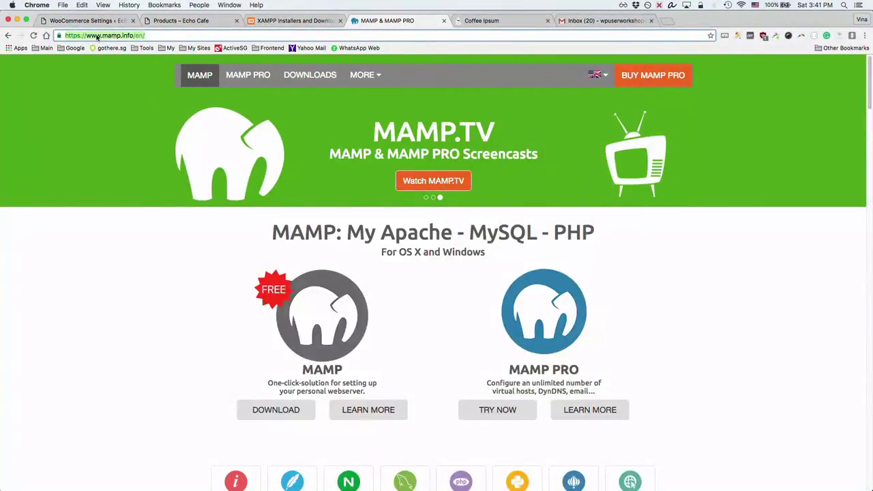
# - Load localhost:8888/jupiter/ in Chrome and allow the web server's outgoing connection
pyautogui.write('localhost')
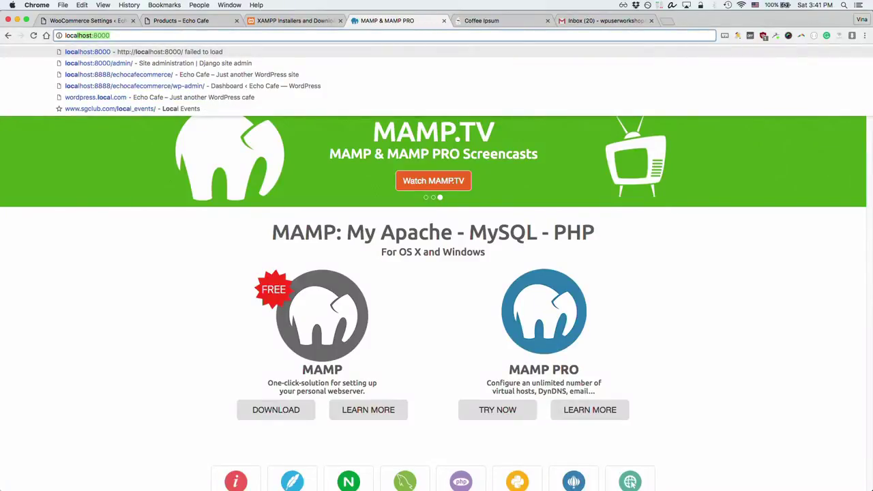
pyautogui.press('Down')
pyautogui.press('Down')
pyautogui.press('BackSpace')
pyautogui.press('BackSpace')
pyautogui.press('BackSpace')
pyautogui.press('BackSpace')
pyautogui.press('BackSpace')
pyautogui.press('BackSpace')
pyautogui.press('BackSpace')
pyautogui.press('BackSpace')
pyautogui.press('BackSpace')
pyautogui.press('BackSpace')
pyautogui.press('BackSpace')
pyautogui.press('BackSpace')
pyautogui.press('BackSpace')
pyautogui.press('BackSpace')
pyautogui.press('BackSpace')
pyautogui.press('BackSpace')
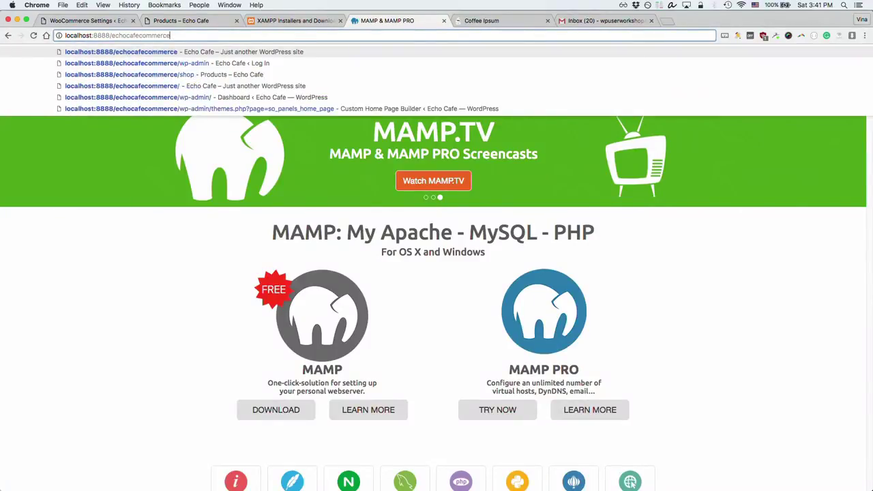
pyautogui.press('BackSpace')
pyautogui.write('jupiter')
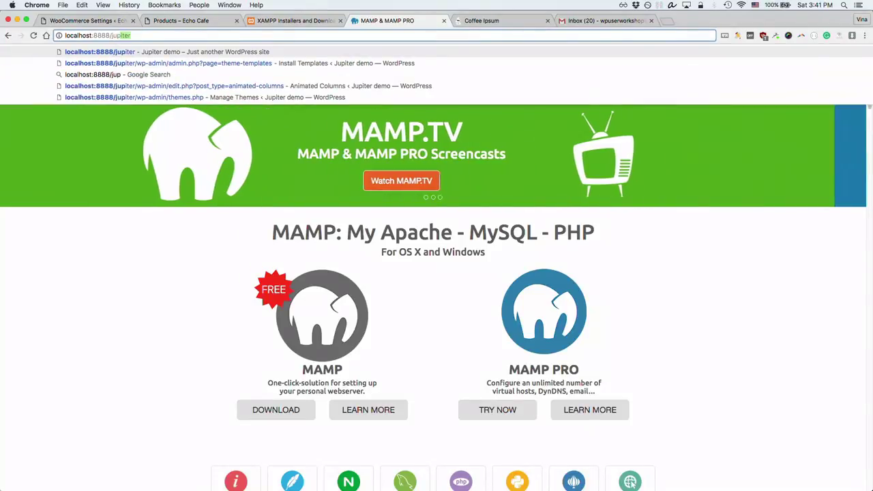
pyautogui.press('Return')
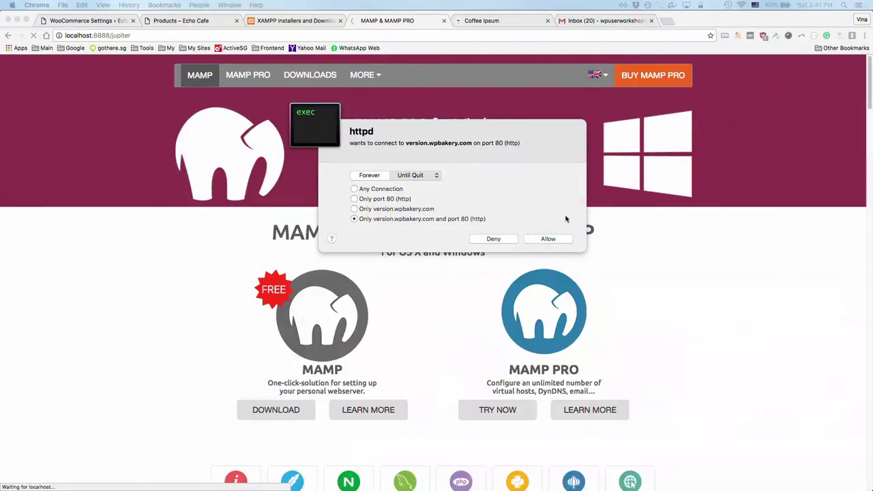
pyautogui.click(548, 238)
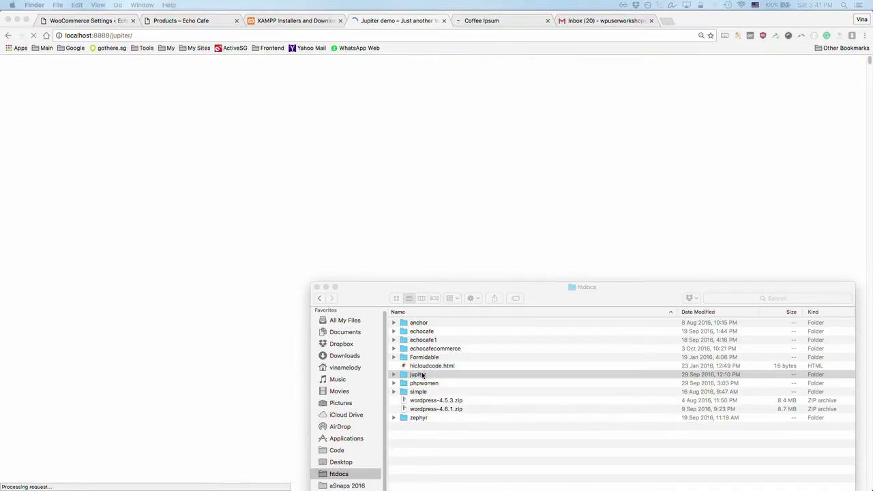
# - Show the jupiter folder's index.php, then scroll through the loaded Jupiter demo homepage
pyautogui.doubleClick(422, 374)
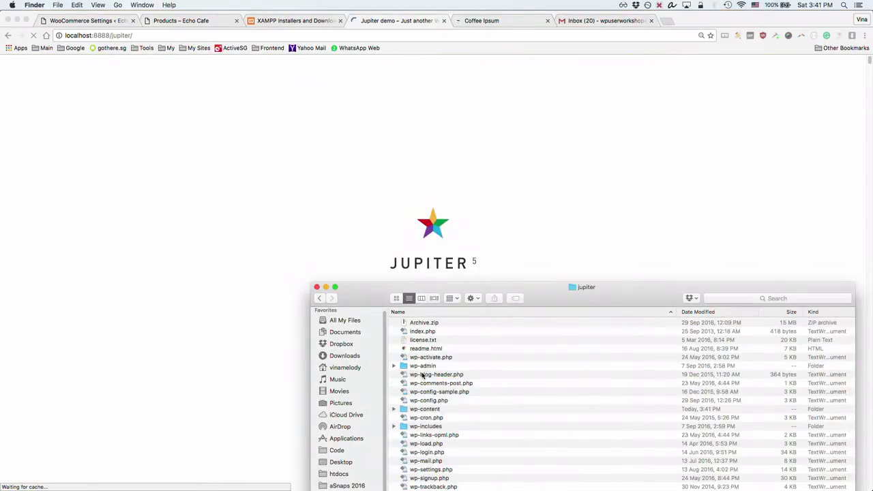
pyautogui.click(456, 331)
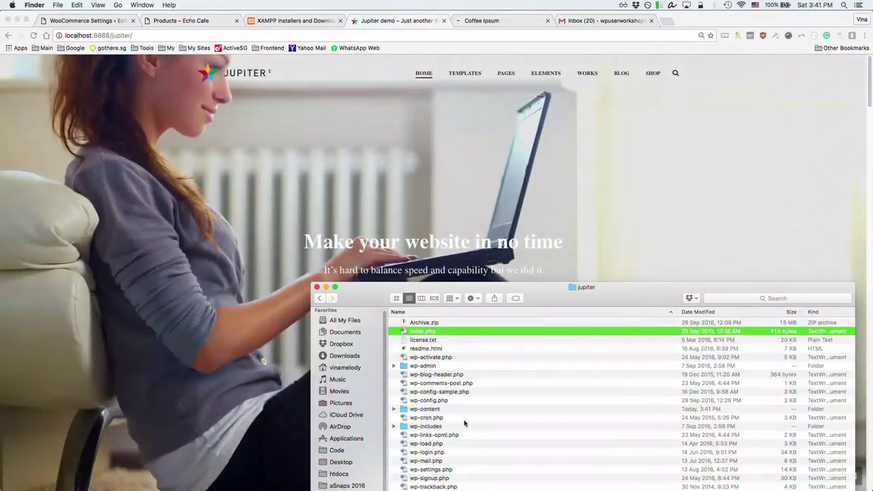
pyautogui.click(258, 292)
pyautogui.scroll(-12, 255, 294)
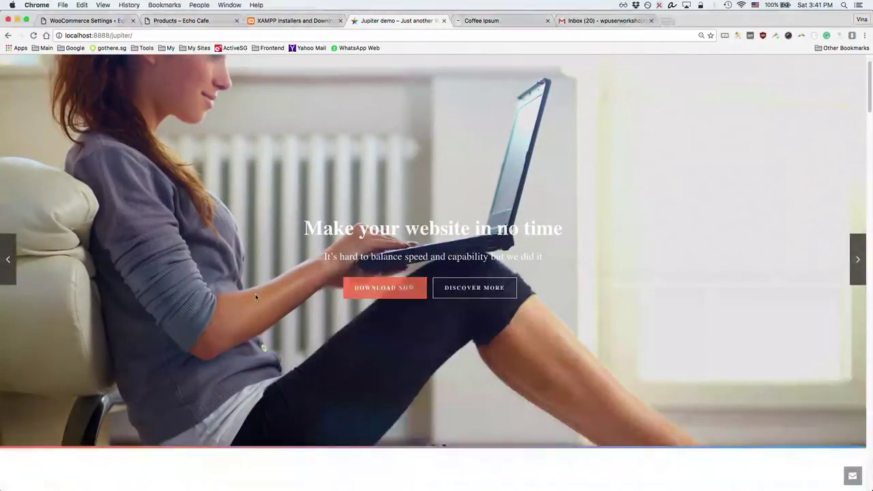
pyautogui.scroll(-15, 256, 298)
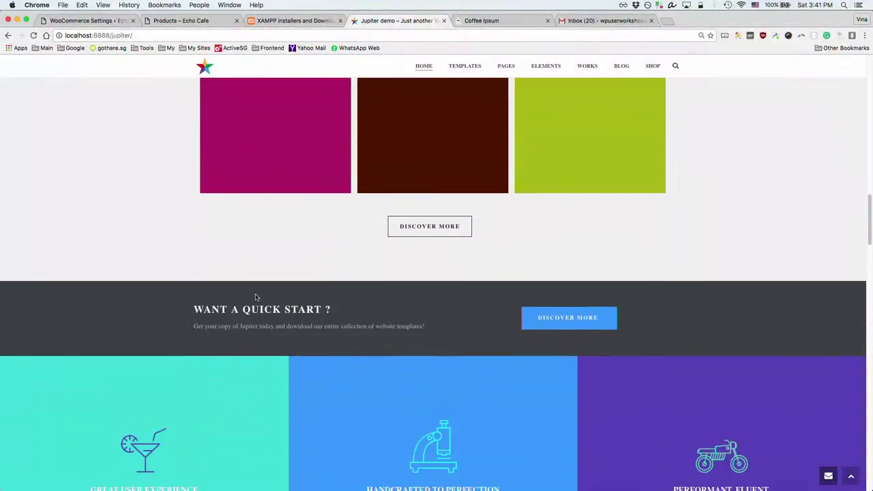
pyautogui.scroll(-10, 256, 298)
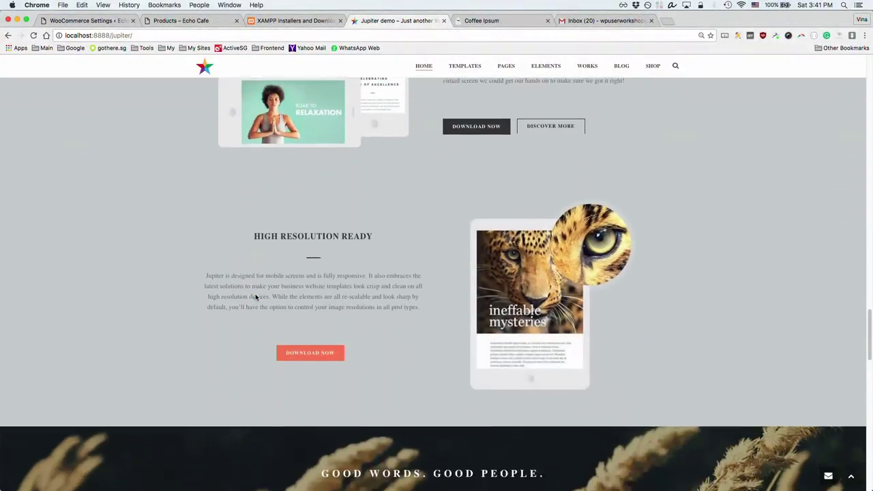
pyautogui.scroll(3, 256, 297)
pyautogui.scroll(1, 256, 297)
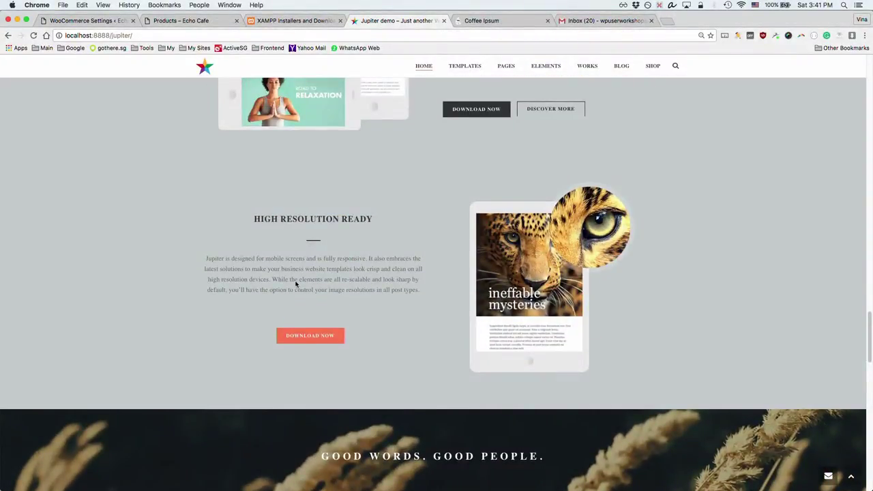
pyautogui.scroll(-15, 294, 283)
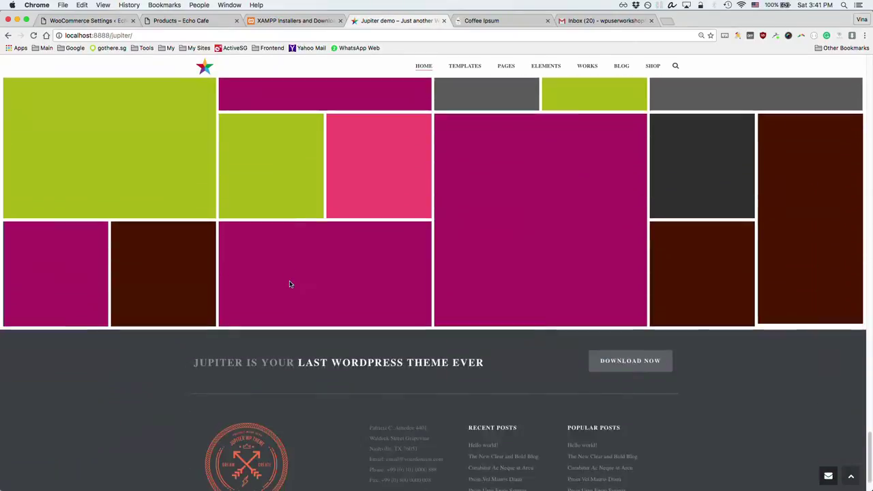
pyautogui.scroll(15, 289, 284)
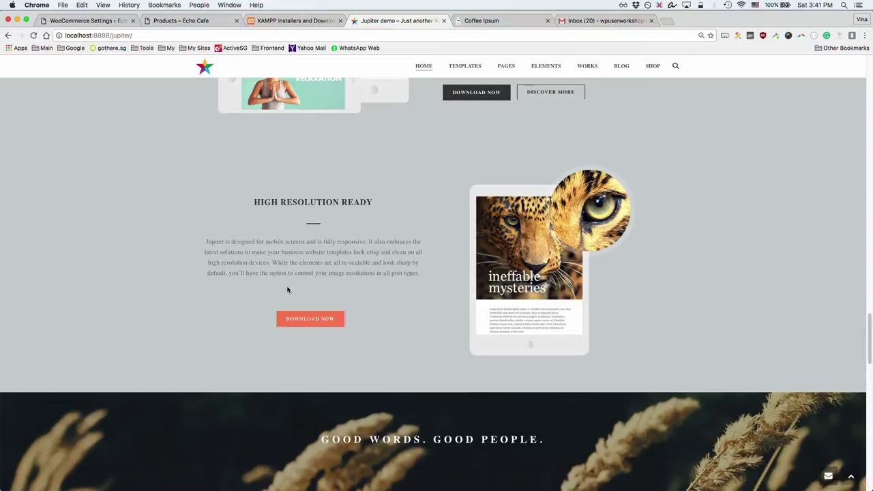
pyautogui.scroll(10, 247, 271)
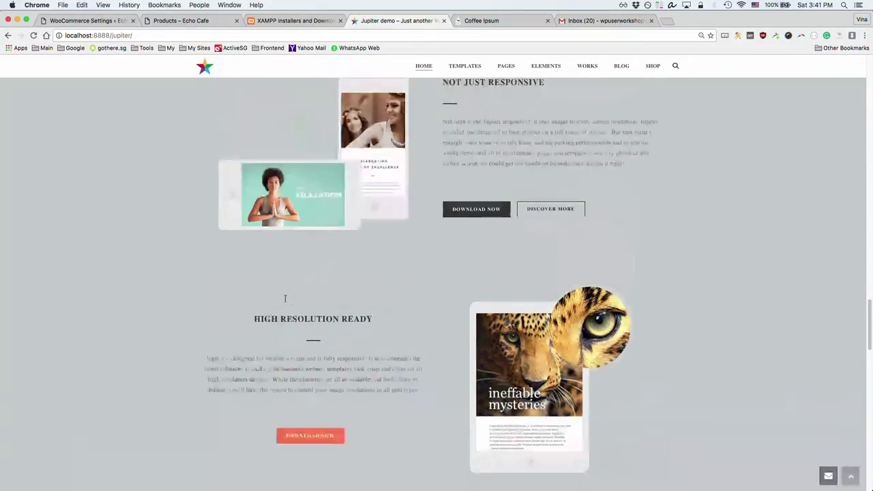
pyautogui.scroll(5, 287, 303)
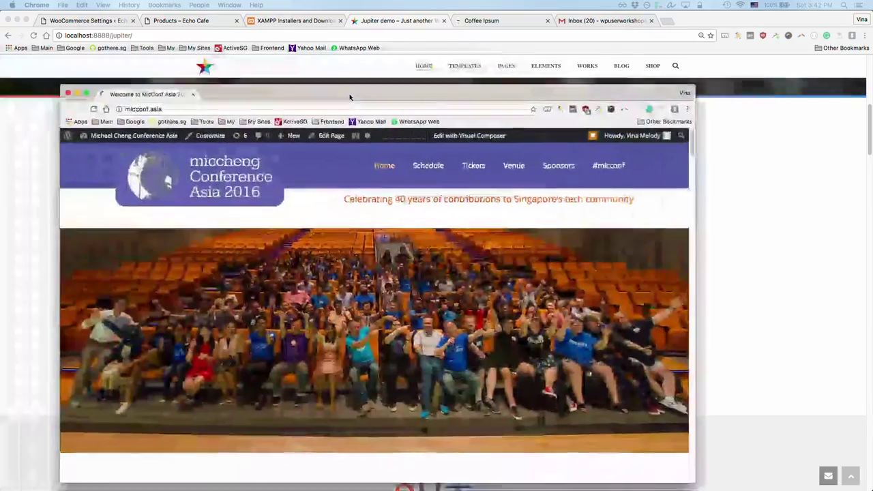
# - Maximise the live micconf.asia window and scroll down through its page
pyautogui.moveTo(351, 94); pyautogui.dragTo(360, 86)
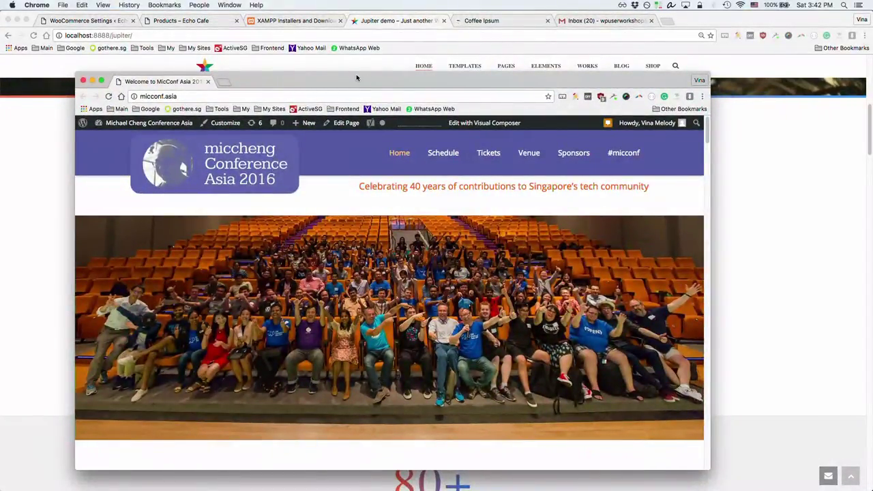
pyautogui.doubleClick(356, 74)
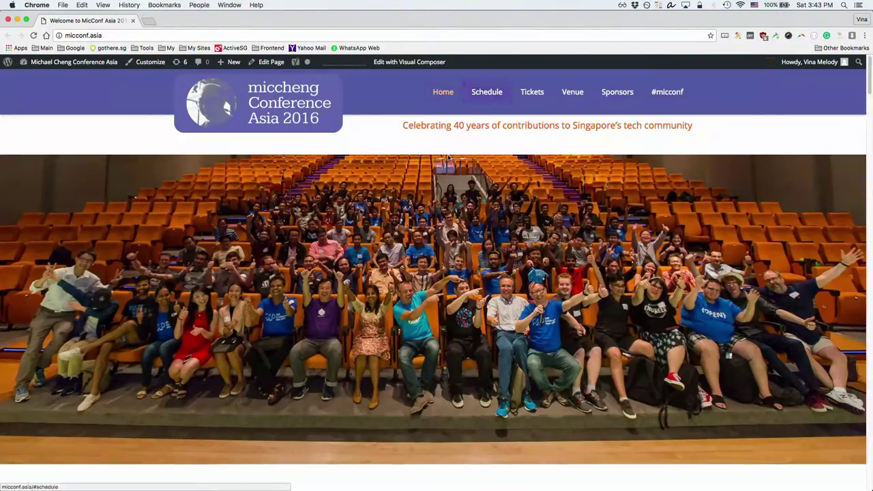
pyautogui.scroll(-5, 450, 150)
pyautogui.scroll(-3, 361, 192)
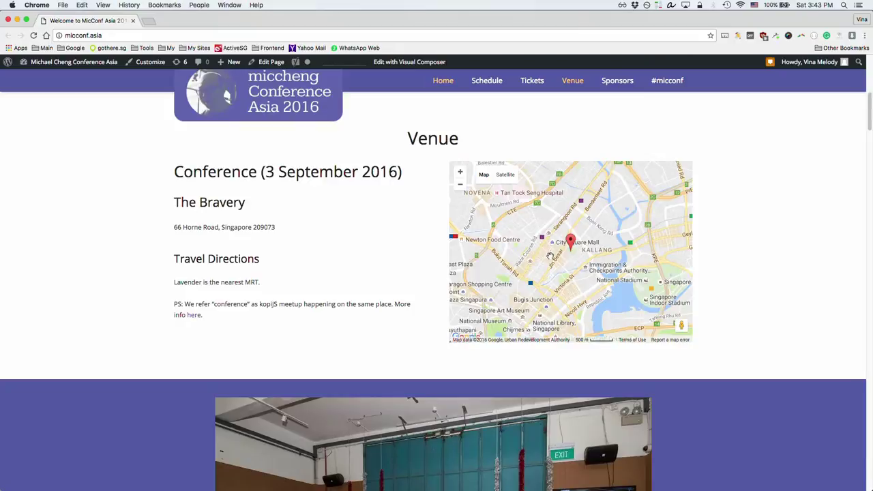
pyautogui.scroll(-3, 543, 251)
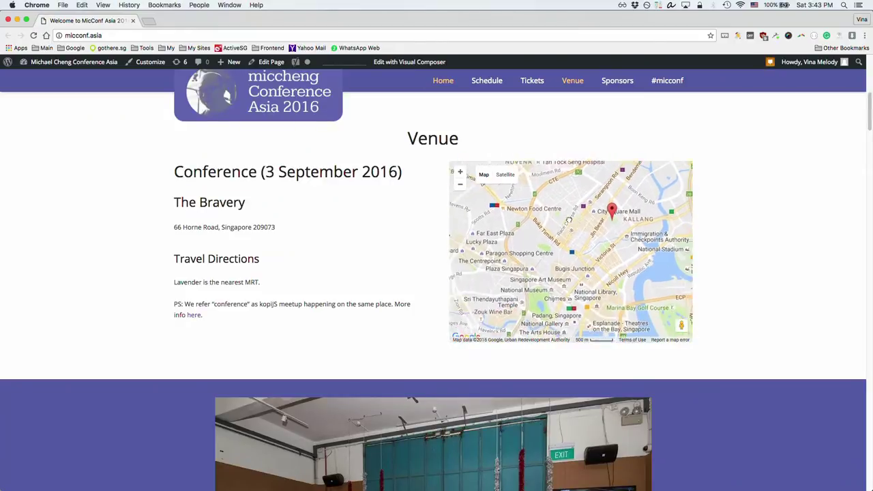
pyautogui.scroll(-6, 354, 241)
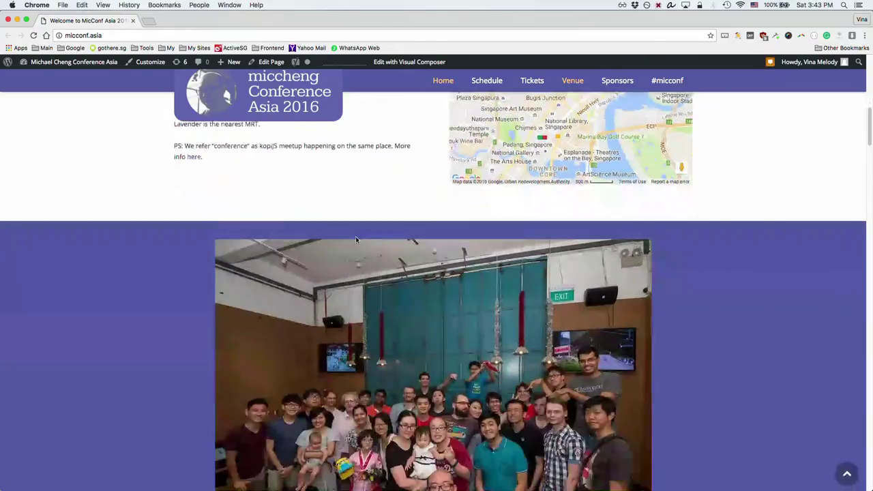
pyautogui.scroll(-10, 413, 300)
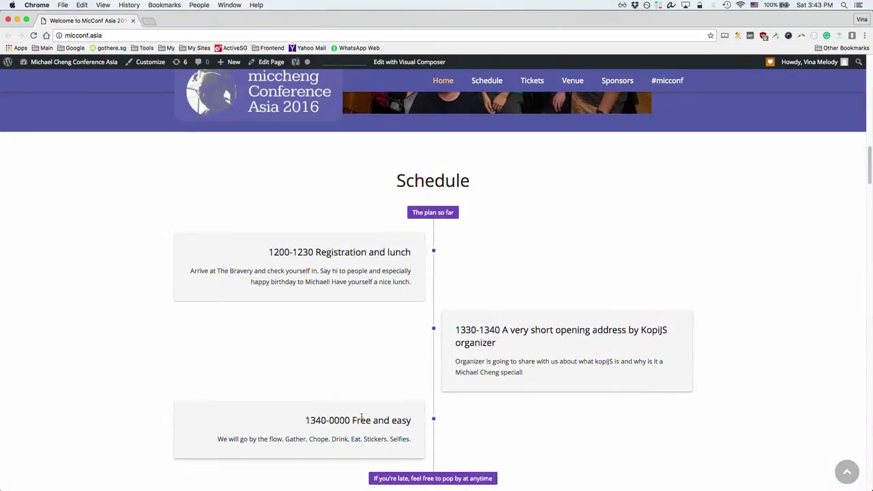
pyautogui.scroll(-2, 360, 412)
pyautogui.scroll(-8, 360, 411)
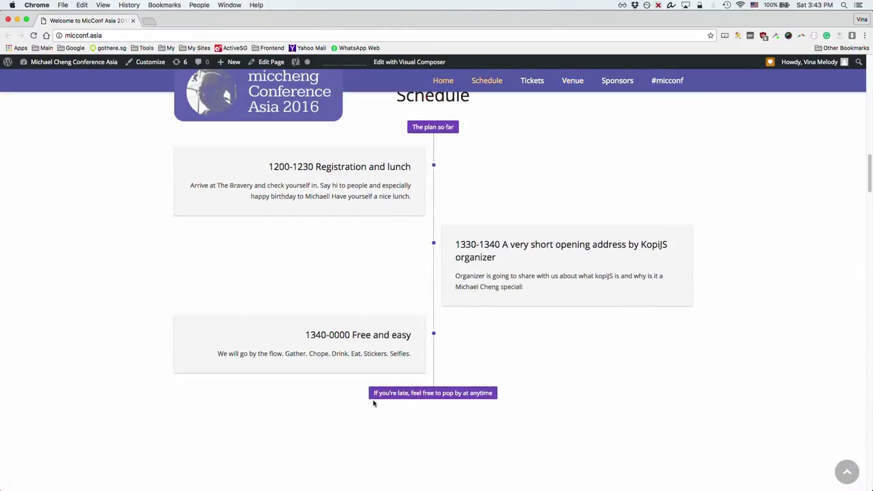
pyautogui.scroll(-10, 382, 398)
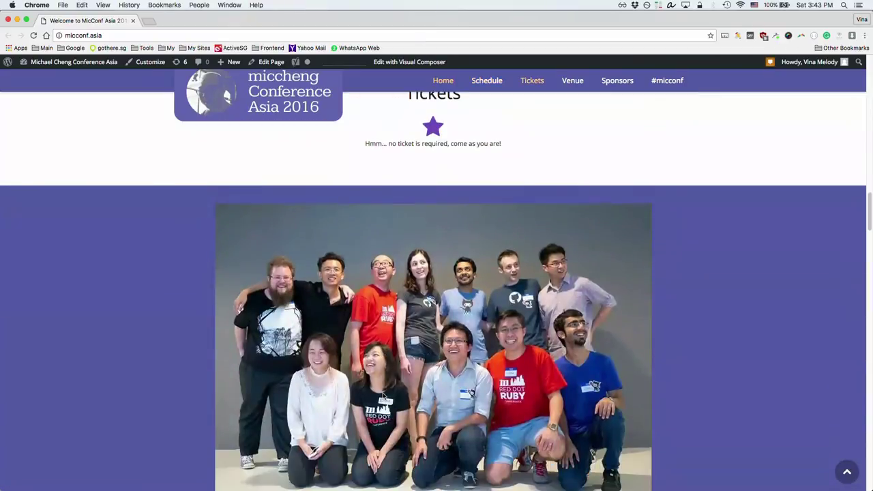
pyautogui.scroll(-14, 384, 396)
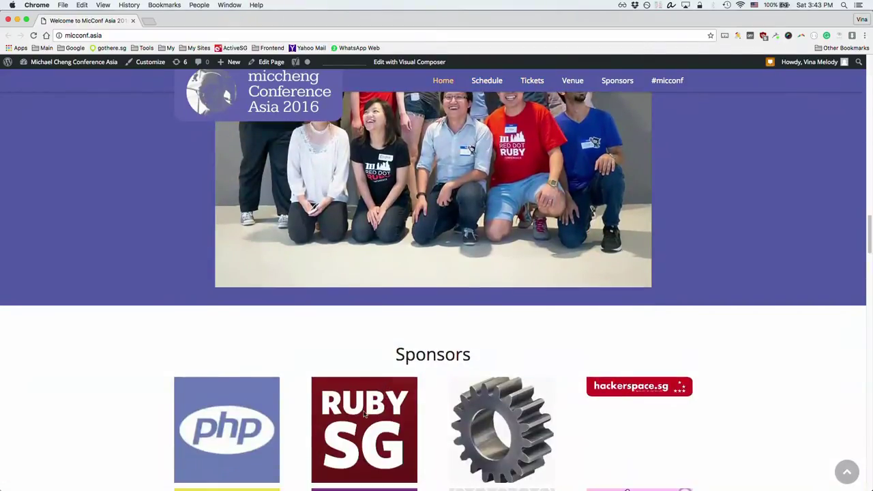
pyautogui.scroll(-16, 369, 407)
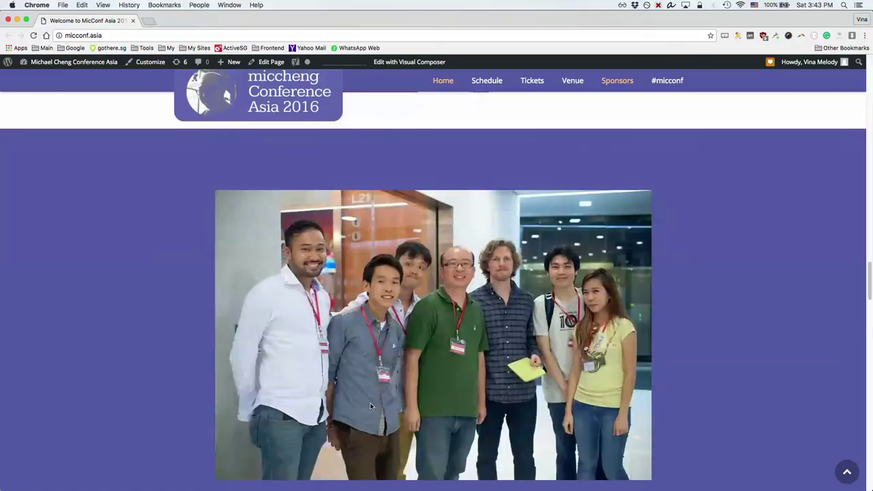
pyautogui.scroll(-5, 372, 406)
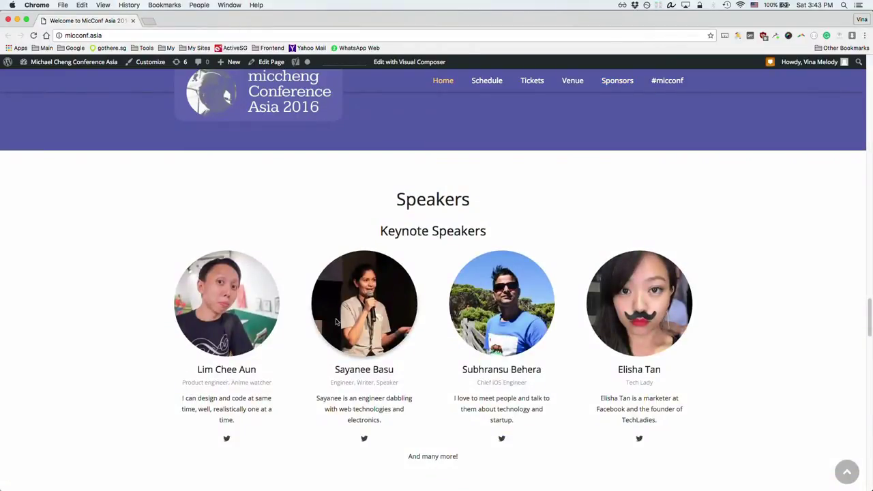
pyautogui.scroll(-16, 423, 344)
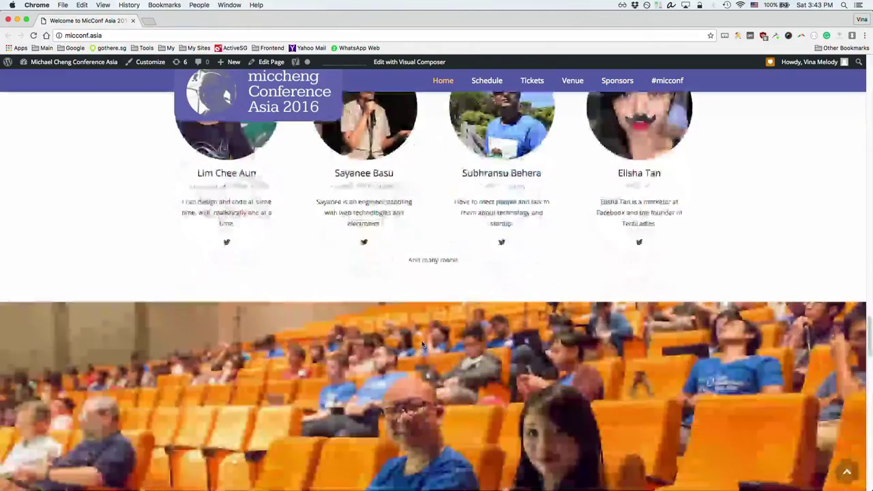
pyautogui.scroll(-9, 424, 339)
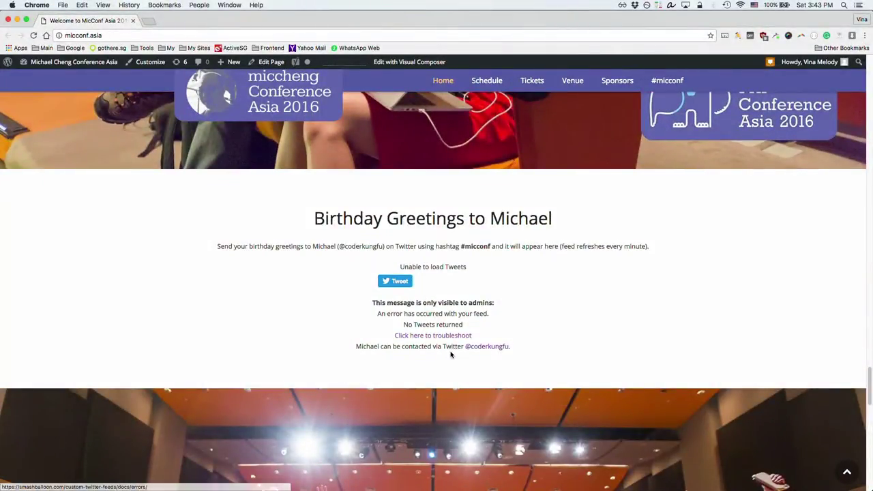
pyautogui.scroll(-10, 418, 311)
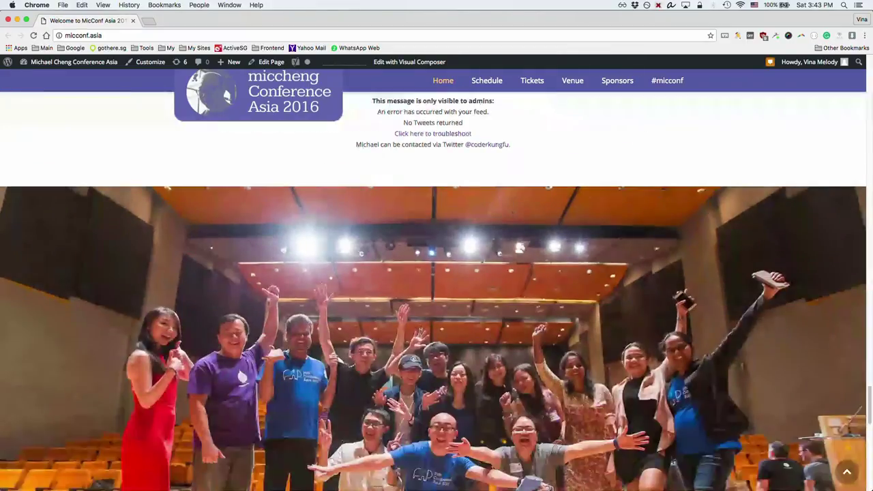
pyautogui.scroll(-10, 421, 325)
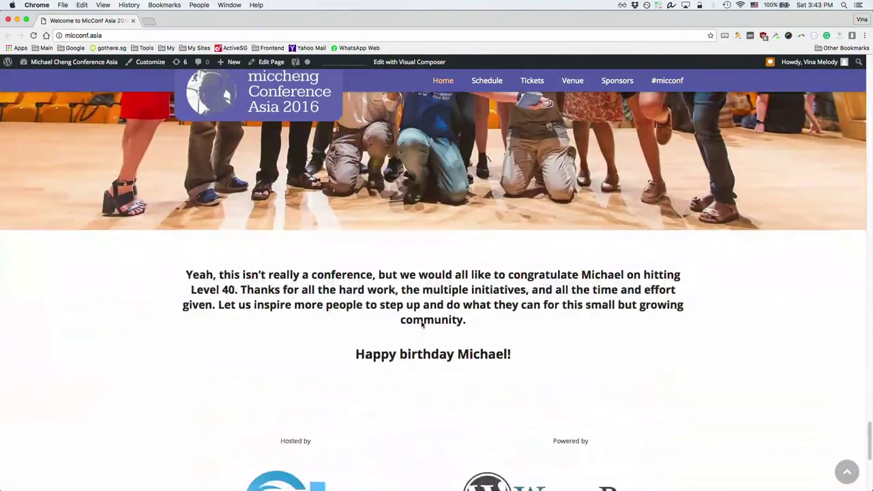
pyautogui.scroll(-5, 421, 325)
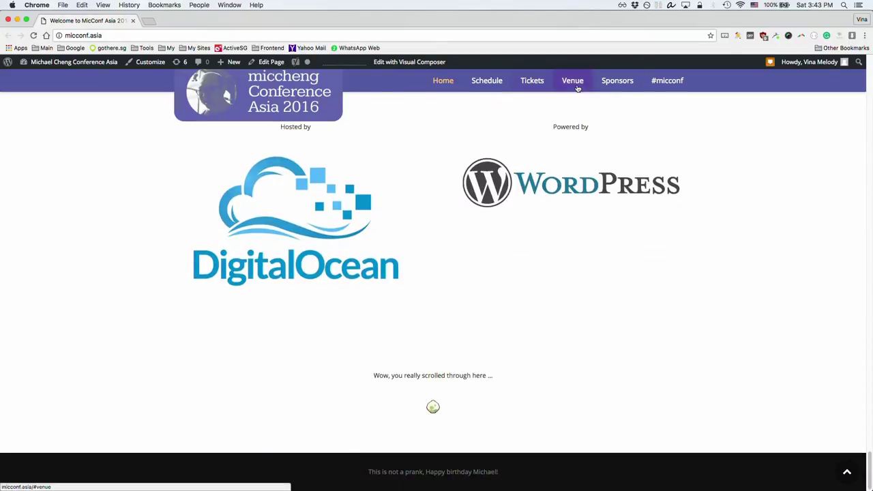
pyautogui.scroll(3, 393, 142)
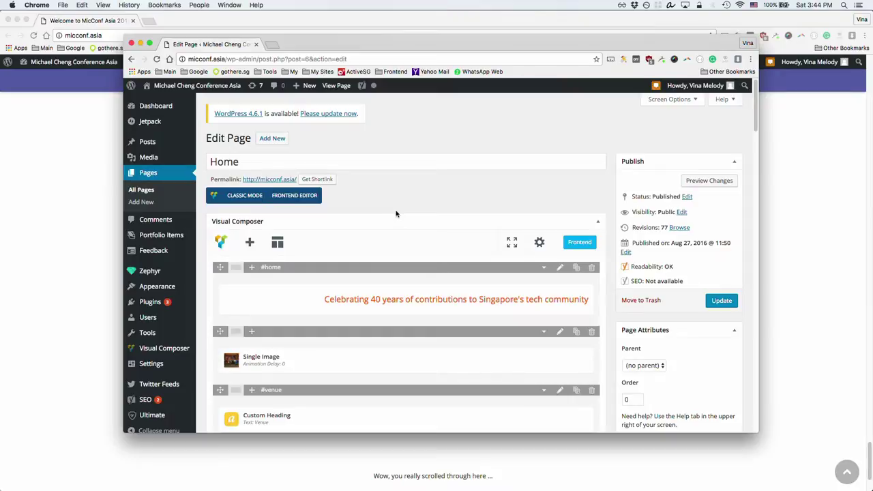
pyautogui.scroll(-3, 316, 212)
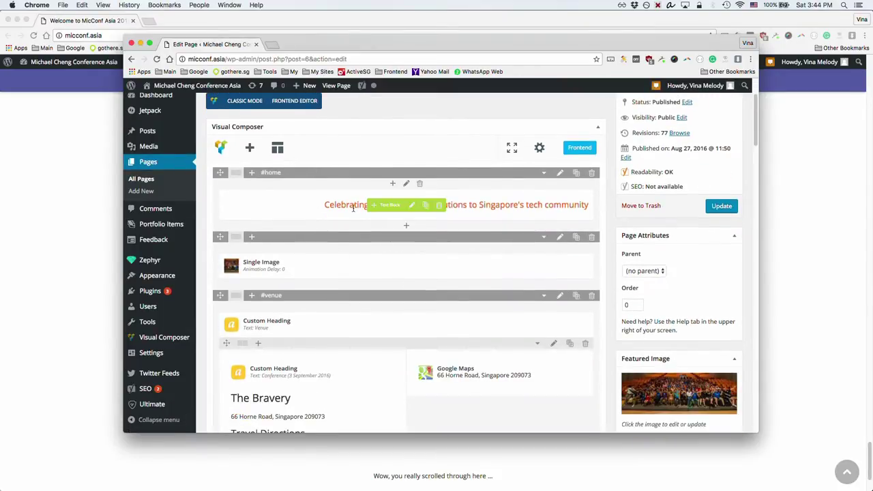
pyautogui.scroll(-4, 361, 225)
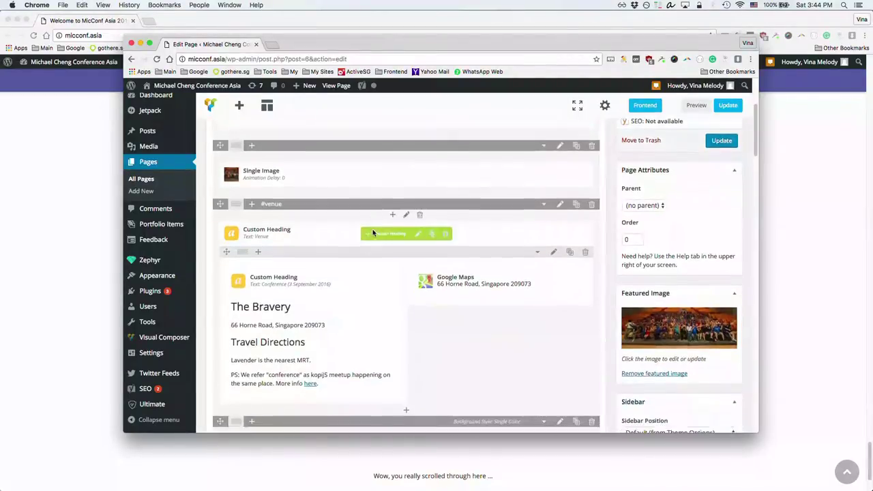
pyautogui.scroll(-6, 361, 255)
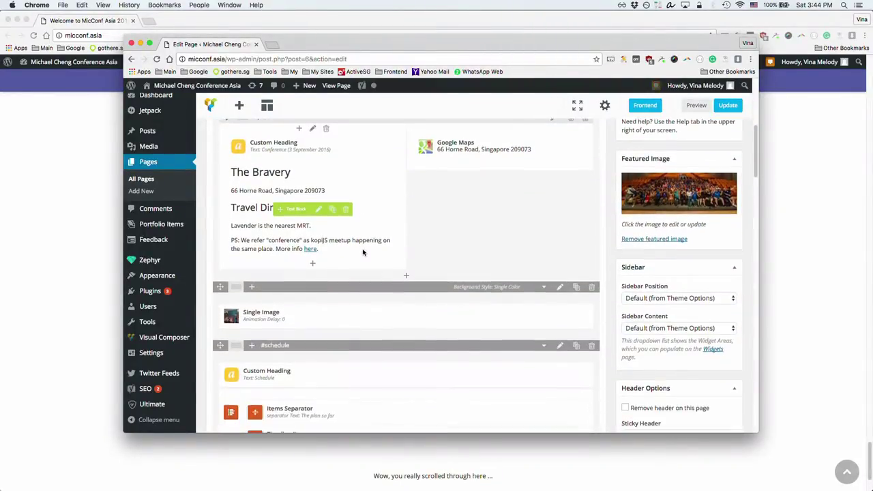
pyautogui.scroll(-3, 362, 253)
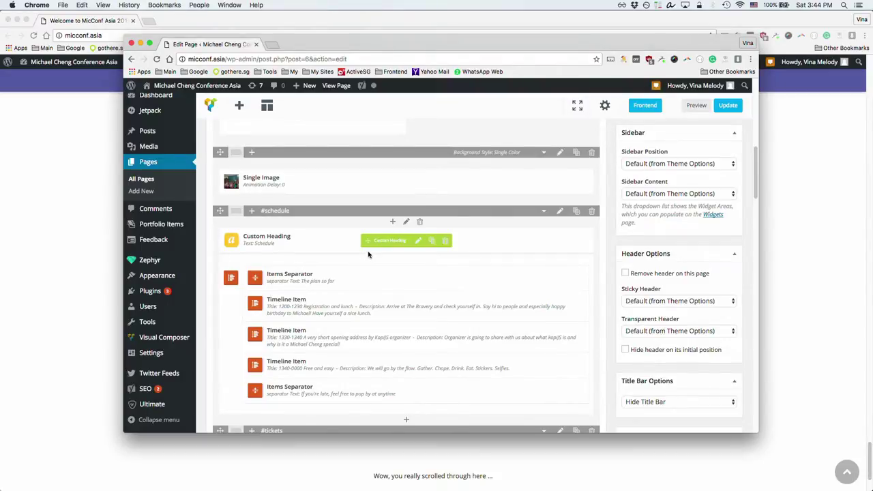
pyautogui.scroll(-5, 369, 254)
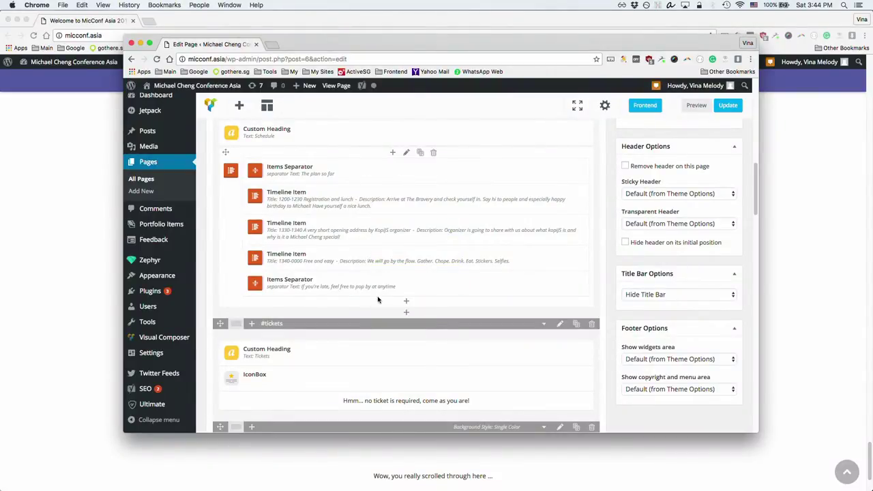
pyautogui.scroll(-8, 379, 300)
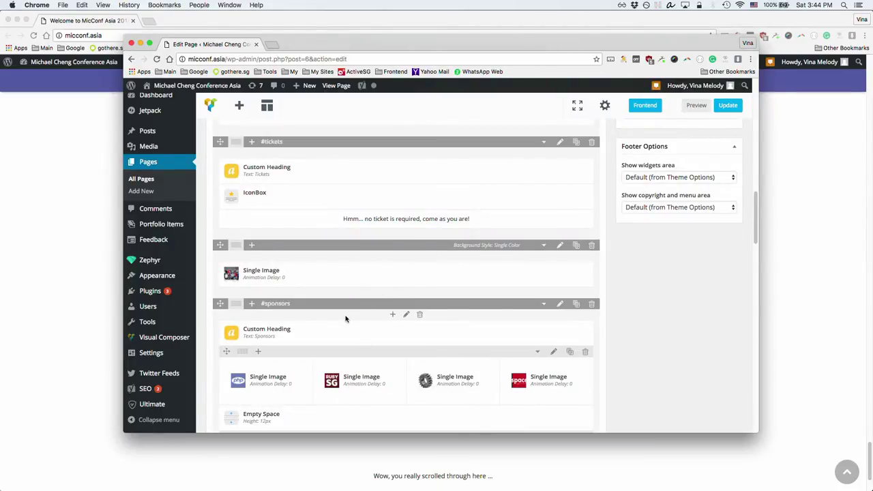
pyautogui.scroll(-5, 345, 316)
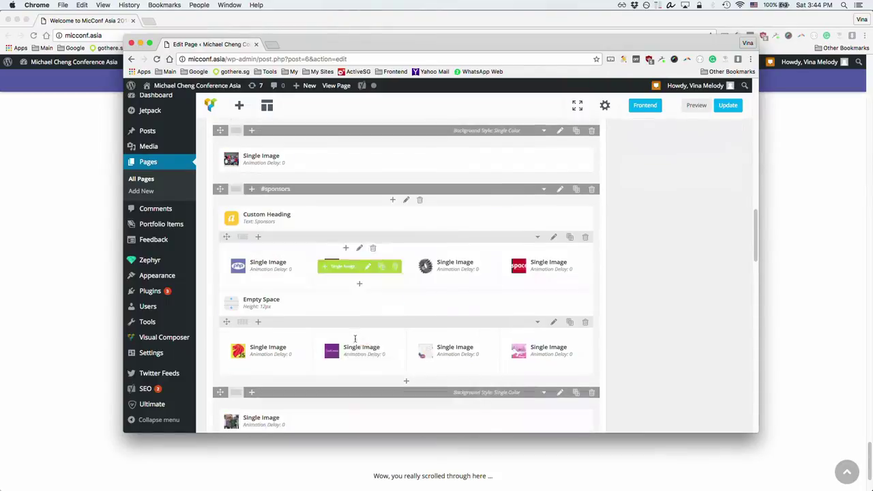
pyautogui.scroll(-3, 358, 276)
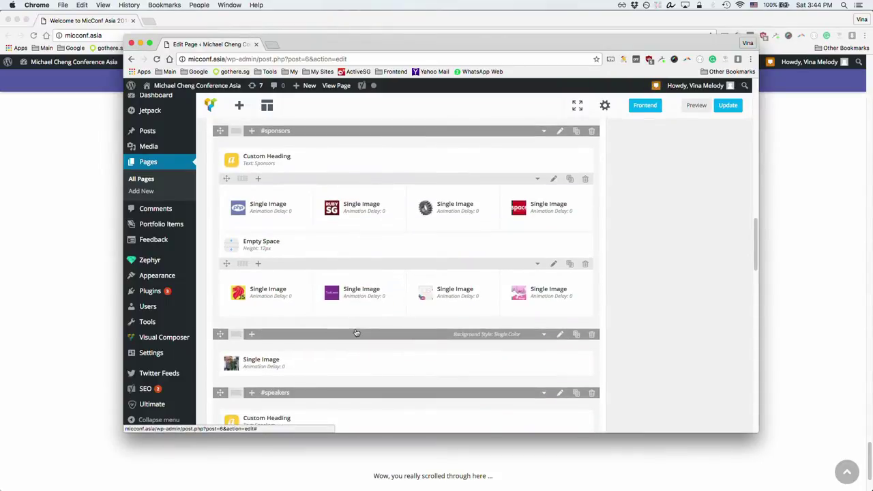
pyautogui.click(360, 58)
# - Load themeforest.net and open its WordPress themes category
pyautogui.write('themeforest.net')
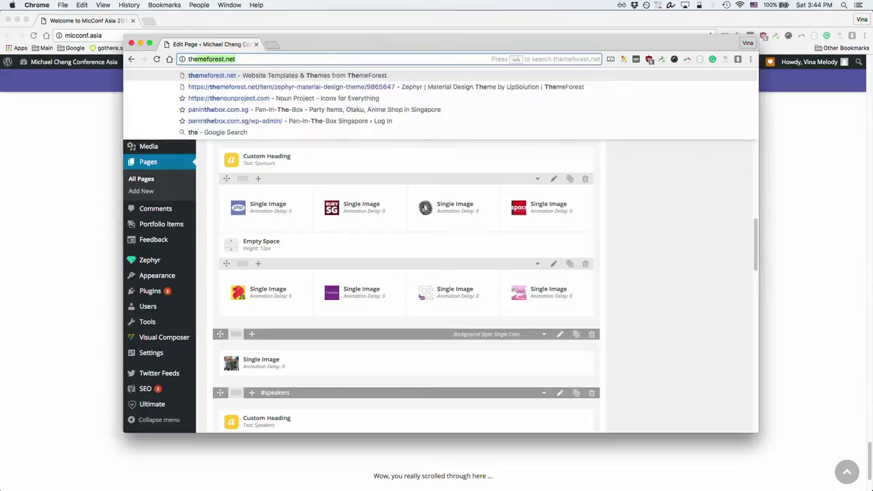
pyautogui.press('Return')
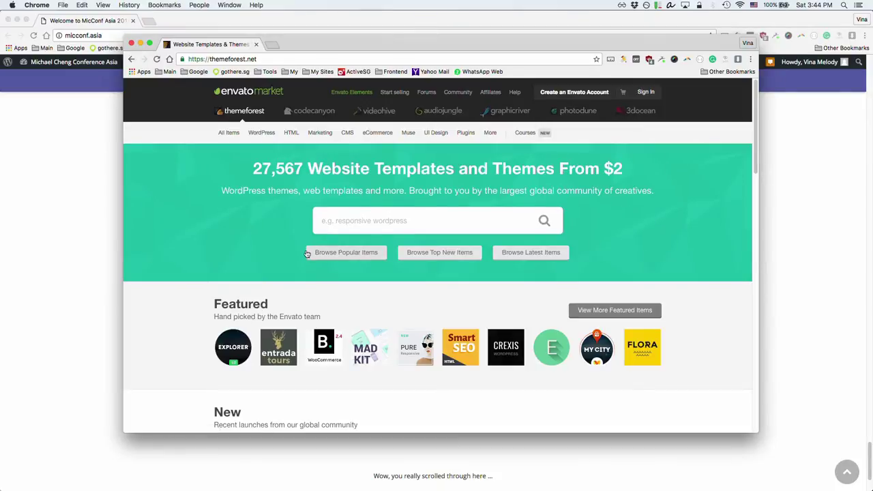
pyautogui.moveTo(262, 135)
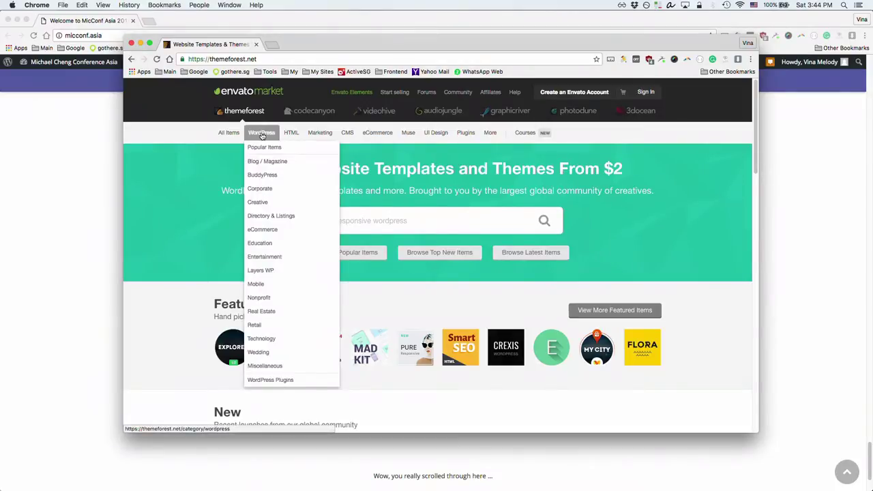
pyautogui.click(261, 135)
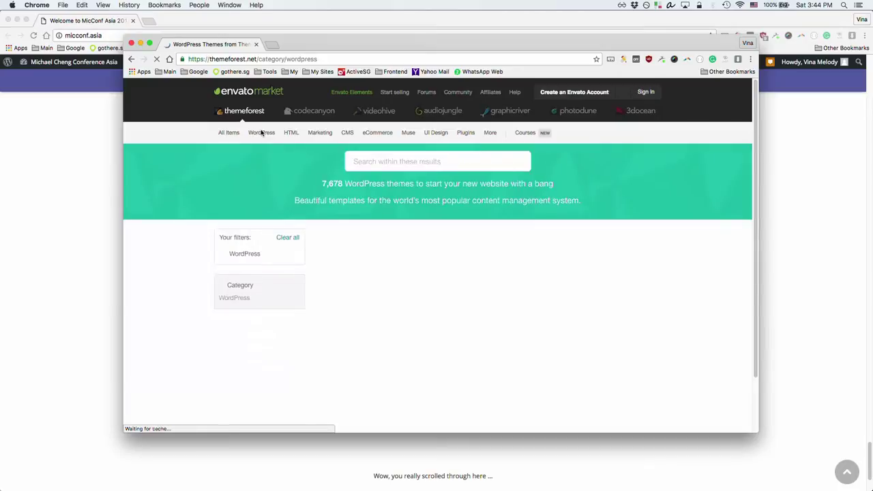
pyautogui.moveTo(261, 135)
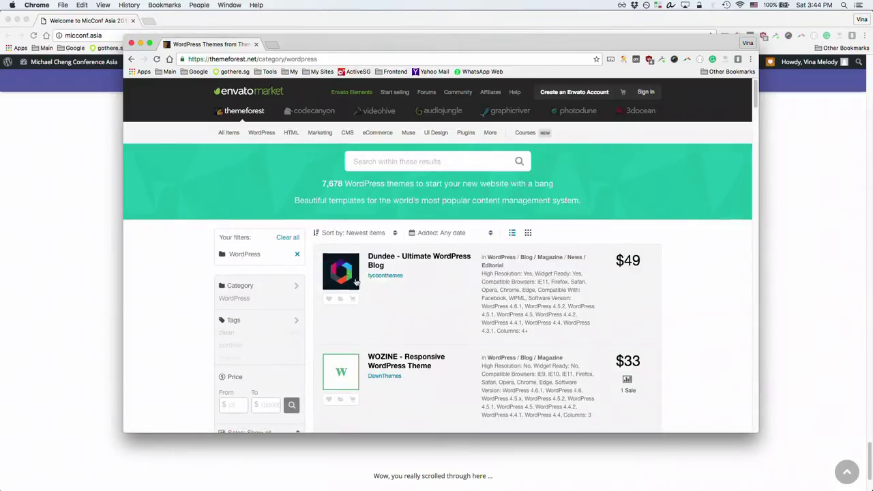
# - Scroll the WordPress theme listing and open the TowerPress construction theme's item page
pyautogui.moveTo(353, 272)
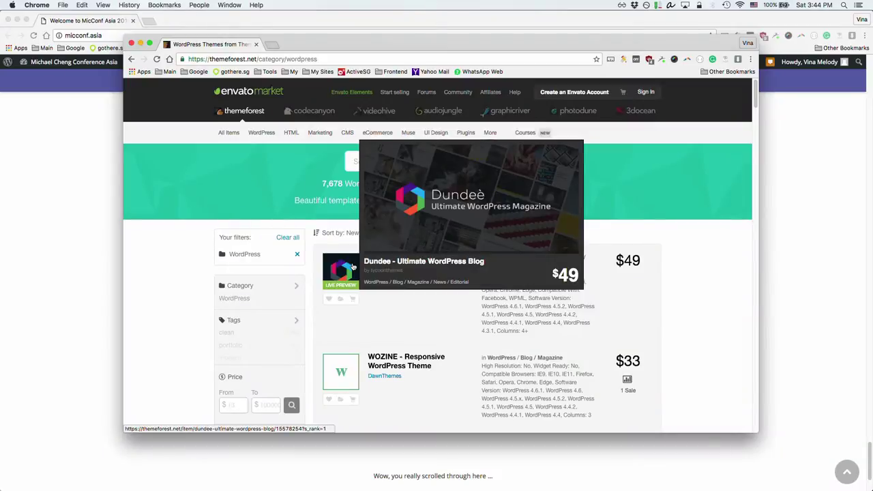
pyautogui.scroll(-2, 349, 273)
pyautogui.moveTo(346, 311)
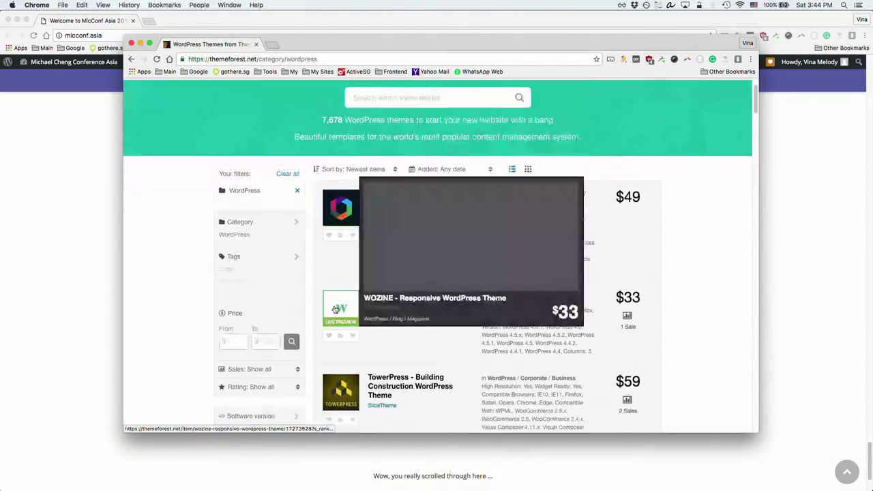
pyautogui.scroll(-1, 347, 314)
pyautogui.moveTo(348, 356)
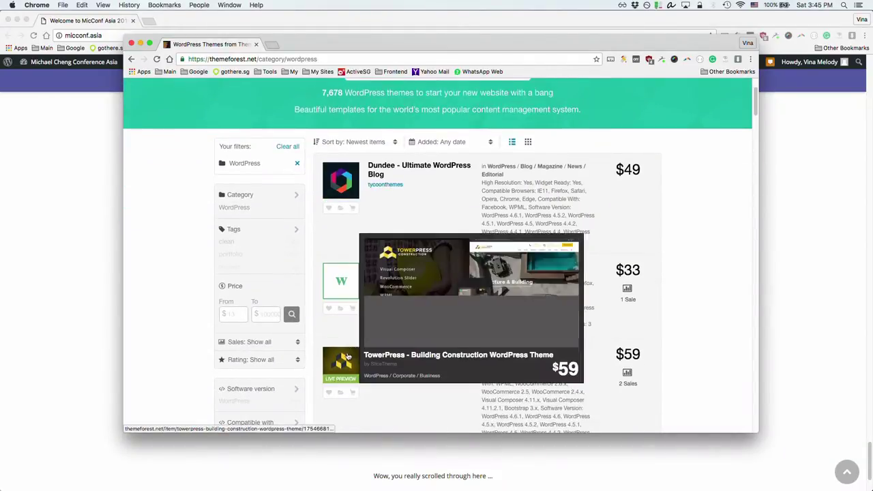
pyautogui.scroll(-2, 348, 355)
pyautogui.click(346, 320)
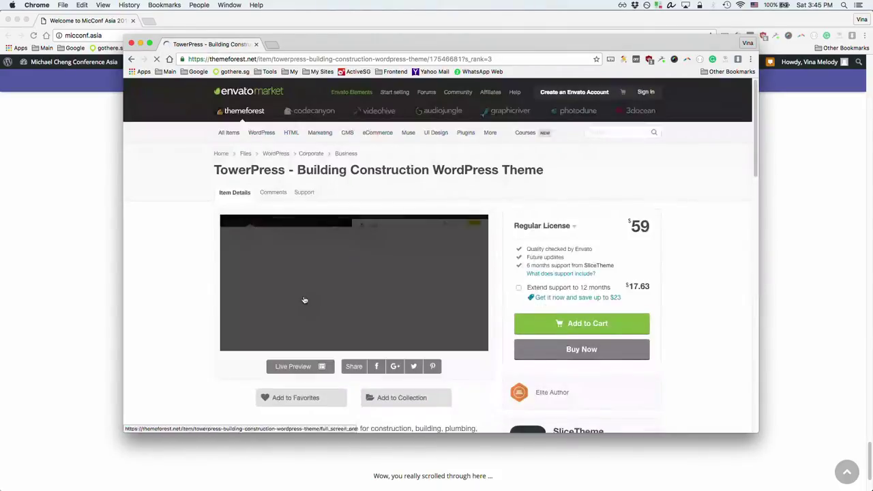
# - Open TowerPress's Live Preview in a new tab and scroll through the demo
pyautogui.click(305, 368)
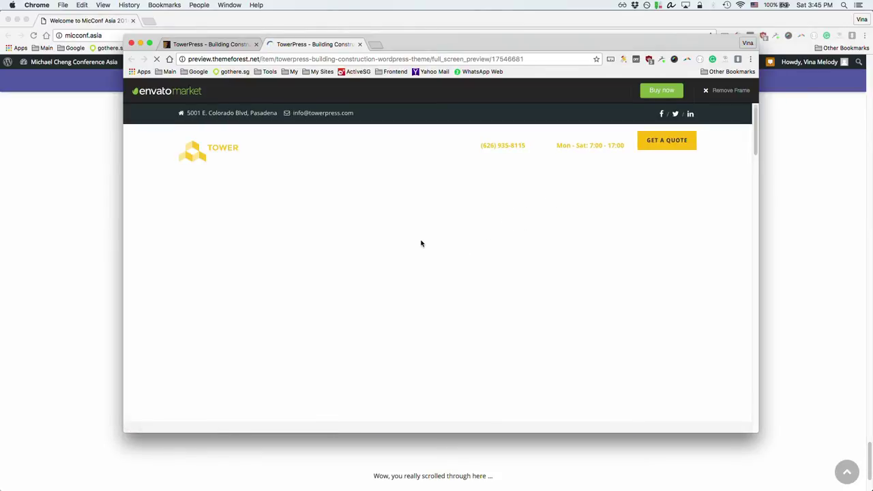
pyautogui.scroll(-5, 421, 244)
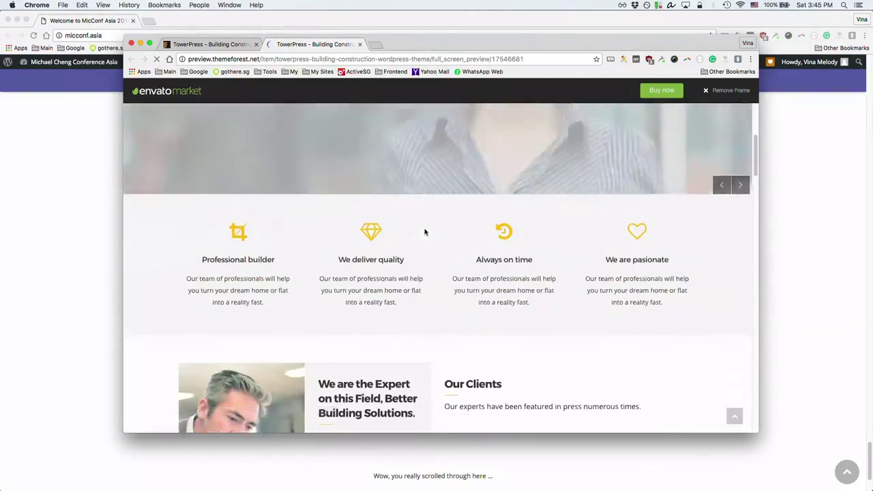
pyautogui.scroll(5, 424, 231)
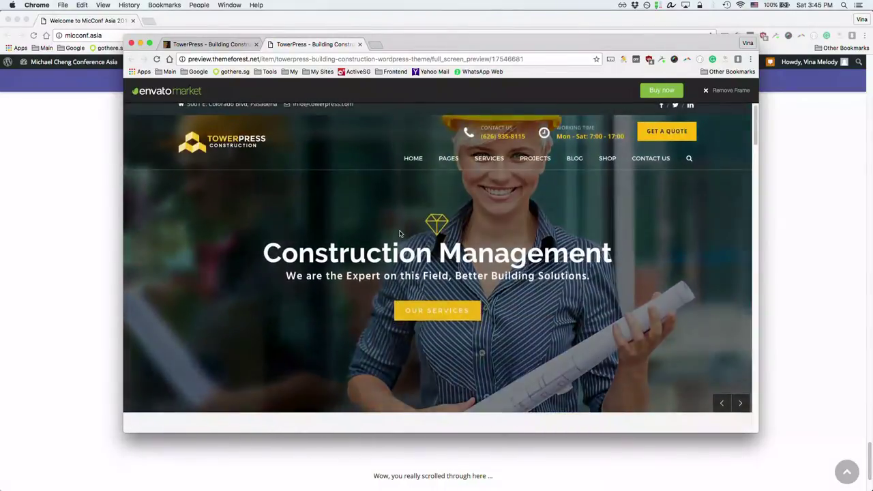
pyautogui.scroll(-10, 400, 234)
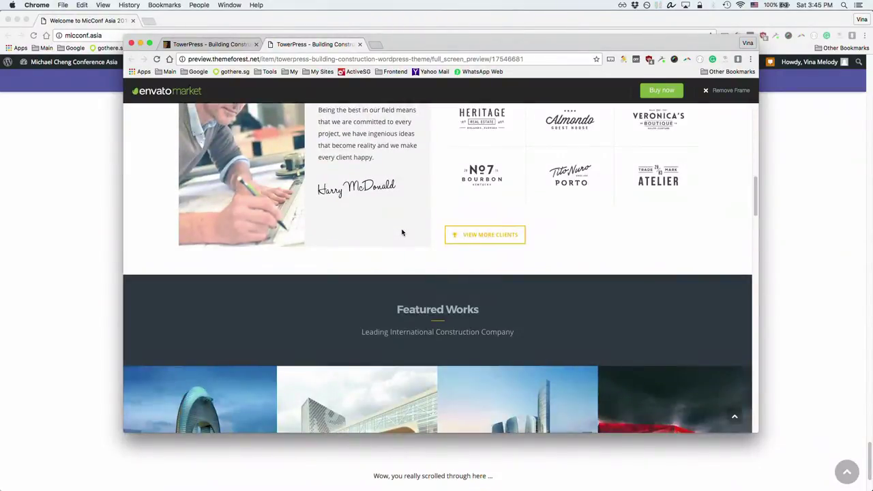
pyautogui.scroll(-3, 473, 234)
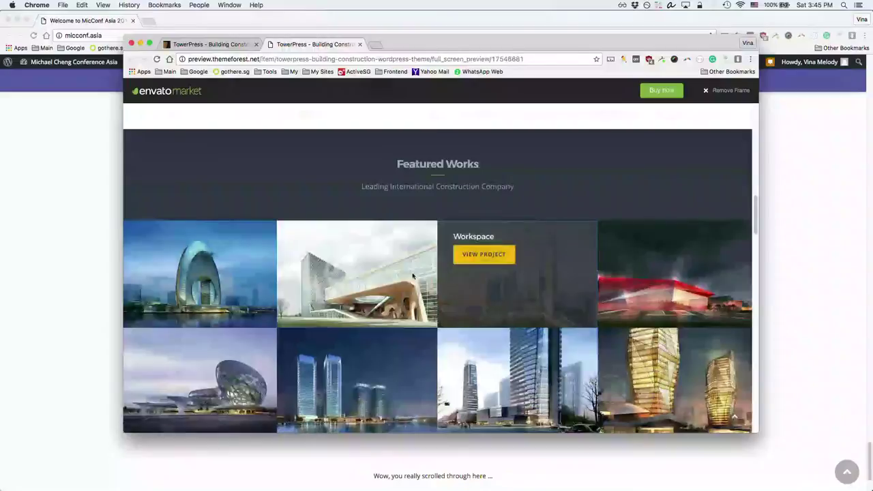
pyautogui.scroll(-3, 380, 286)
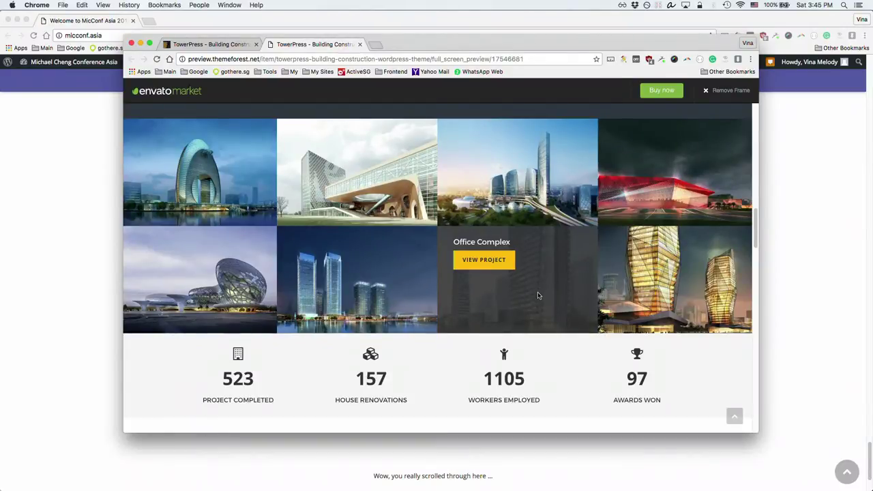
pyautogui.scroll(-3, 478, 278)
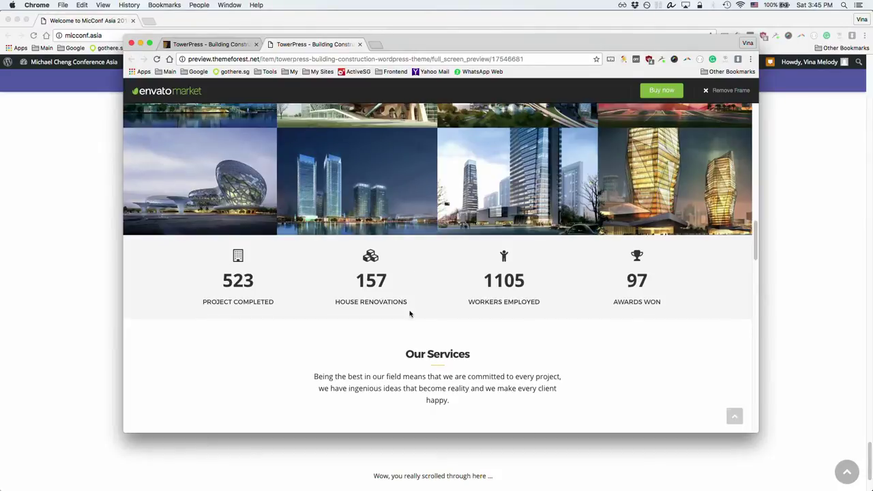
pyautogui.scroll(-10, 414, 266)
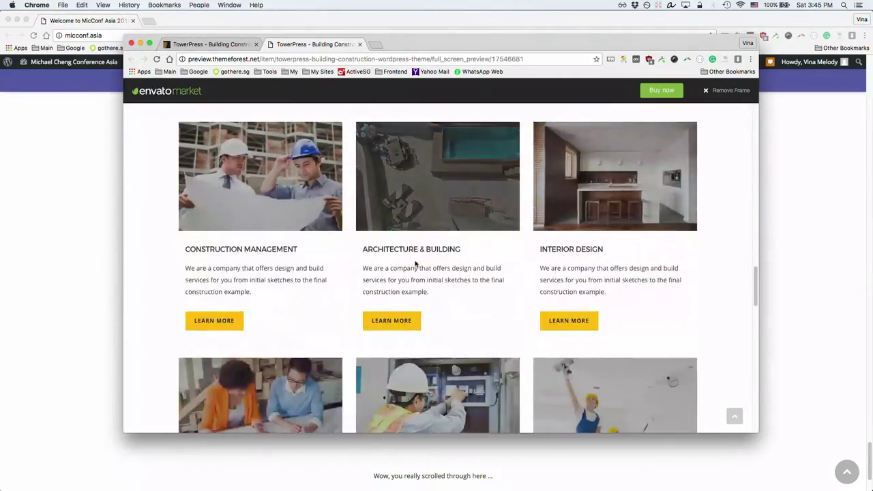
# - Return to the TowerPress item page and scroll down to its Features Overview
pyautogui.click(230, 44)
pyautogui.scroll(-1, 276, 224)
pyautogui.scroll(-5, 276, 224)
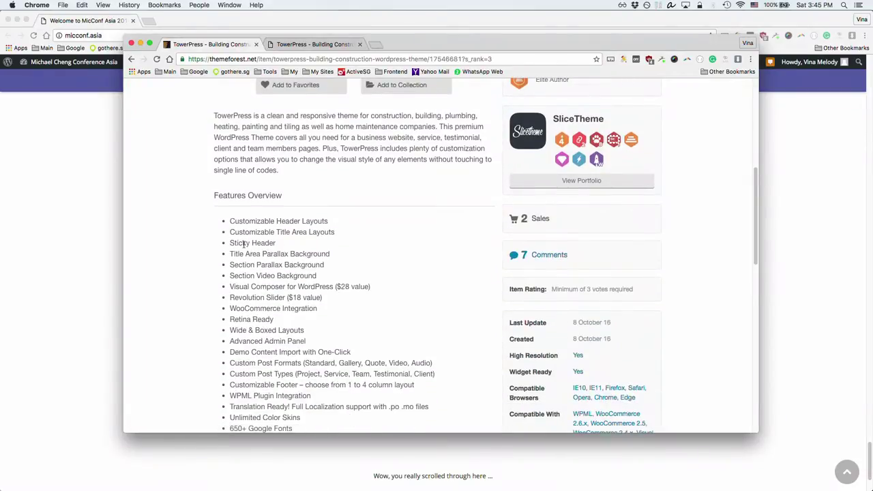